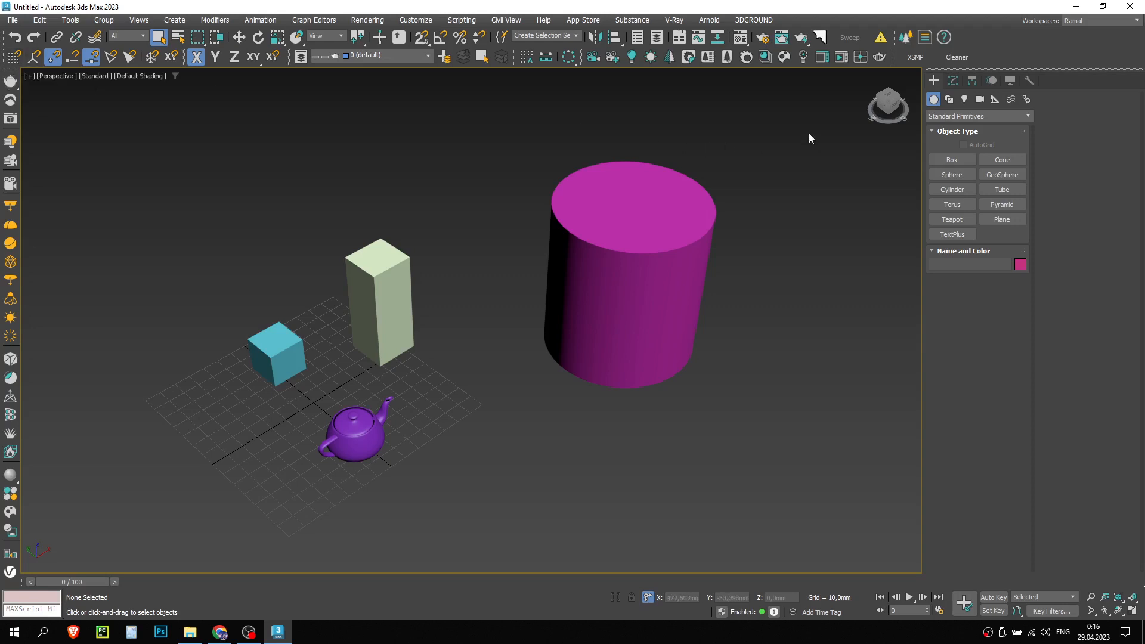
- Review which toolbars are enabled in the interface, including Snaps and Axis Constraints
{"action": "right_click", "coordinate": [1032, 41]}
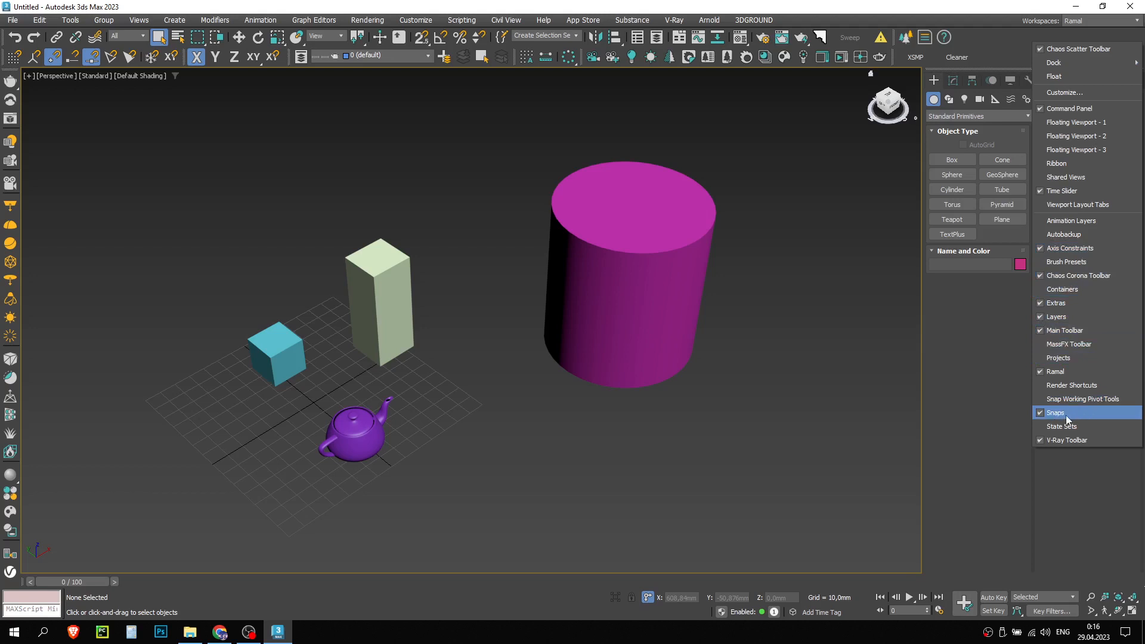
{"action": "left_click", "coordinate": [361, 145]}
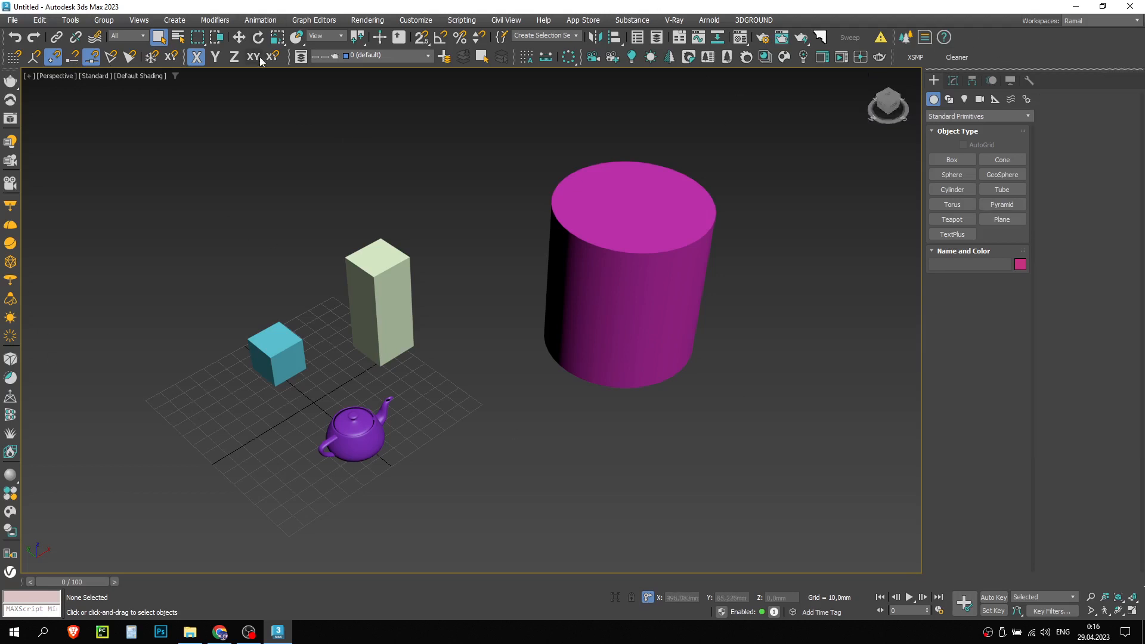
{"action": "right_click", "coordinate": [1001, 47]}
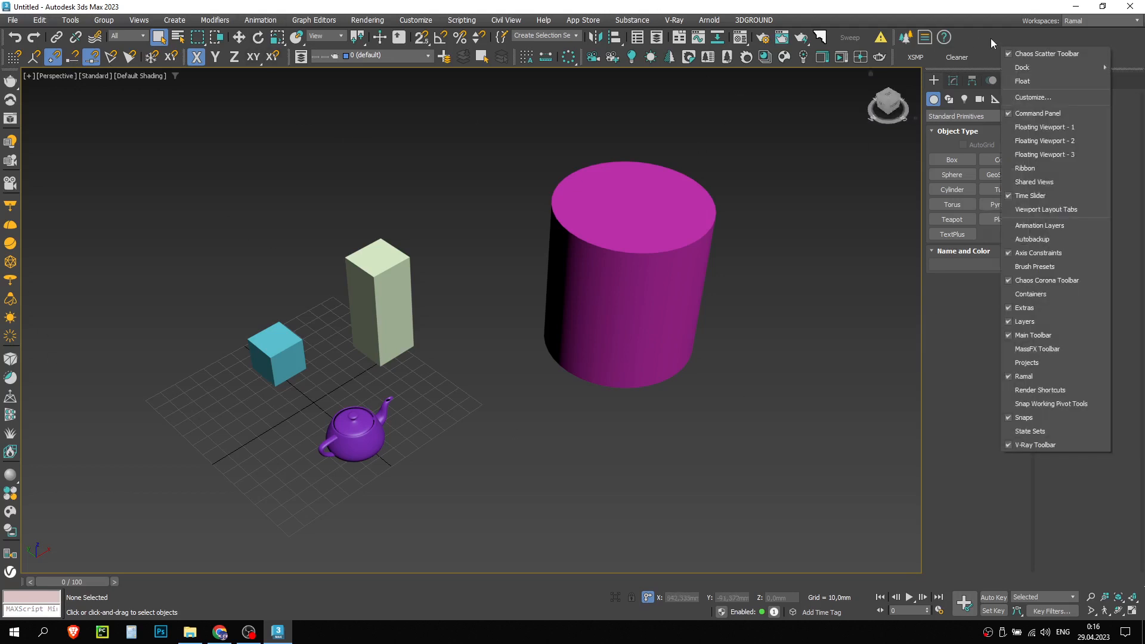
{"action": "right_click", "coordinate": [991, 38]}
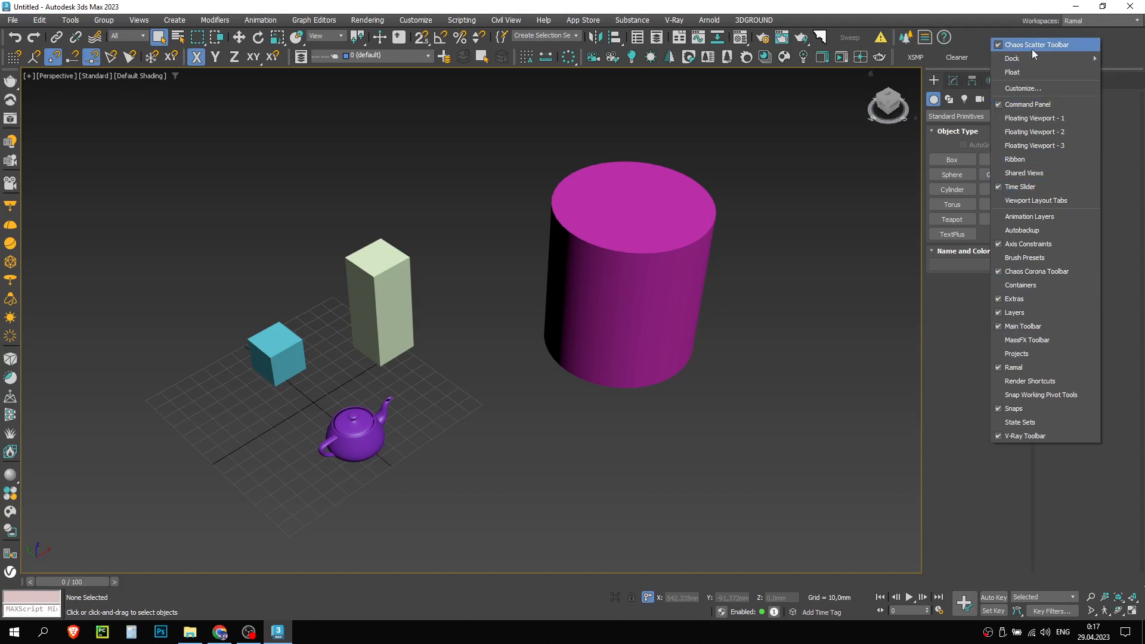
{"action": "left_click", "coordinate": [866, 106]}
- Browse the available modifiers and inspect the parameters of the magenta cylinder
{"action": "left_click", "coordinate": [954, 81]}
{"action": "left_click", "coordinate": [967, 111]}
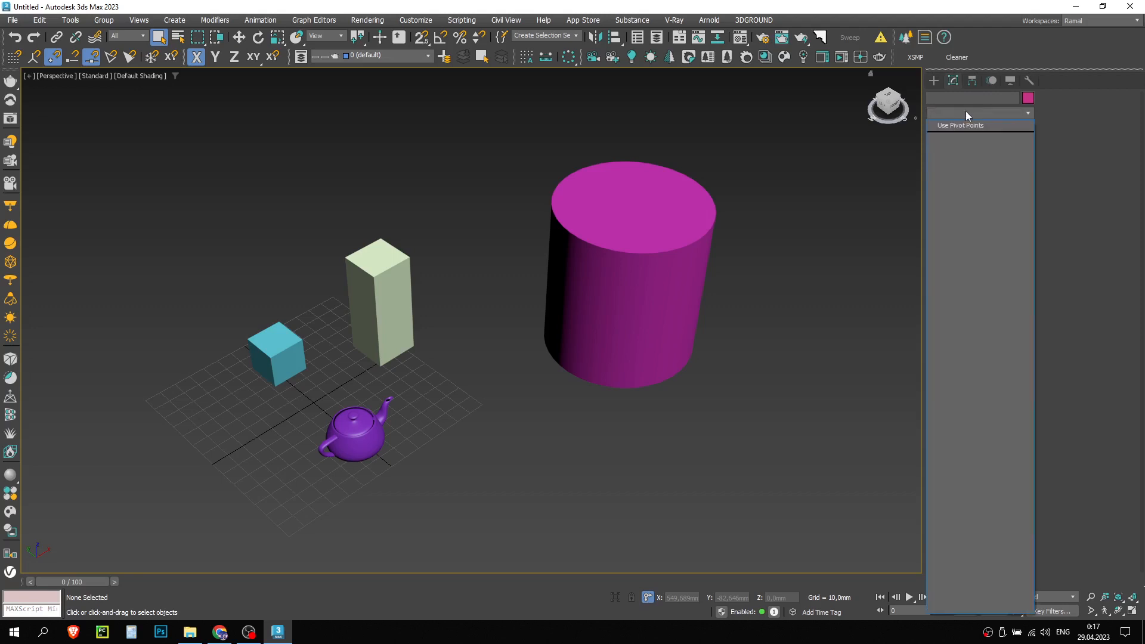
{"action": "left_click", "coordinate": [710, 204]}
{"action": "left_click", "coordinate": [710, 204]}
{"action": "left_click", "coordinate": [962, 113]}
{"action": "left_click_drag", "start_coordinate": [1030, 181], "coordinate": [1036, 427]}
{"action": "left_click", "coordinate": [1106, 208]}
{"action": "left_click", "coordinate": [778, 278]}
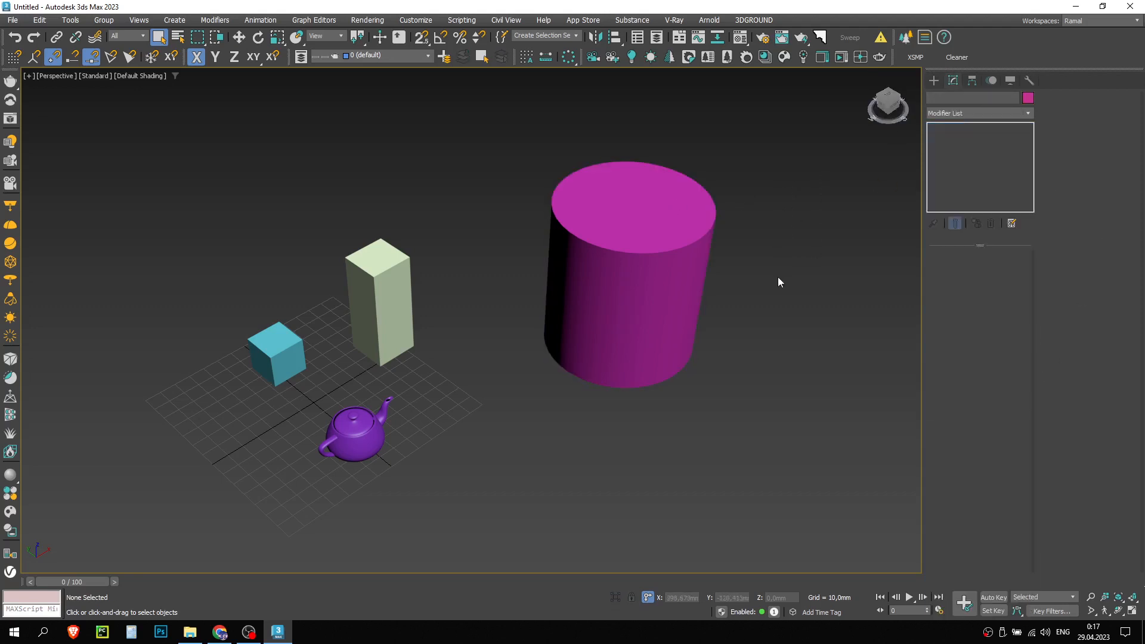
{"action": "left_click", "coordinate": [678, 230]}
{"action": "middle_click_drag", "start_coordinate": [775, 209], "coordinate": [710, 213]}
{"action": "left_click_drag", "start_coordinate": [712, 249], "coordinate": [709, 245]}
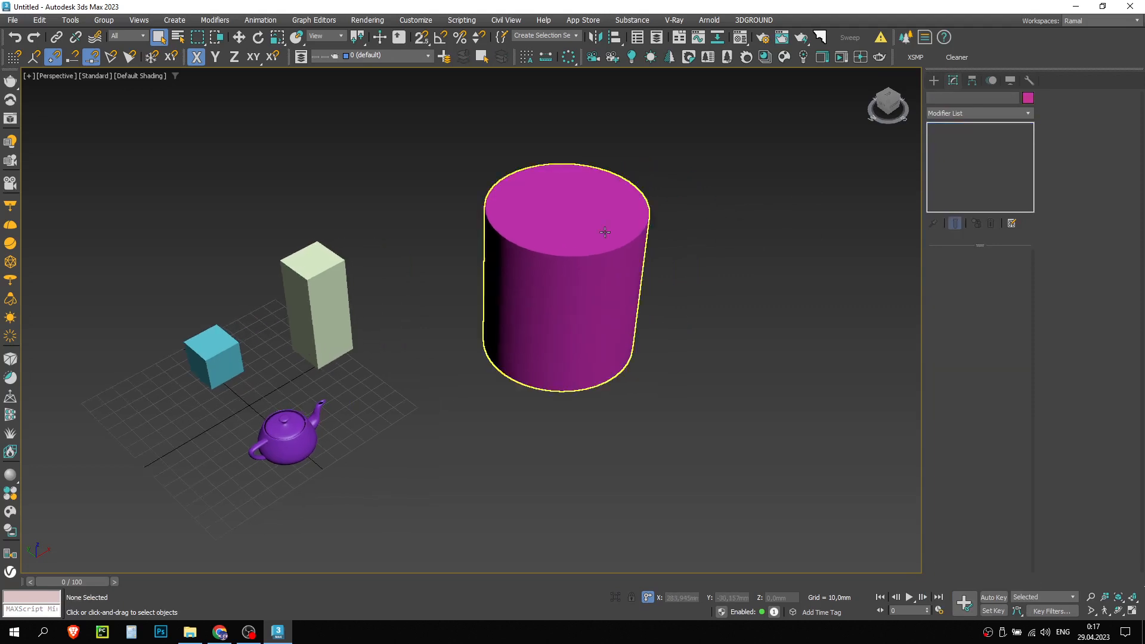
{"action": "left_click", "coordinate": [605, 232]}
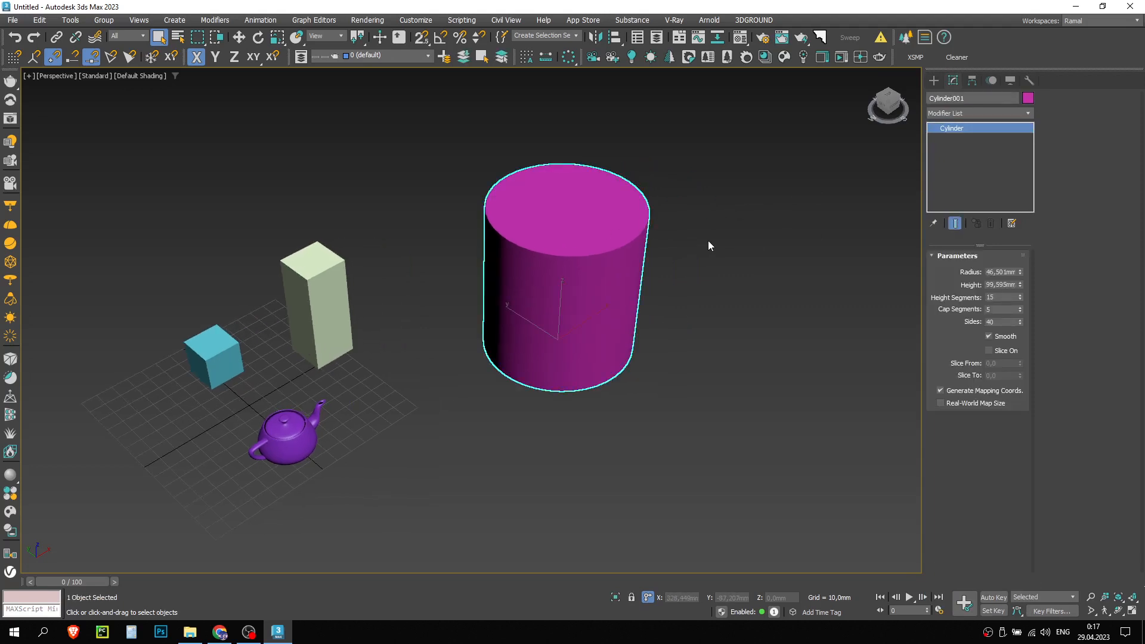
{"action": "left_click", "coordinate": [761, 228]}
- Look through the list of available toolbars again and close it without changing anything
{"action": "right_click", "coordinate": [1003, 54]}
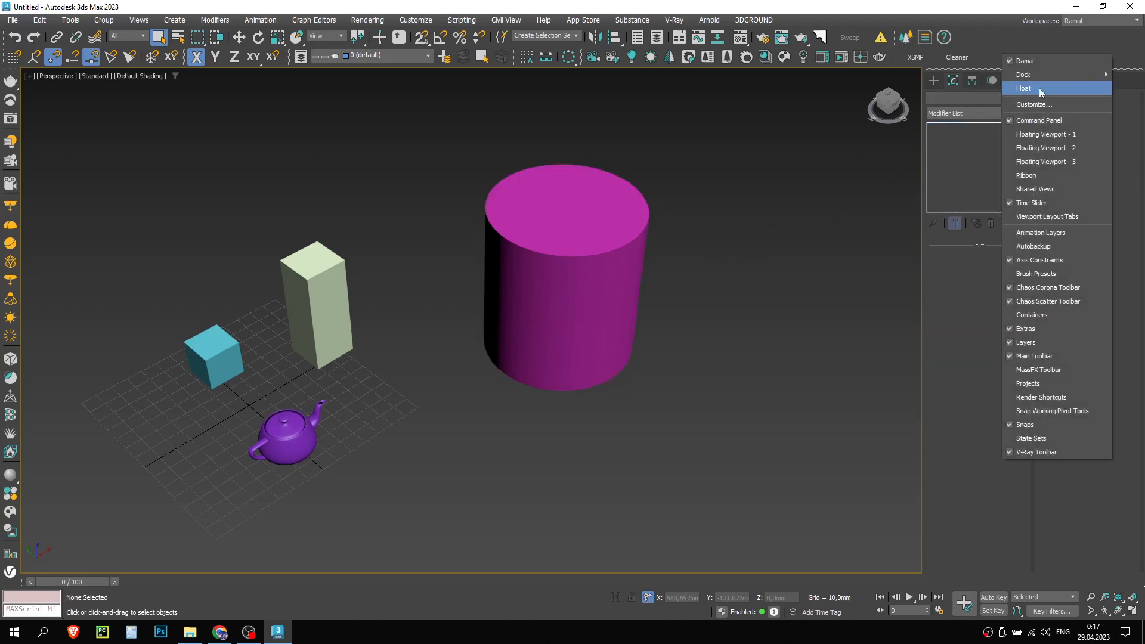
{"action": "left_click", "coordinate": [979, 38]}
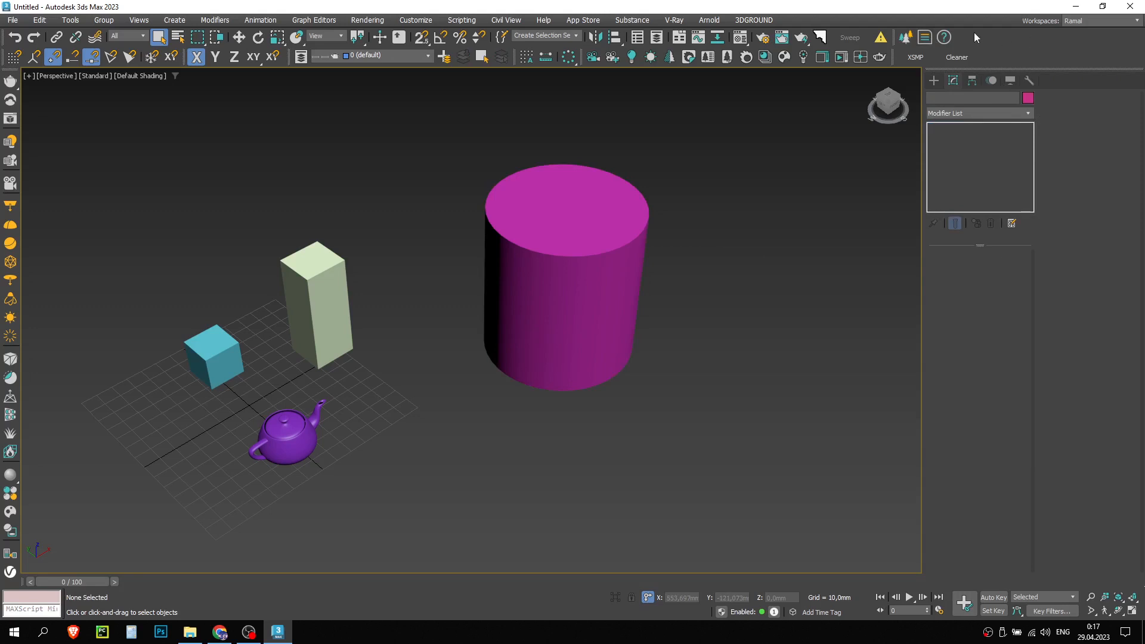
{"action": "right_click", "coordinate": [975, 37]}
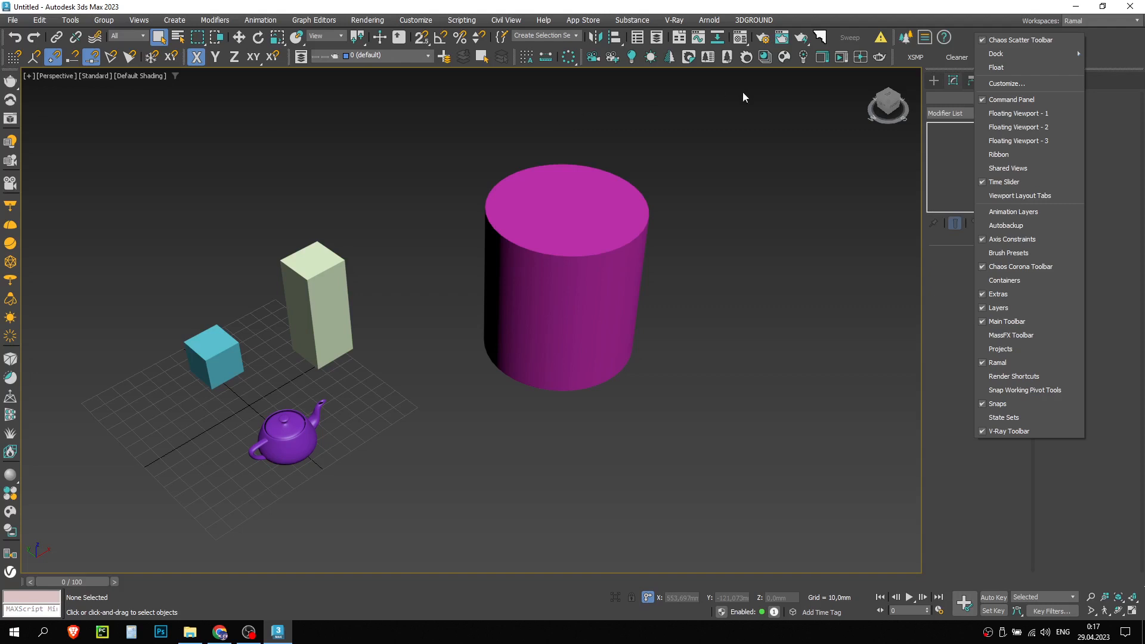
{"action": "left_click", "coordinate": [831, 16]}
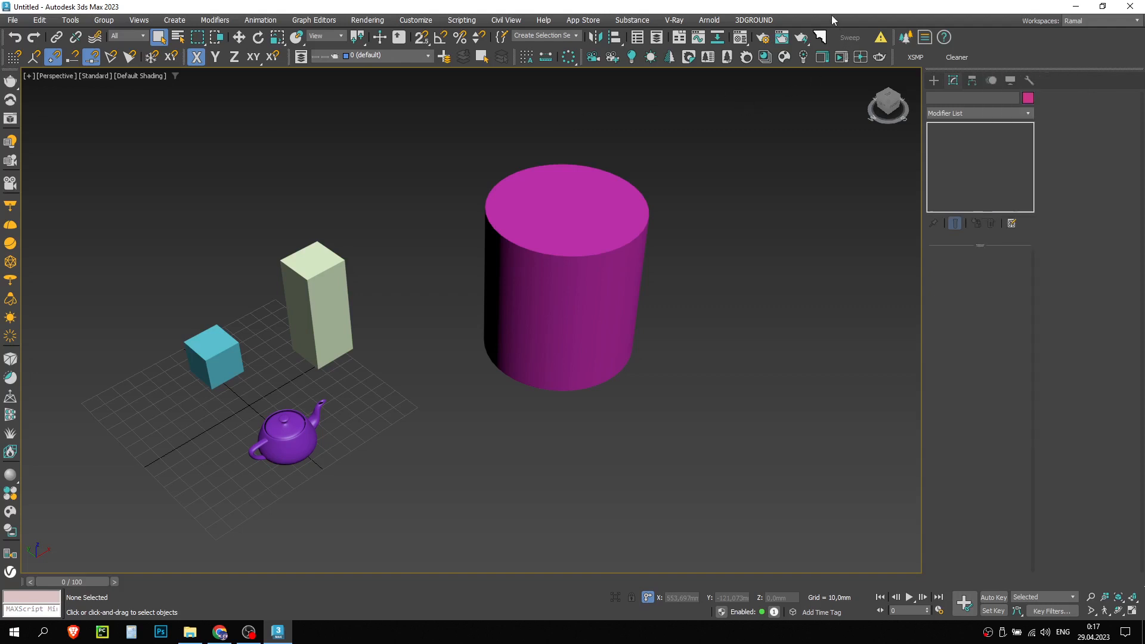
- Display the creation options for standard primitives and look over the layer list
{"action": "left_click", "coordinate": [937, 80]}
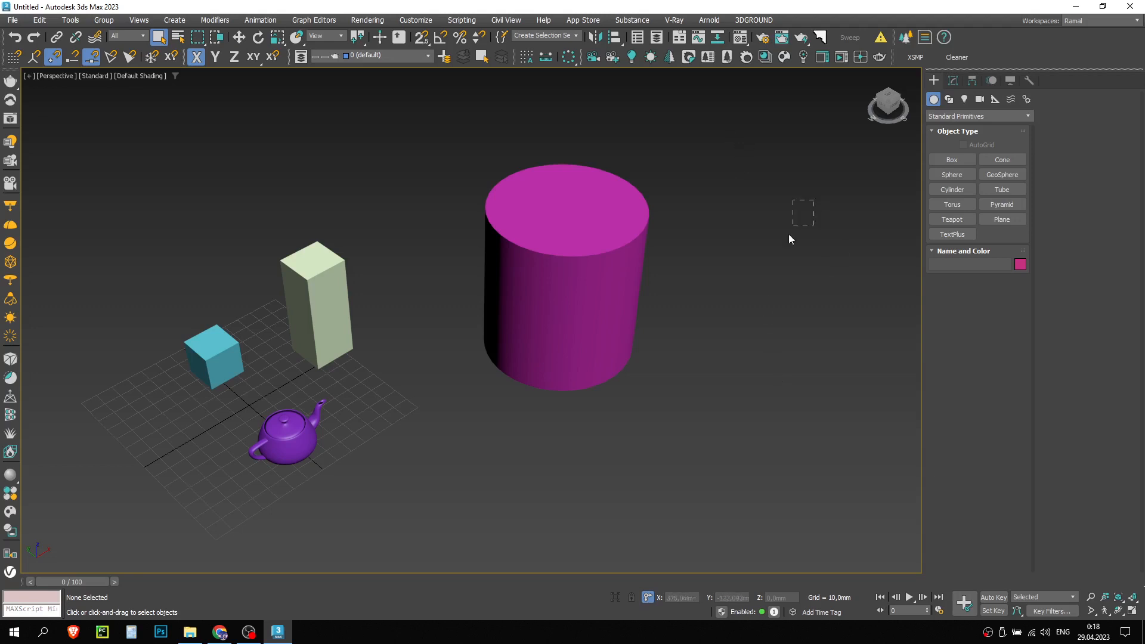
{"action": "left_click_drag", "start_coordinate": [788, 233], "coordinate": [772, 240]}
{"action": "middle_click_drag", "start_coordinate": [714, 243], "coordinate": [713, 276]}
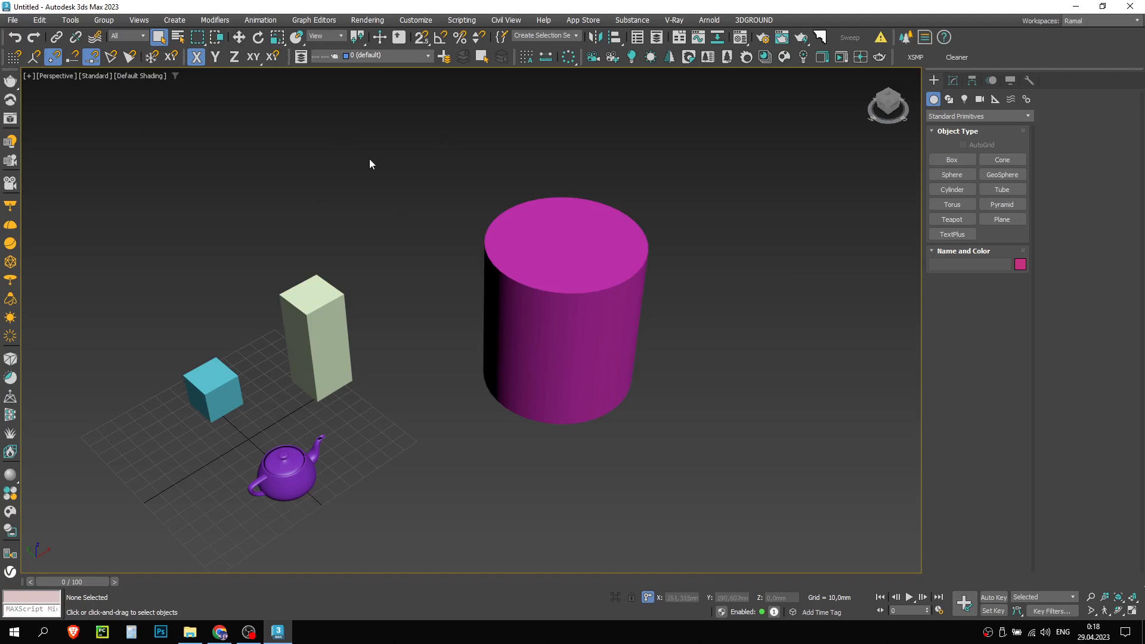
{"action": "left_click", "coordinate": [361, 57]}
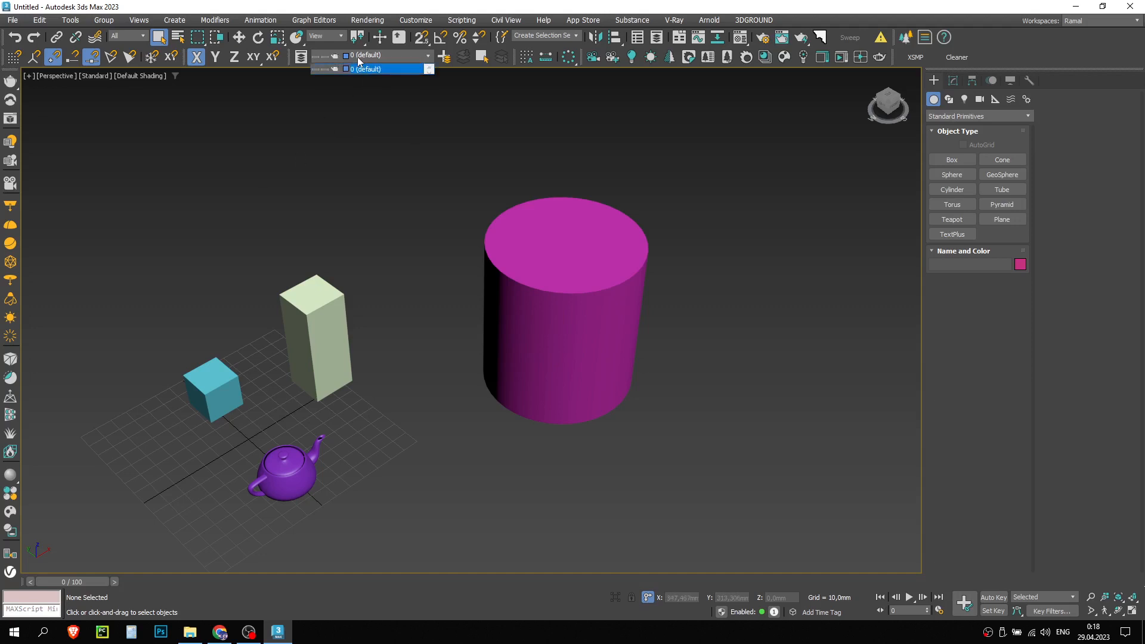
{"action": "left_click_drag", "start_coordinate": [415, 137], "coordinate": [367, 150]}
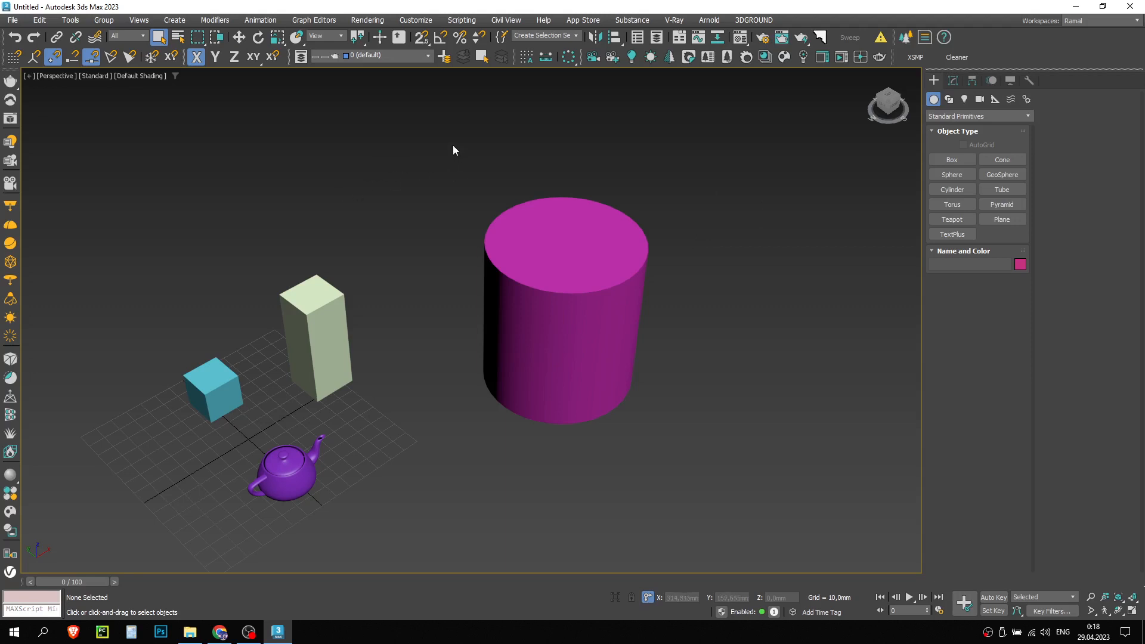
{"action": "middle_click_drag", "start_coordinate": [398, 140], "coordinate": [393, 147]}
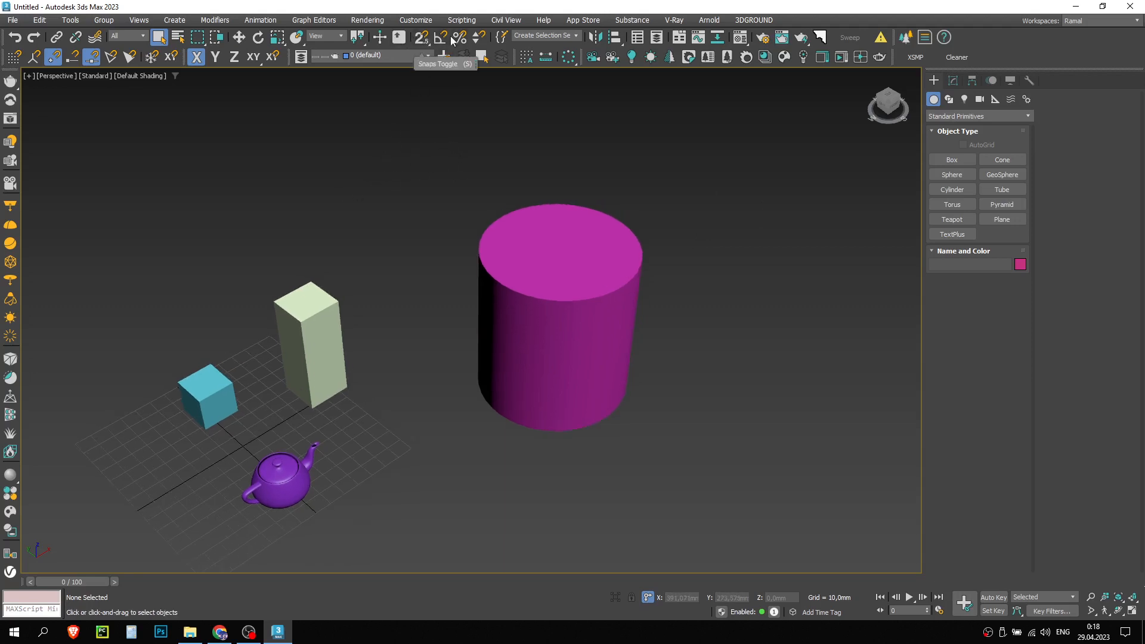
- Delete the two boxes, the teapot and the cylinder from the scene
{"action": "scroll", "coordinate": [701, 178], "scroll_direction": "down", "scroll_amount": 3}
{"action": "left_click_drag", "start_coordinate": [702, 182], "coordinate": [281, 412]}
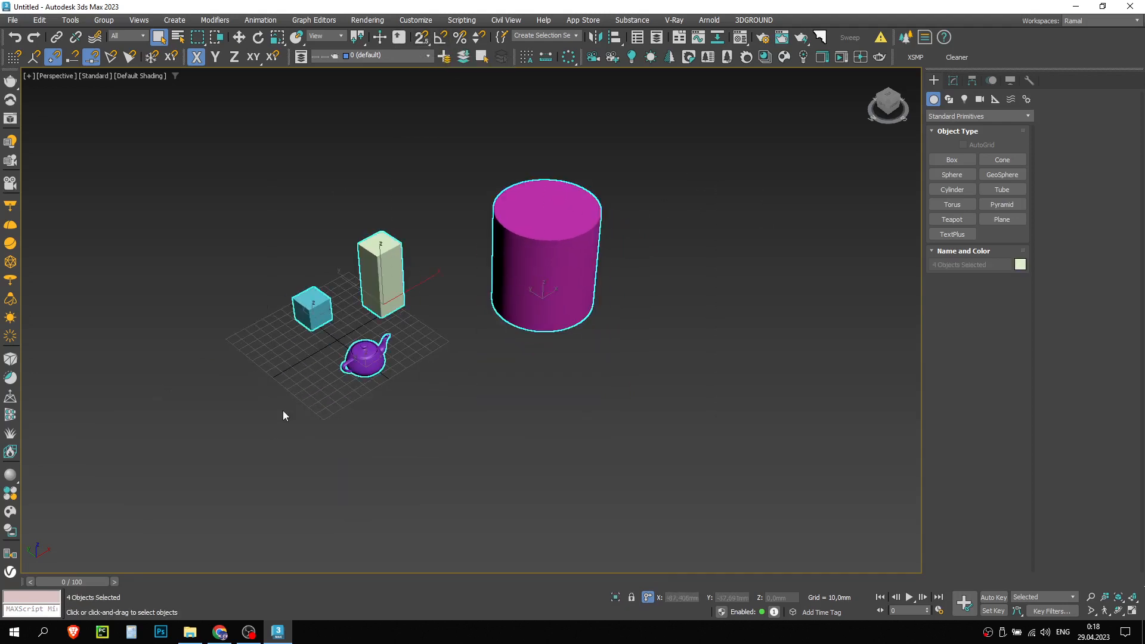
{"action": "key", "text": "Delete"}
- Create a flat box on the grid, about 95.5 mm long, 90.4 mm wide and 4.3 mm high
{"action": "left_click", "coordinate": [951, 165]}
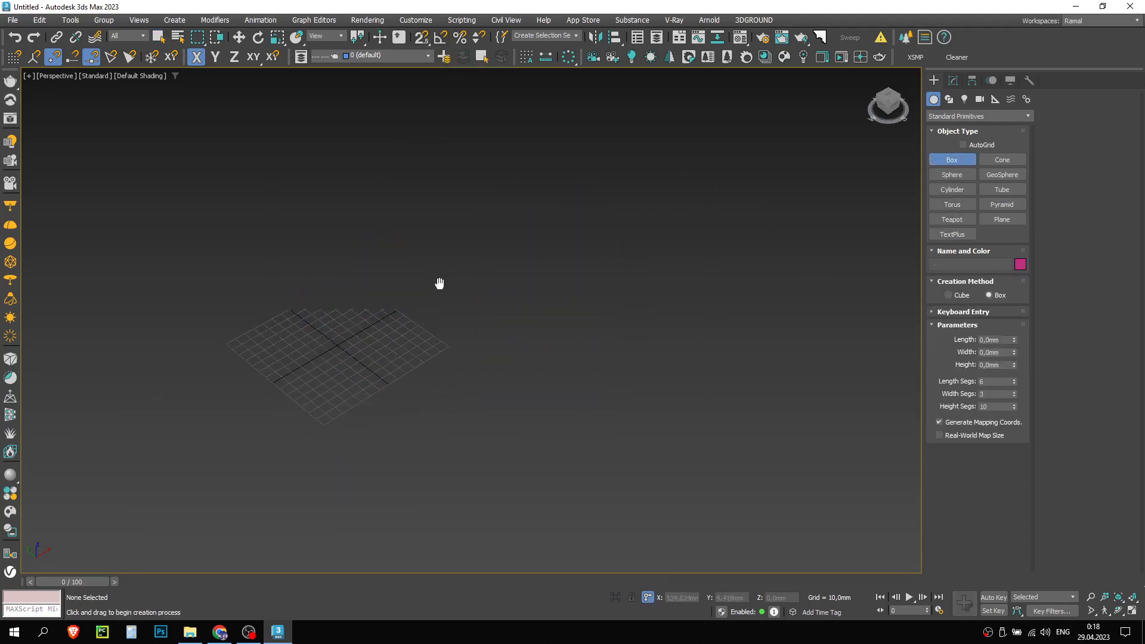
{"action": "scroll", "coordinate": [440, 281], "scroll_direction": "up", "scroll_amount": 5}
{"action": "left_click_drag", "start_coordinate": [429, 247], "coordinate": [422, 480]}
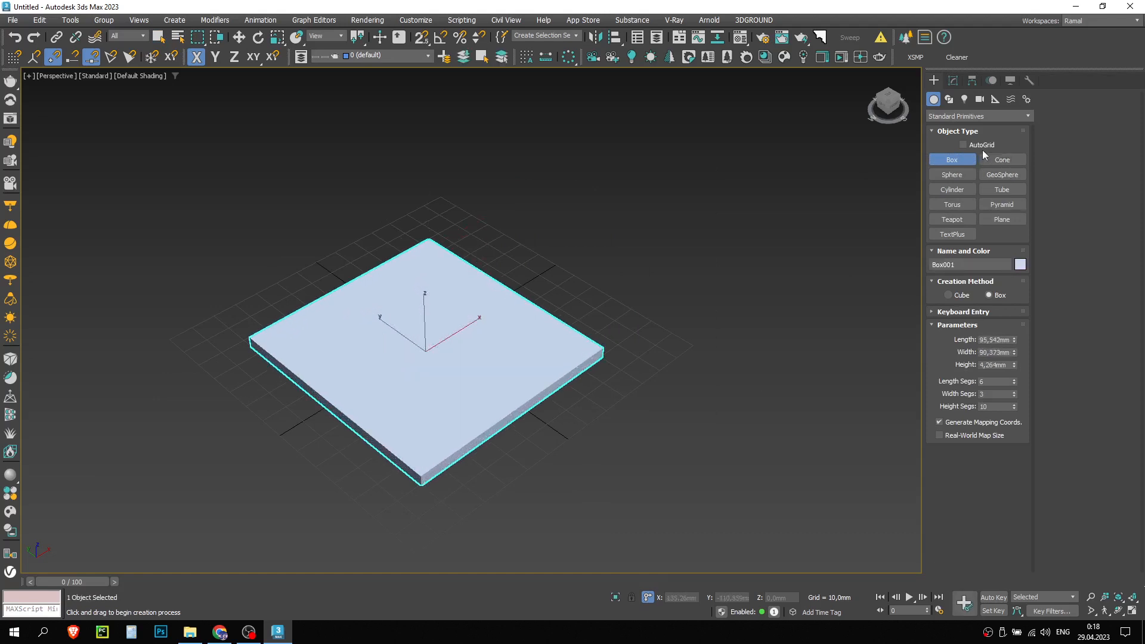
- Set the box's length and width to 100 mm and its height to 10 mm
{"action": "double_click", "coordinate": [997, 340]}
{"action": "type", "text": "100"}
{"action": "key", "text": "Tab"}
{"action": "type", "text": "100"}
{"action": "key", "text": "Tab"}
{"action": "type", "text": "10"}
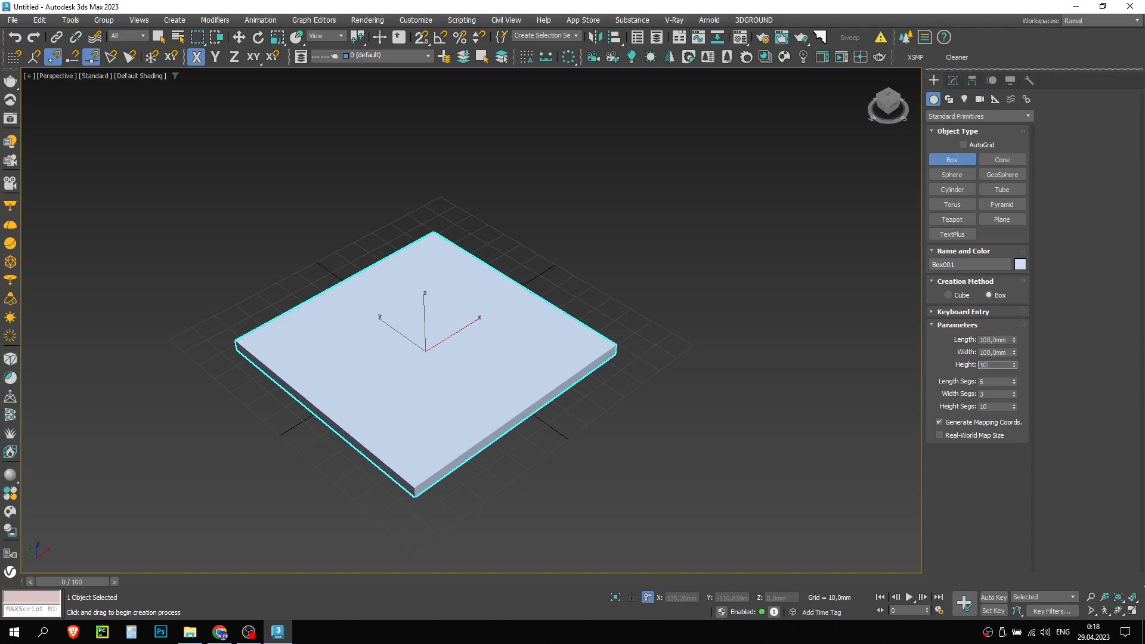
{"action": "key", "text": "Return"}
- Set the box's length, width and height segments to 1 each
{"action": "middle_click_drag", "start_coordinate": [677, 332], "coordinate": [692, 315], "text": "alt"}
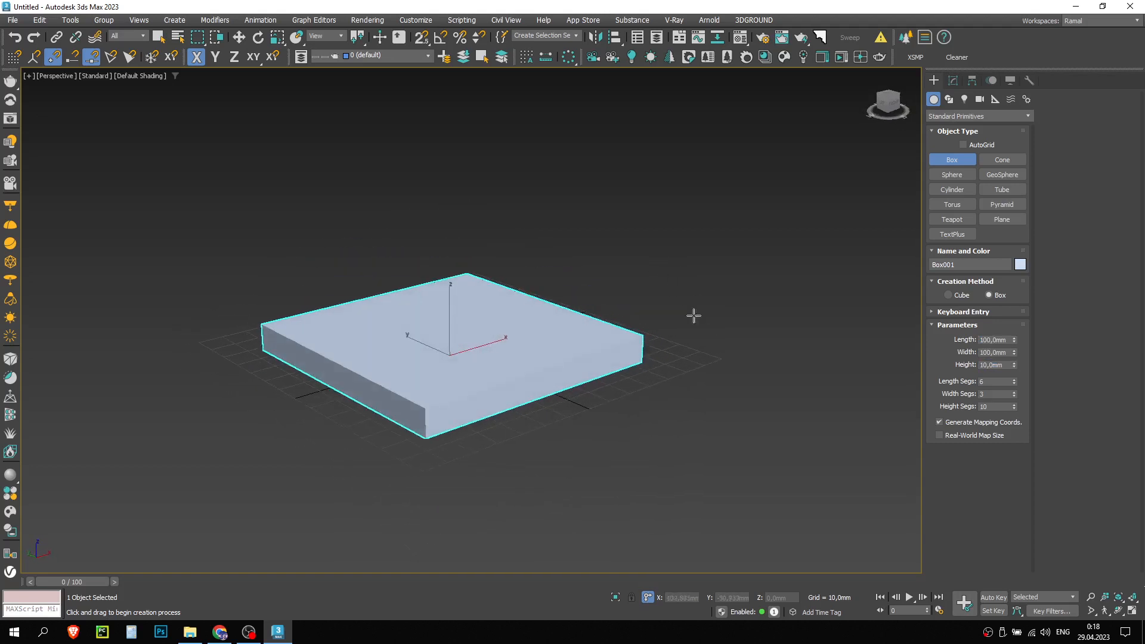
{"action": "double_click", "coordinate": [990, 382]}
{"action": "type", "text": "1"}
{"action": "key", "text": "Tab"}
{"action": "type", "text": "1"}
{"action": "key", "text": "Tab"}
{"action": "type", "text": "1"}
{"action": "key", "text": "Return"}
- Check the box in wireframe, return to shaded display, and finish box creation with nothing selected
{"action": "key", "text": "F3"}
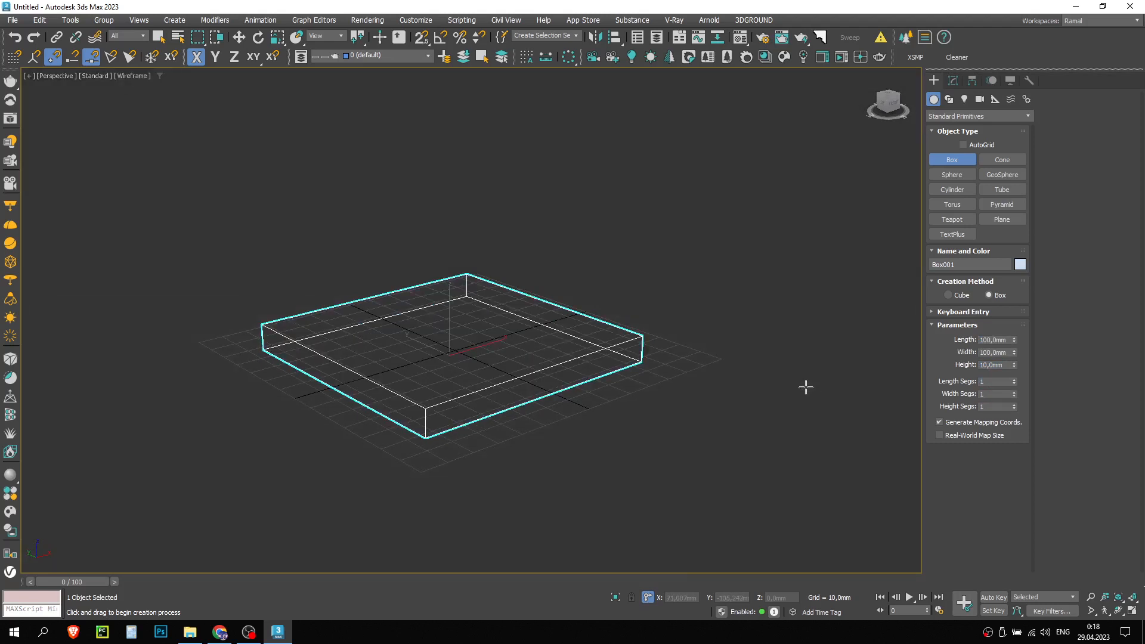
{"action": "key", "text": "F3"}
{"action": "right_click", "coordinate": [680, 280]}
{"action": "left_click_drag", "start_coordinate": [725, 275], "coordinate": [663, 302]}
{"action": "left_click", "coordinate": [583, 328]}
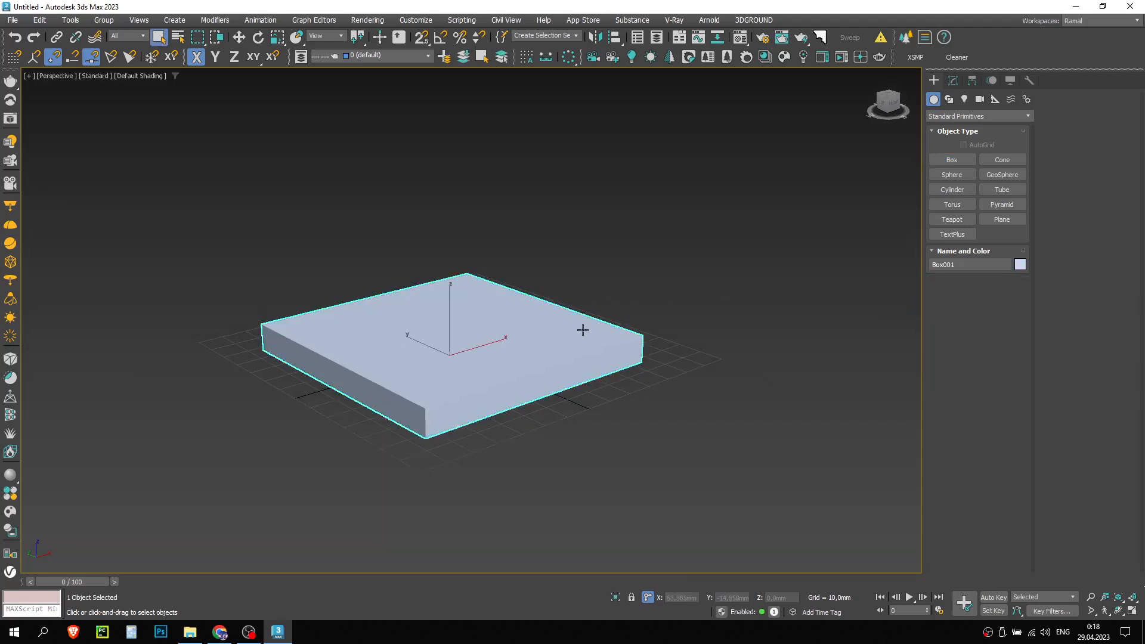
{"action": "left_click", "coordinate": [700, 262]}
- Turn on the viewport statistics and examine the polygon and vertex counts of the box
{"action": "middle_click_drag", "start_coordinate": [666, 273], "coordinate": [672, 284], "text": "alt"}
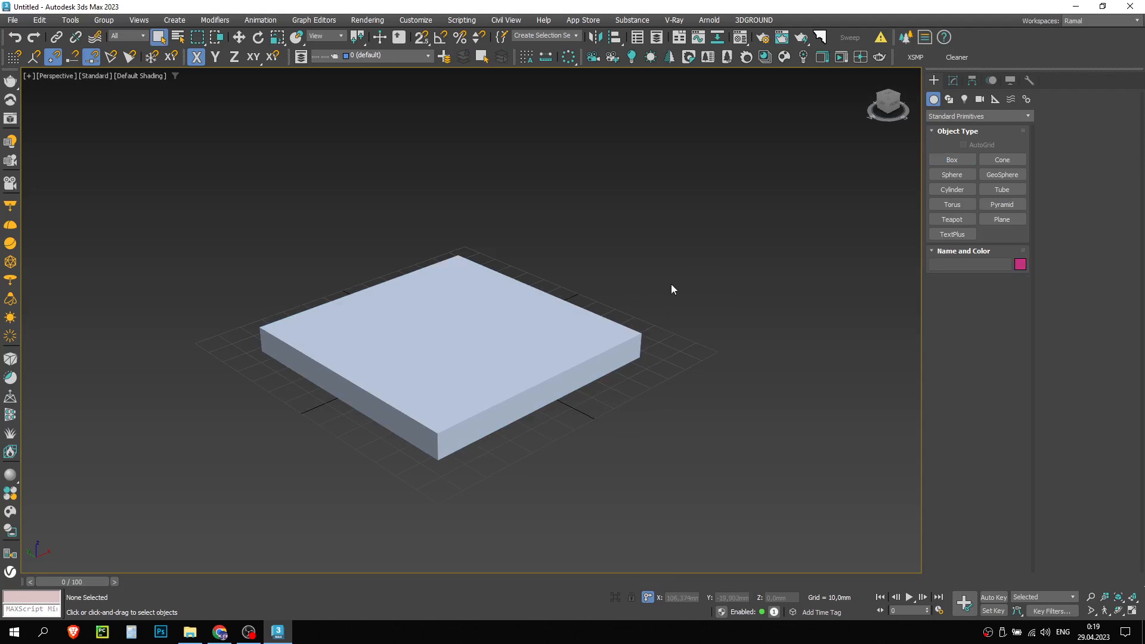
{"action": "key", "text": "7"}
{"action": "mouse_move", "coordinate": [596, 313]}
{"action": "middle_mouse_down", "text": "alt"}
{"action": "mouse_move", "coordinate": [601, 335]}
{"action": "mouse_move", "coordinate": [596, 246]}
{"action": "mouse_move", "coordinate": [600, 314]}
{"action": "middle_mouse_up", "text": "alt"}
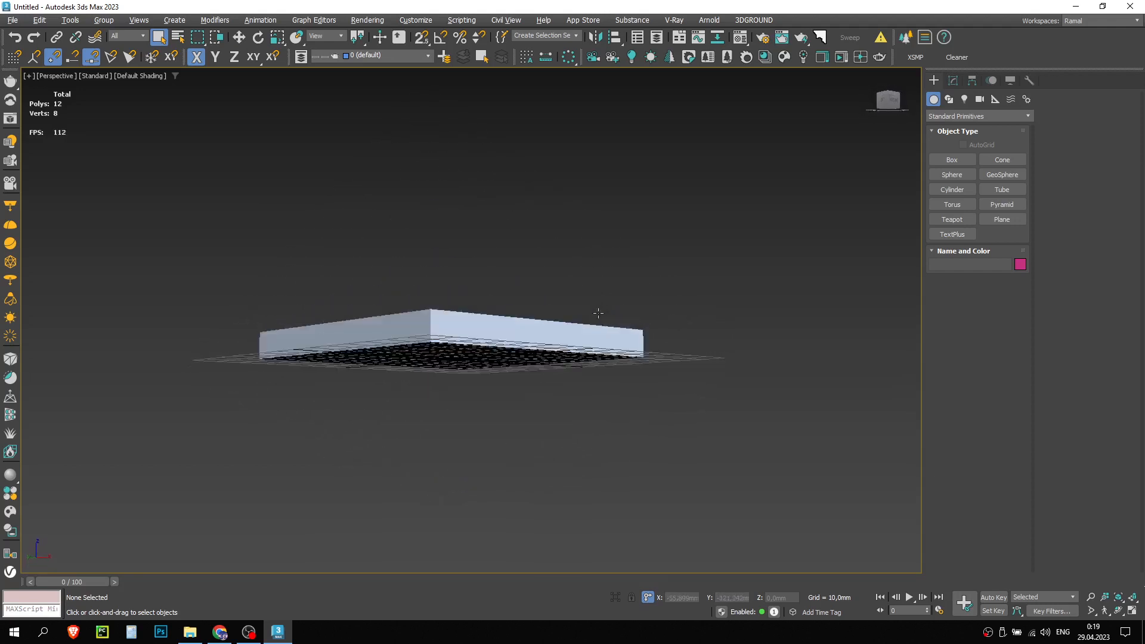
{"action": "left_click", "coordinate": [525, 336]}
{"action": "middle_click_drag", "start_coordinate": [525, 335], "coordinate": [521, 365], "text": "alt"}
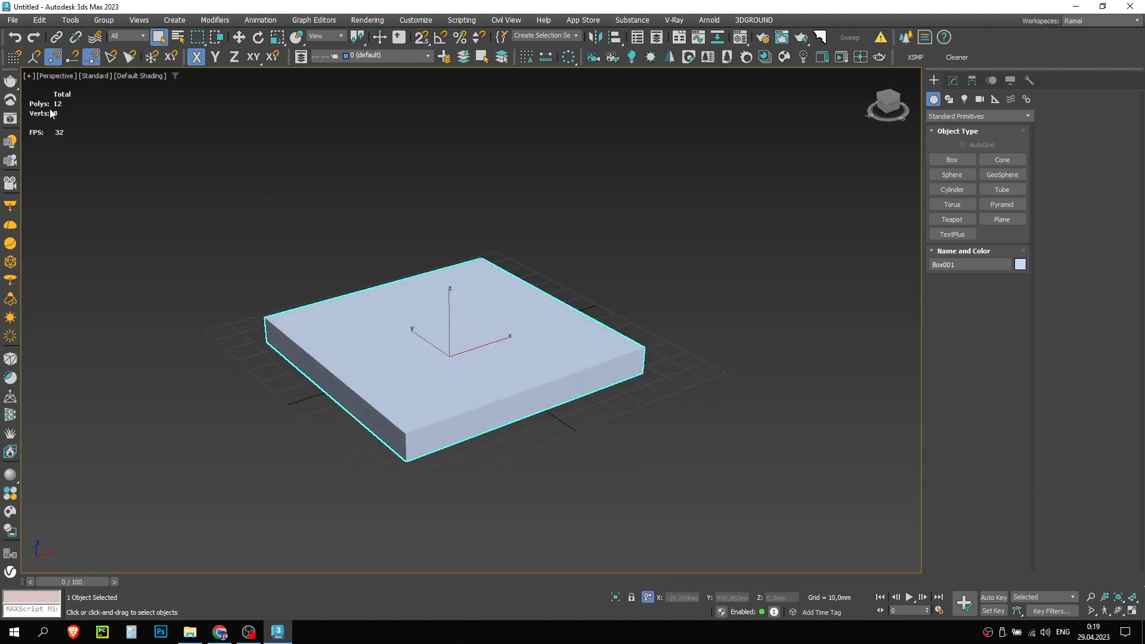
{"action": "left_click", "coordinate": [258, 133]}
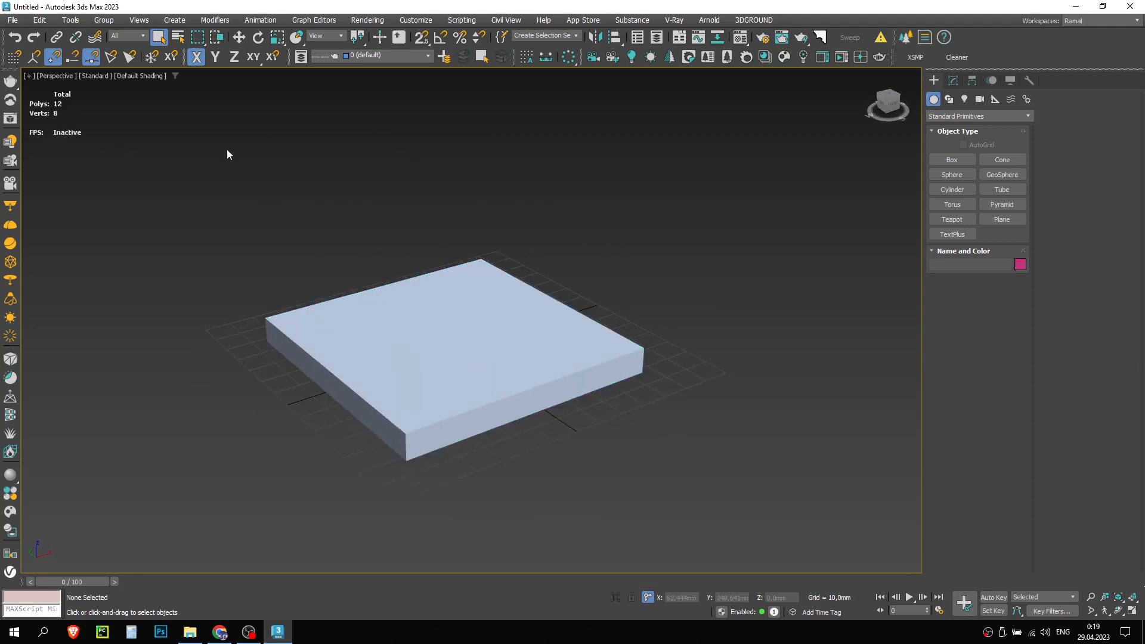
- Select the box and display its editable parameters for modification
{"action": "left_click", "coordinate": [527, 307]}
{"action": "middle_click_drag", "start_coordinate": [526, 307], "coordinate": [545, 279], "text": "alt"}
{"action": "left_click", "coordinate": [953, 80]}
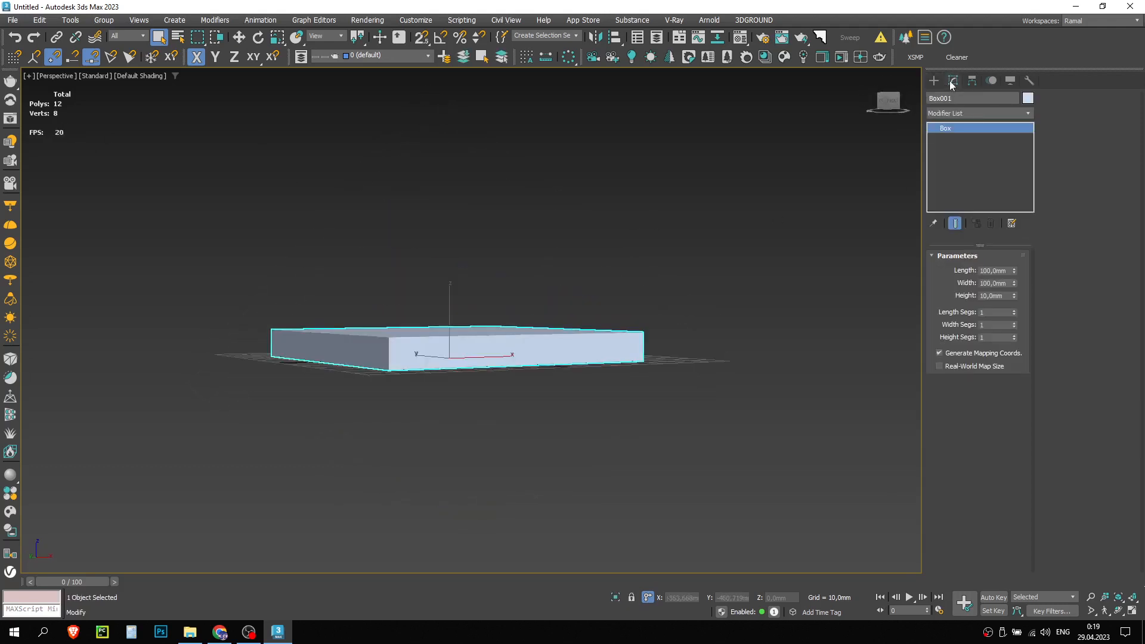
{"action": "middle_click_drag", "start_coordinate": [726, 257], "coordinate": [718, 299], "text": "alt"}
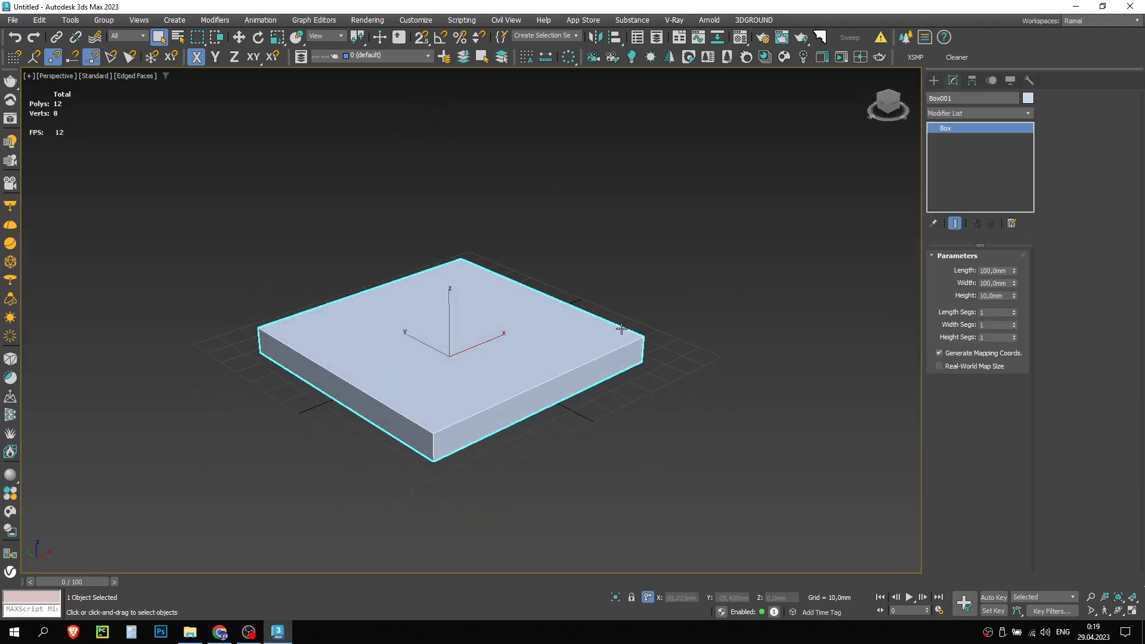
- Examine the deselected box's edges and corners in wireframe and restore the shaded display
{"action": "key", "text": "F3"}
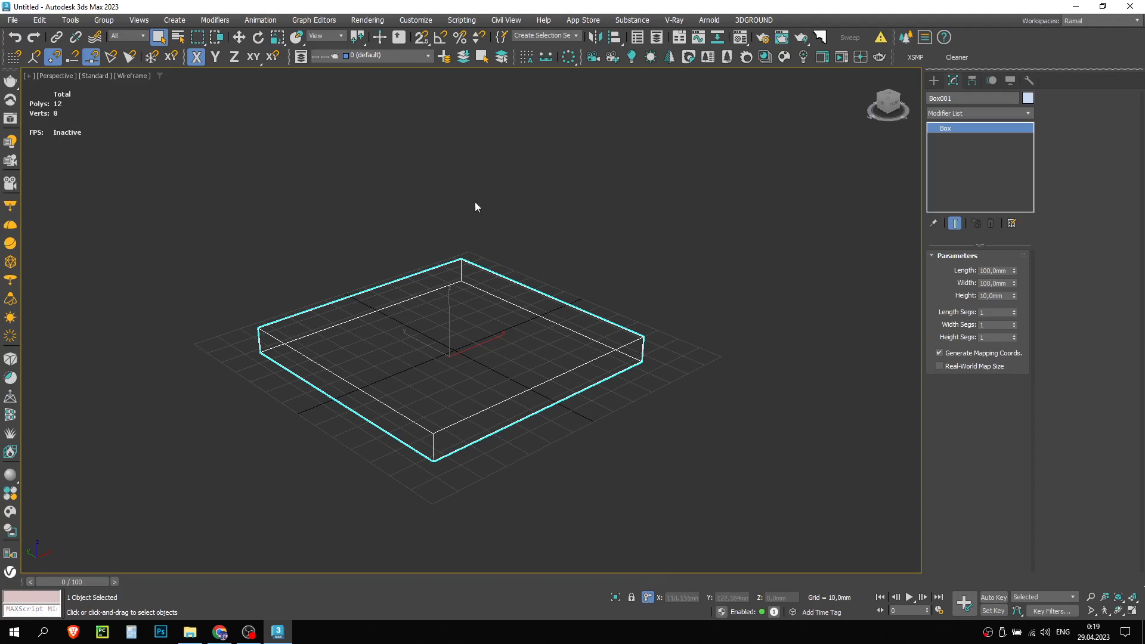
{"action": "left_click", "coordinate": [418, 207]}
{"action": "scroll", "coordinate": [418, 206], "scroll_direction": "up", "scroll_amount": 4}
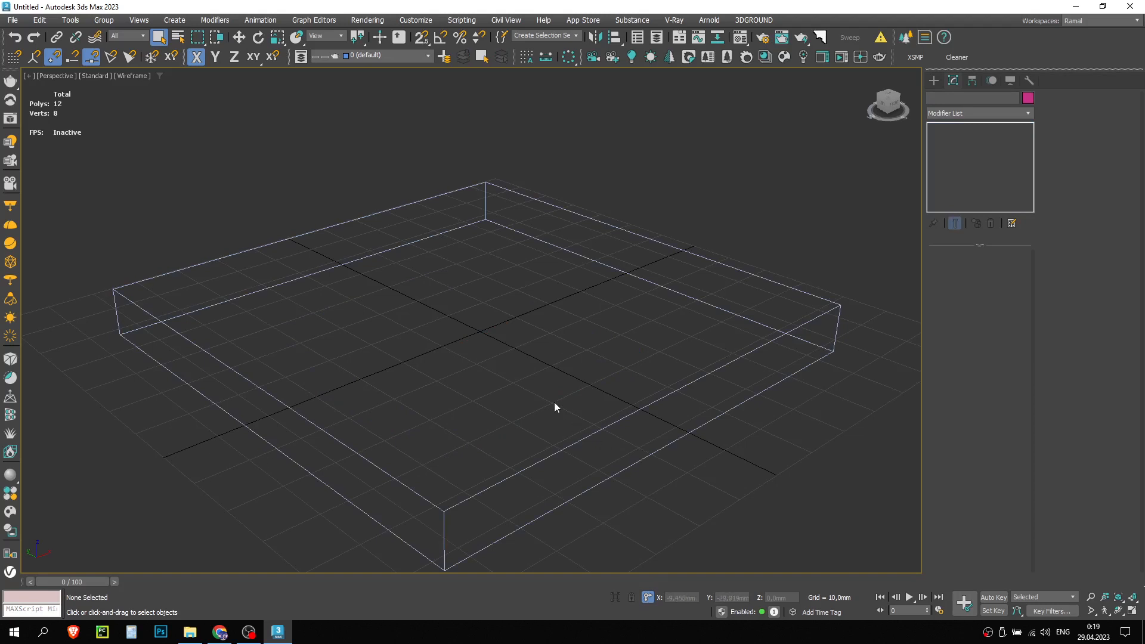
{"action": "scroll", "coordinate": [630, 186], "scroll_direction": "down", "scroll_amount": 5}
{"action": "middle_click_drag", "start_coordinate": [630, 186], "coordinate": [543, 269]}
{"action": "scroll", "coordinate": [517, 245], "scroll_direction": "up", "scroll_amount": 4}
{"action": "scroll", "coordinate": [543, 269], "scroll_direction": "down", "scroll_amount": 5}
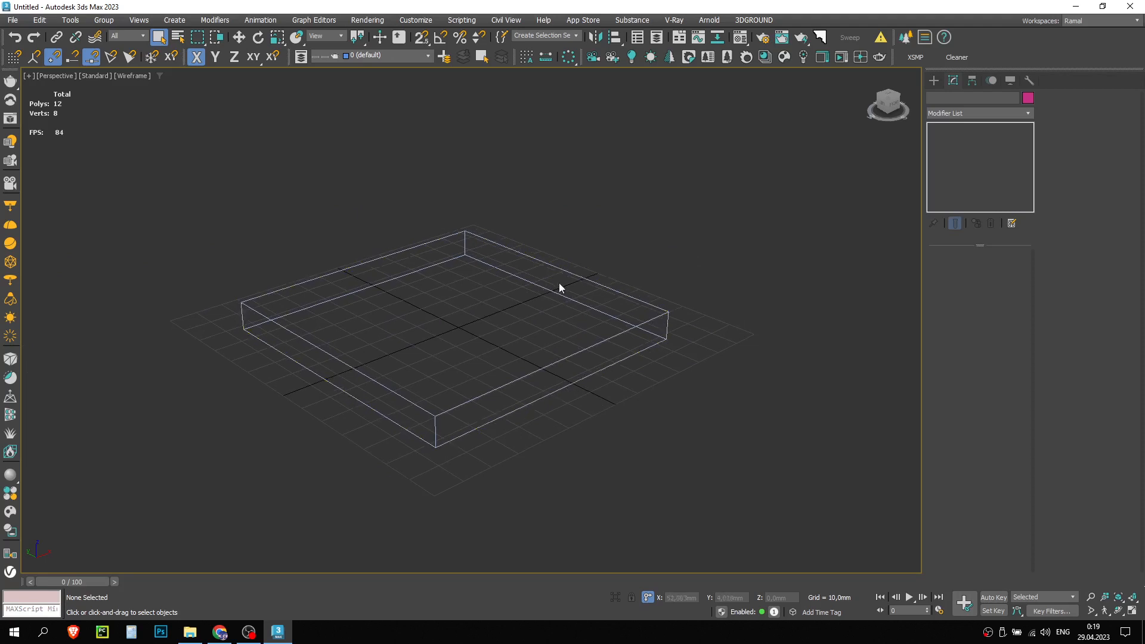
{"action": "key", "text": "F3"}
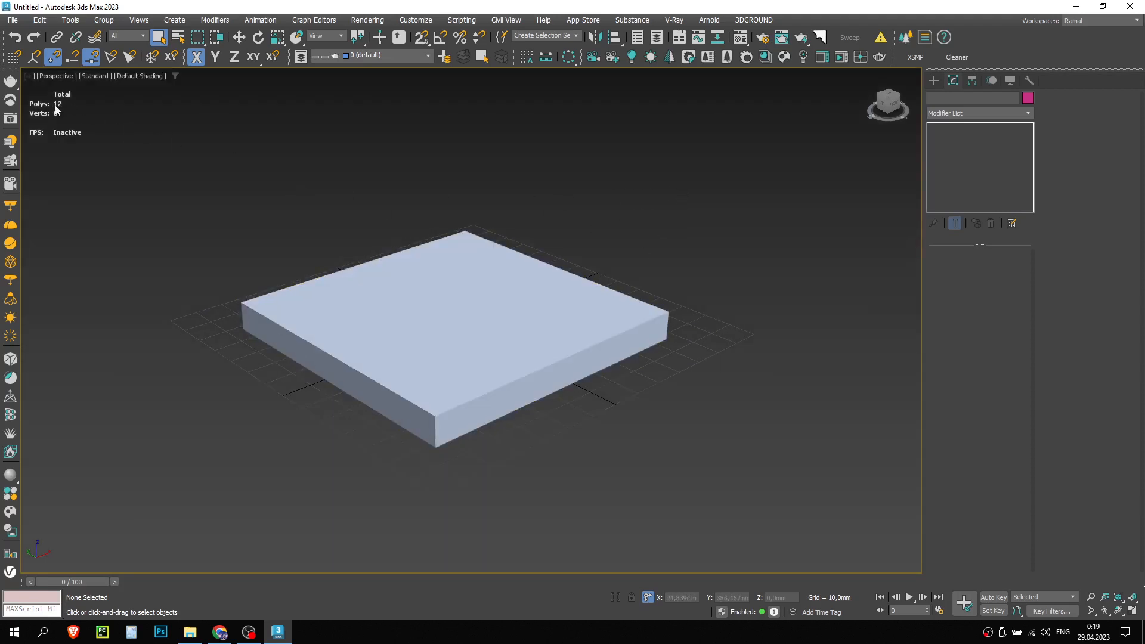
- Select the box, display its edged faces, and raise its length segments to 13 along with its width segments
{"action": "left_click", "coordinate": [475, 245]}
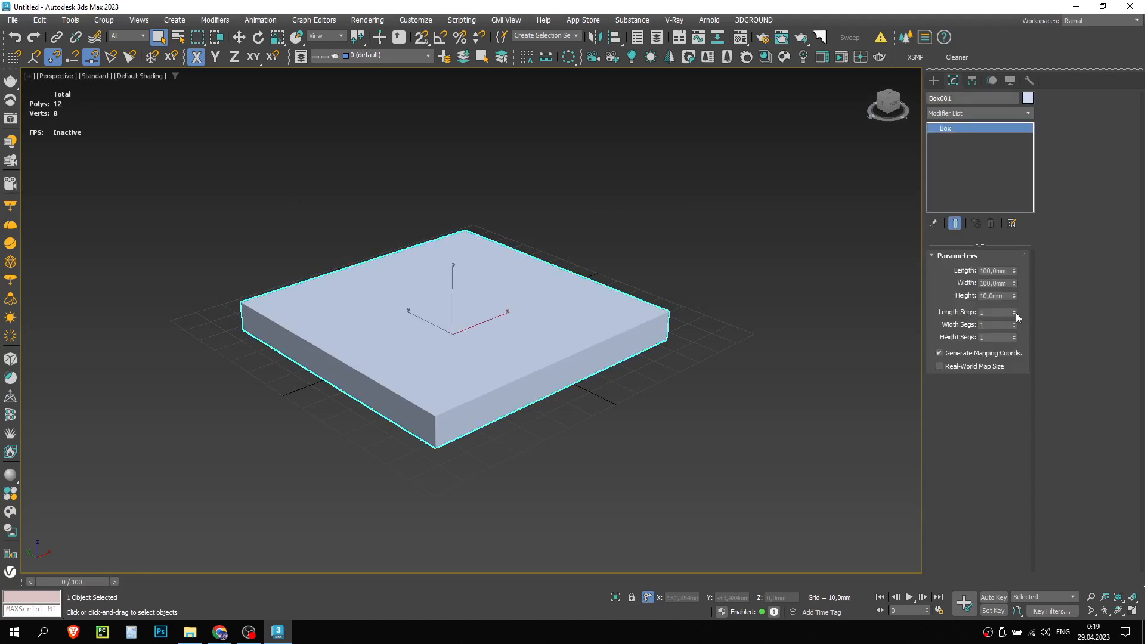
{"action": "left_click", "coordinate": [1015, 310]}
{"action": "key", "text": "F3"}
{"action": "key", "text": "F4"}
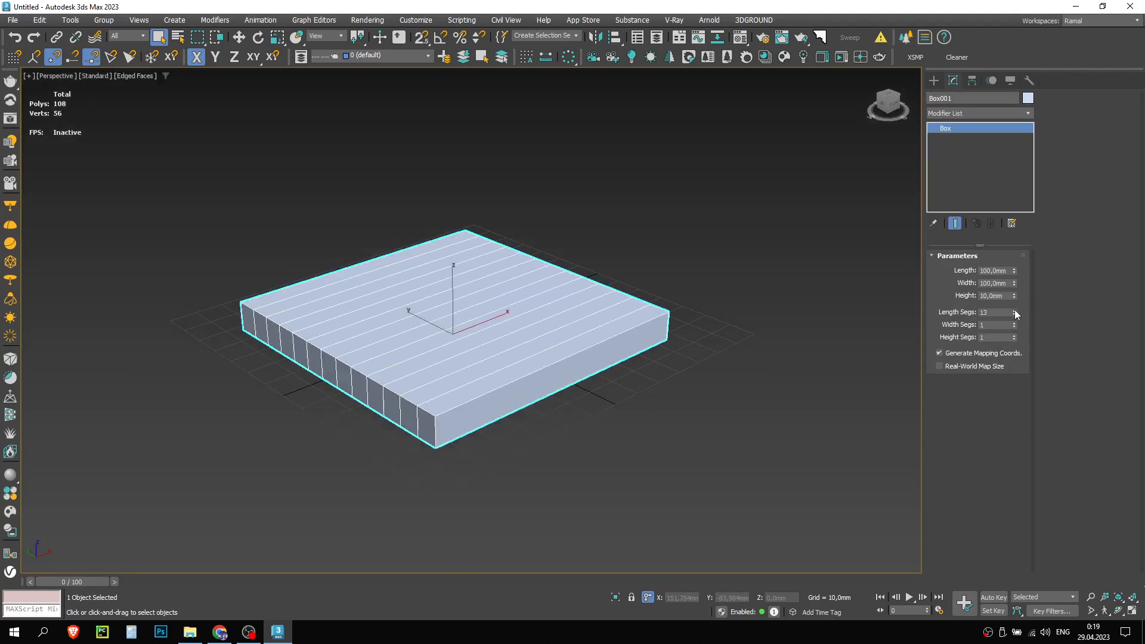
{"action": "left_click_drag", "start_coordinate": [1014, 324], "coordinate": [970, 316]}
- Return the box's length and width segments to 1 and deselect the box
{"action": "type", "text": "0"}
{"action": "double_click", "coordinate": [992, 325]}
{"action": "type", "text": "0"}
{"action": "key", "text": "Return"}
{"action": "left_click", "coordinate": [755, 247]}
- Turn on 2.5D snapping and create a tall thin box about 11 × 14 × 90 mm beside the slab
{"action": "scroll", "coordinate": [746, 255], "scroll_direction": "down", "scroll_amount": 4}
{"action": "middle_click_drag", "start_coordinate": [726, 272], "coordinate": [551, 251]}
{"action": "middle_click_drag", "start_coordinate": [551, 251], "coordinate": [528, 269], "text": "alt"}
{"action": "scroll", "coordinate": [522, 260], "scroll_direction": "up", "scroll_amount": 2}
{"action": "scroll", "coordinate": [603, 266], "scroll_direction": "down", "scroll_amount": 2}
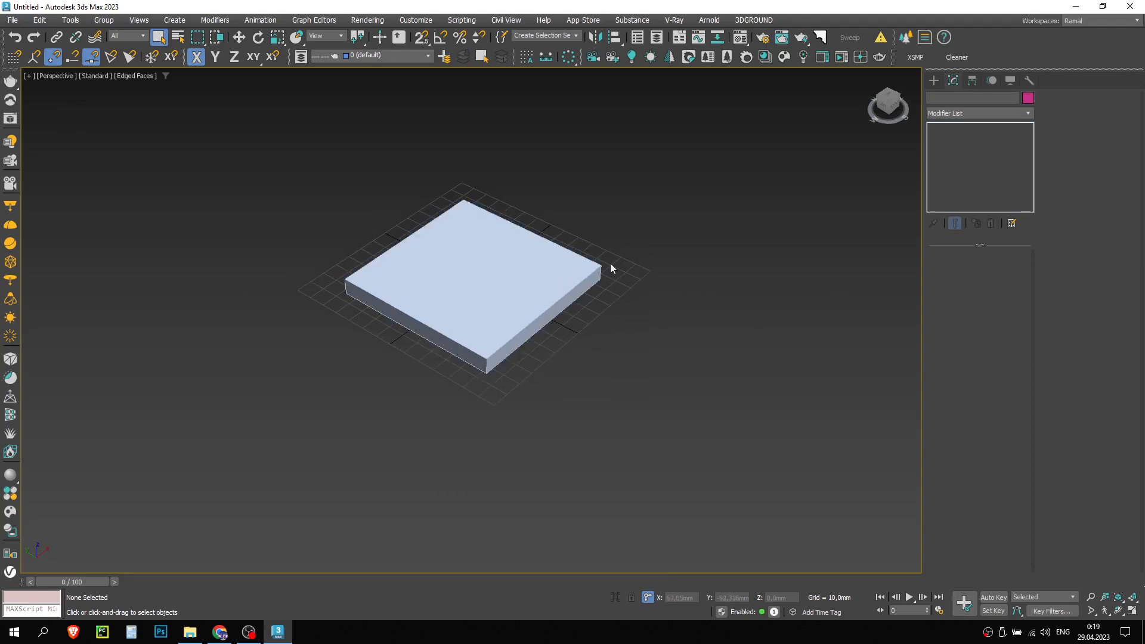
{"action": "scroll", "coordinate": [508, 258], "scroll_direction": "up", "scroll_amount": 5}
{"action": "left_click", "coordinate": [419, 39]}
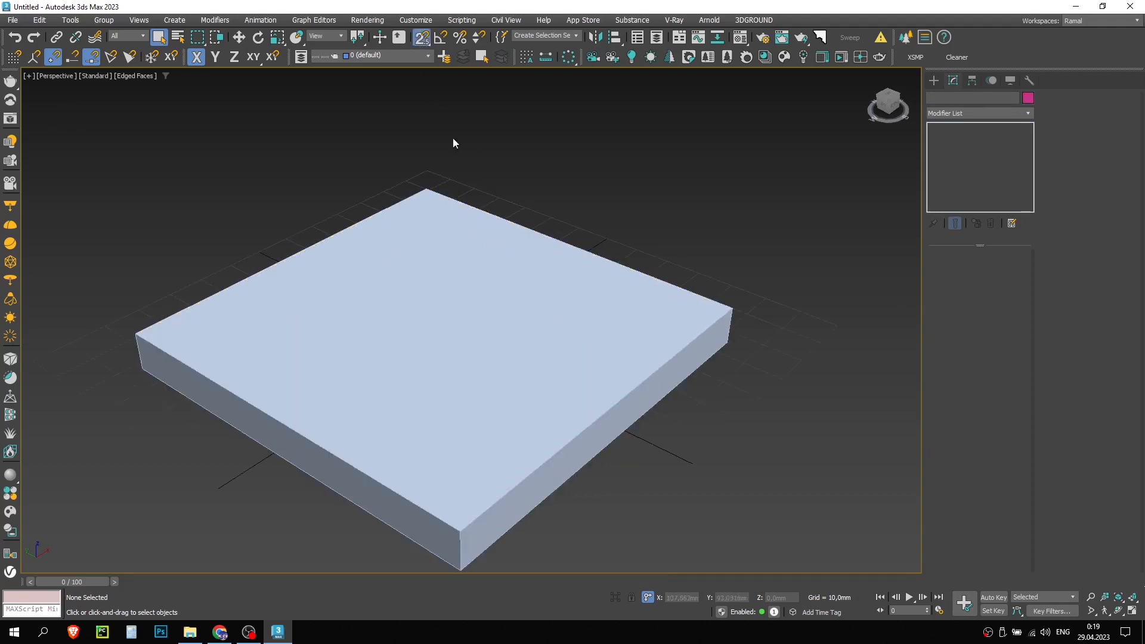
{"action": "scroll", "coordinate": [452, 138], "scroll_direction": "down", "scroll_amount": 3}
{"action": "left_click", "coordinate": [934, 80]}
{"action": "middle_click_drag", "start_coordinate": [558, 259], "coordinate": [575, 283]}
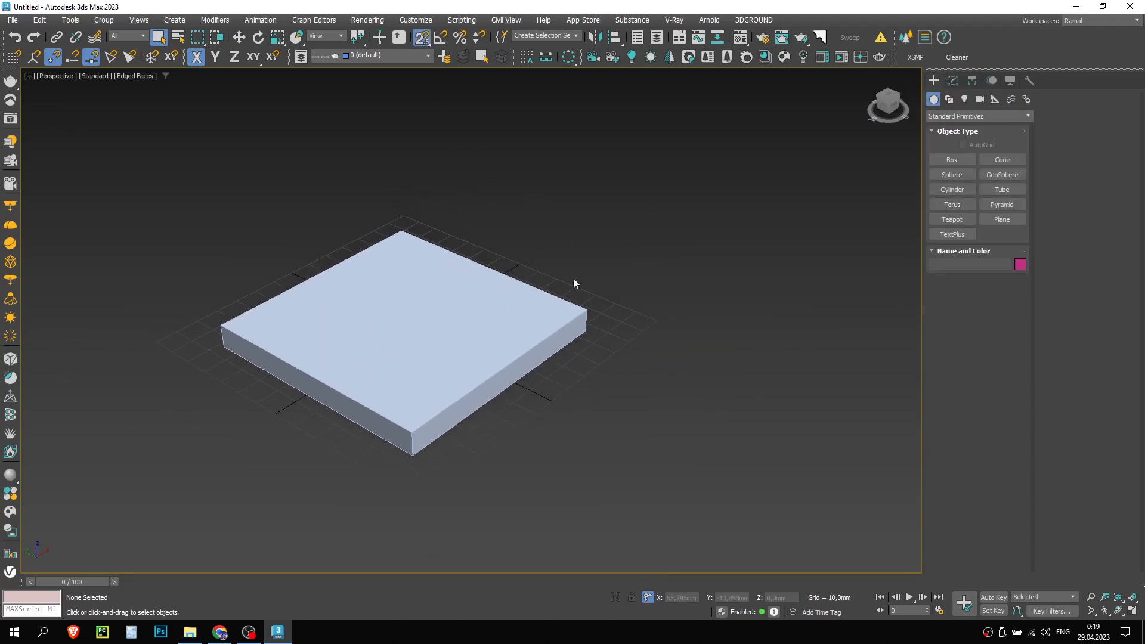
{"action": "left_click", "coordinate": [952, 159]}
{"action": "middle_click_drag", "start_coordinate": [597, 358], "coordinate": [546, 349]}
{"action": "left_click_drag", "start_coordinate": [620, 352], "coordinate": [618, 375]}
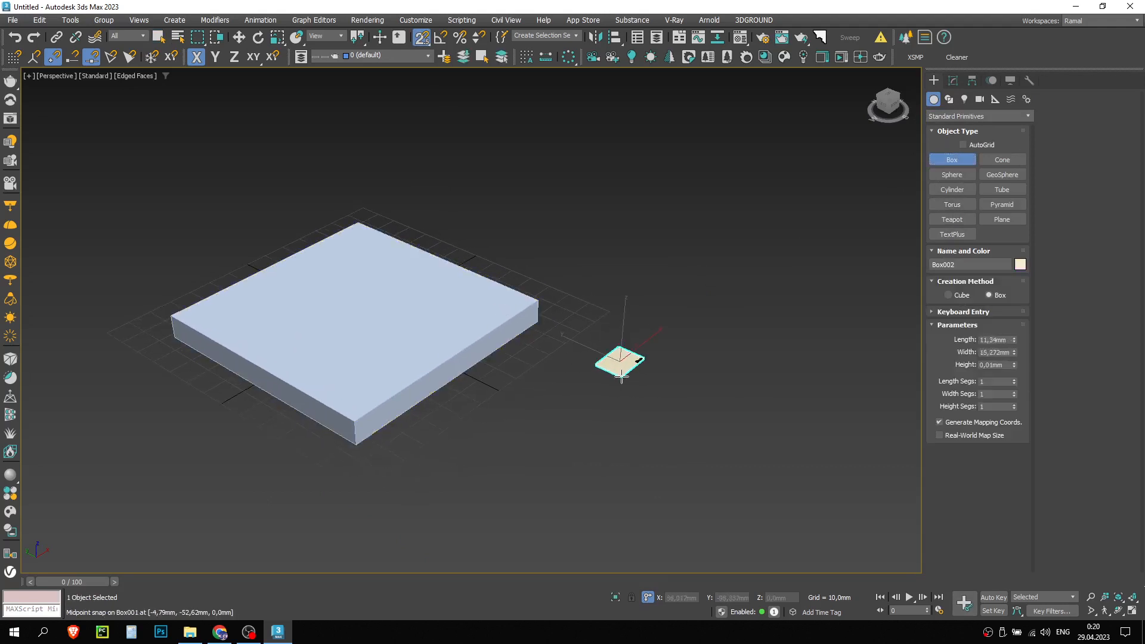
{"action": "left_click", "coordinate": [633, 149]}
- Set the tall box's width and length to 10 mm each
{"action": "middle_click_drag", "start_coordinate": [657, 248], "coordinate": [685, 235]}
{"action": "left_click", "coordinate": [953, 82]}
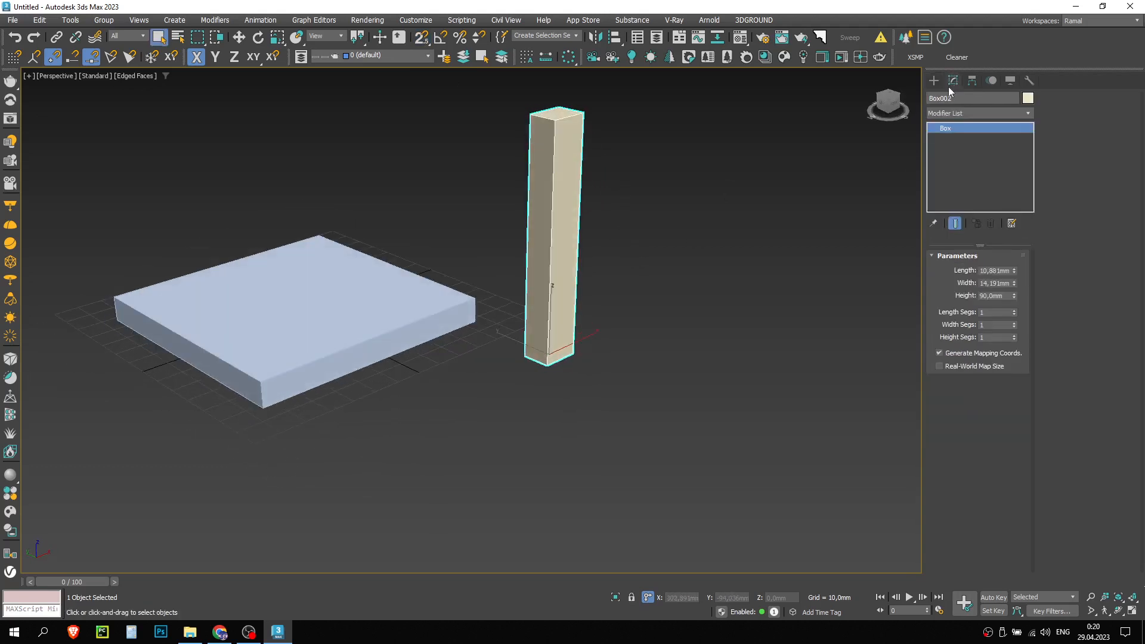
{"action": "double_click", "coordinate": [1003, 295]}
{"action": "double_click", "coordinate": [991, 283]}
{"action": "type", "text": "10"}
{"action": "key", "text": "Return"}
{"action": "double_click", "coordinate": [995, 271]}
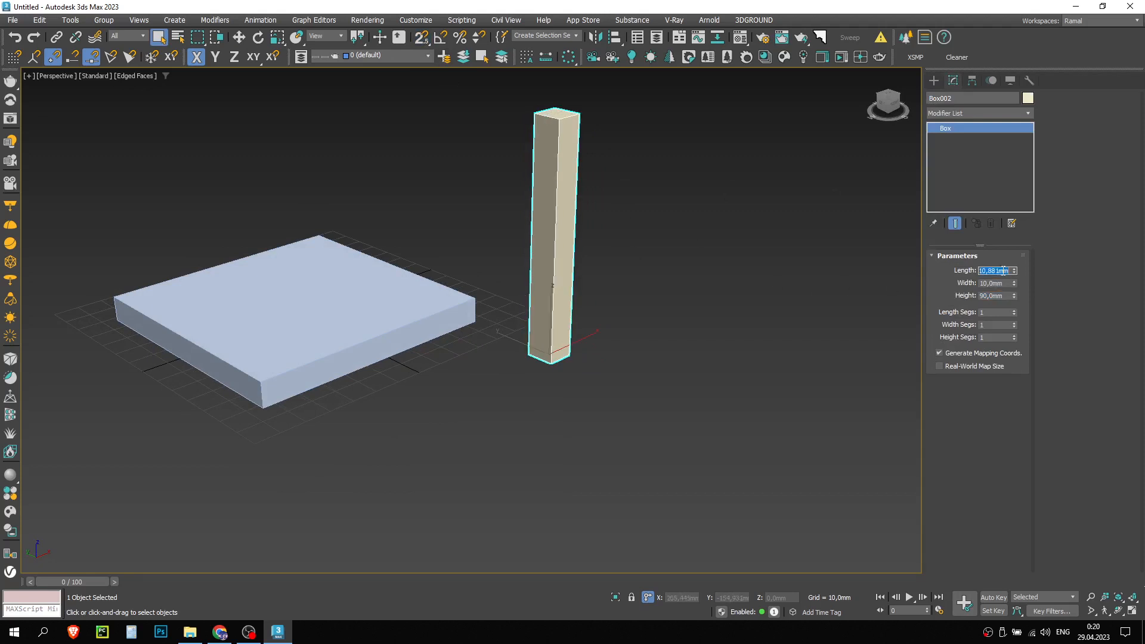
{"action": "type", "text": "10"}
{"action": "key", "text": "Return"}
- Activate the Move tool with the tall thin box selected
{"action": "middle_click_drag", "start_coordinate": [761, 285], "coordinate": [725, 317], "text": "alt"}
{"action": "right_click", "coordinate": [727, 317]}
{"action": "left_click", "coordinate": [749, 323]}
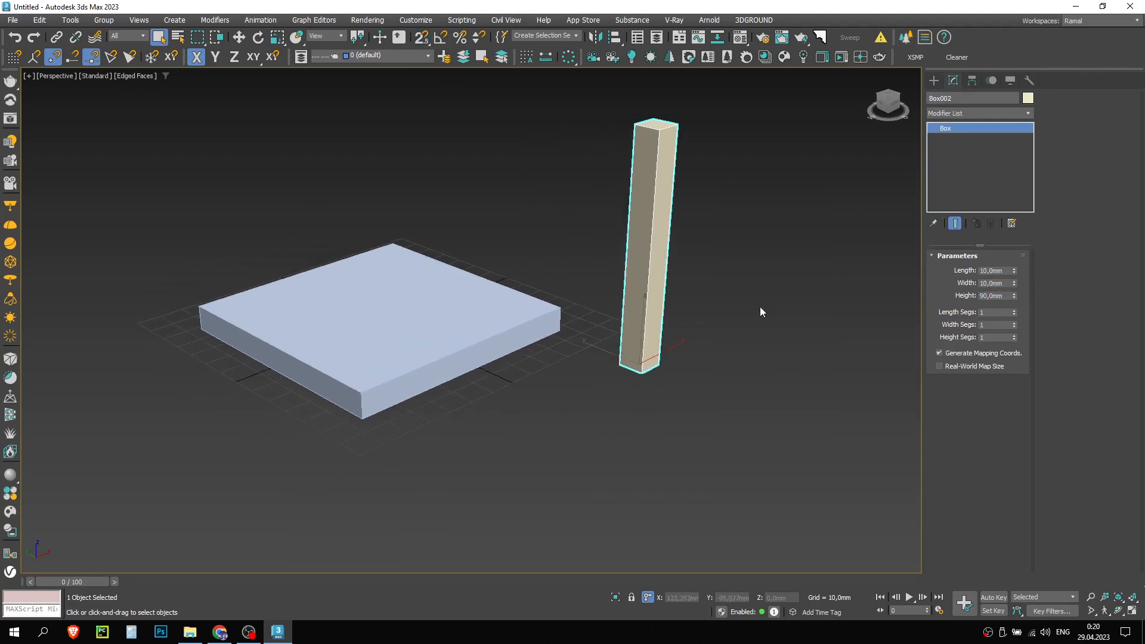
{"action": "left_click", "coordinate": [741, 343]}
{"action": "left_click", "coordinate": [650, 343]}
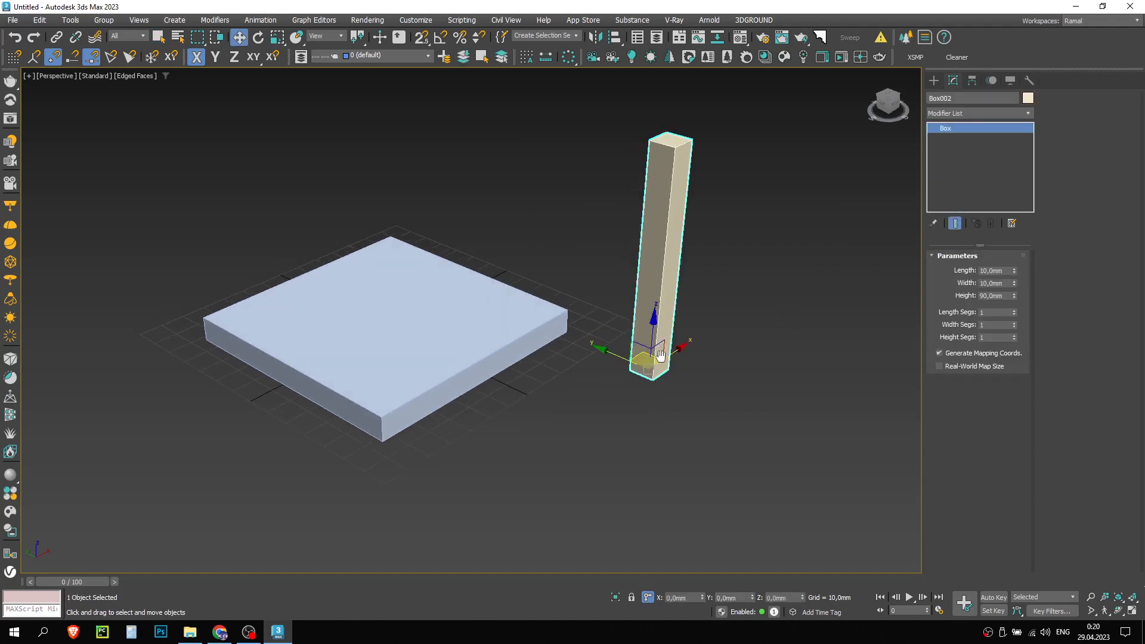
- Try to move the tall box freehand in the XY plane toward the slab's near corner
{"action": "middle_click_drag", "start_coordinate": [649, 337], "coordinate": [662, 396], "text": "alt"}
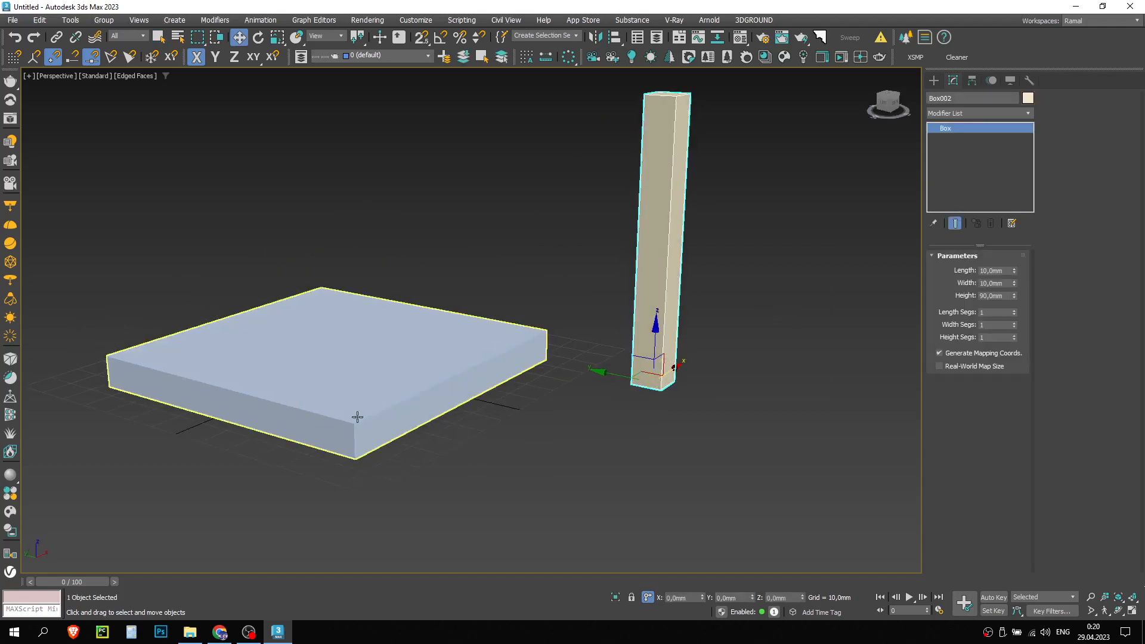
{"action": "scroll", "coordinate": [632, 429], "scroll_direction": "up", "scroll_amount": 2}
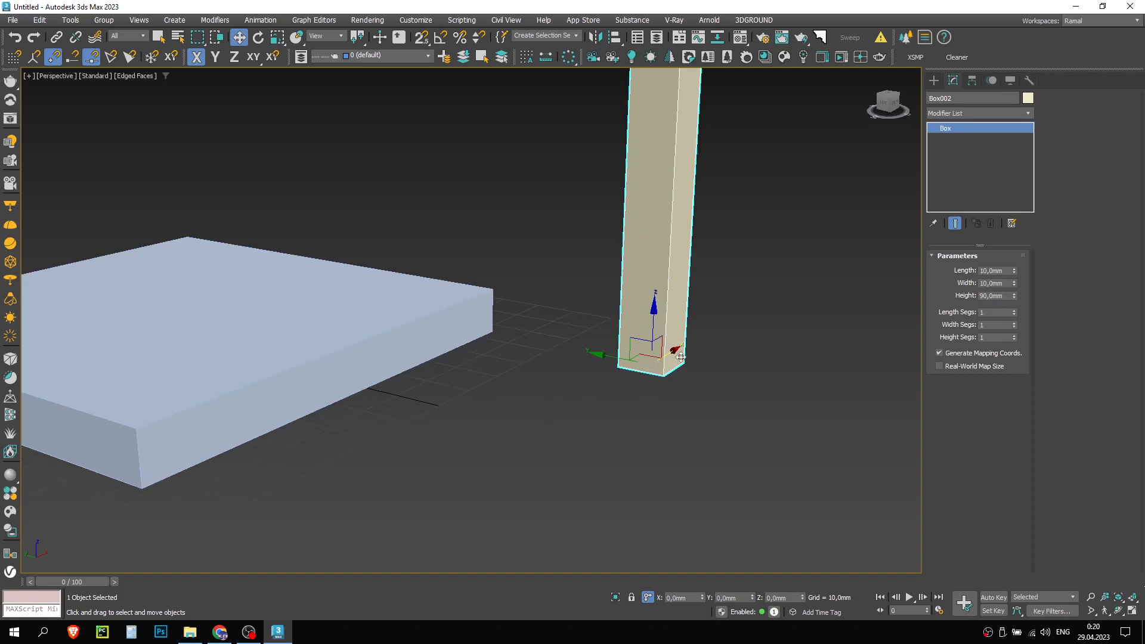
{"action": "left_click_drag", "start_coordinate": [646, 355], "coordinate": [386, 426]}
{"action": "right_click", "coordinate": [386, 427]}
{"action": "scroll", "coordinate": [615, 399], "scroll_direction": "down", "scroll_amount": 4}
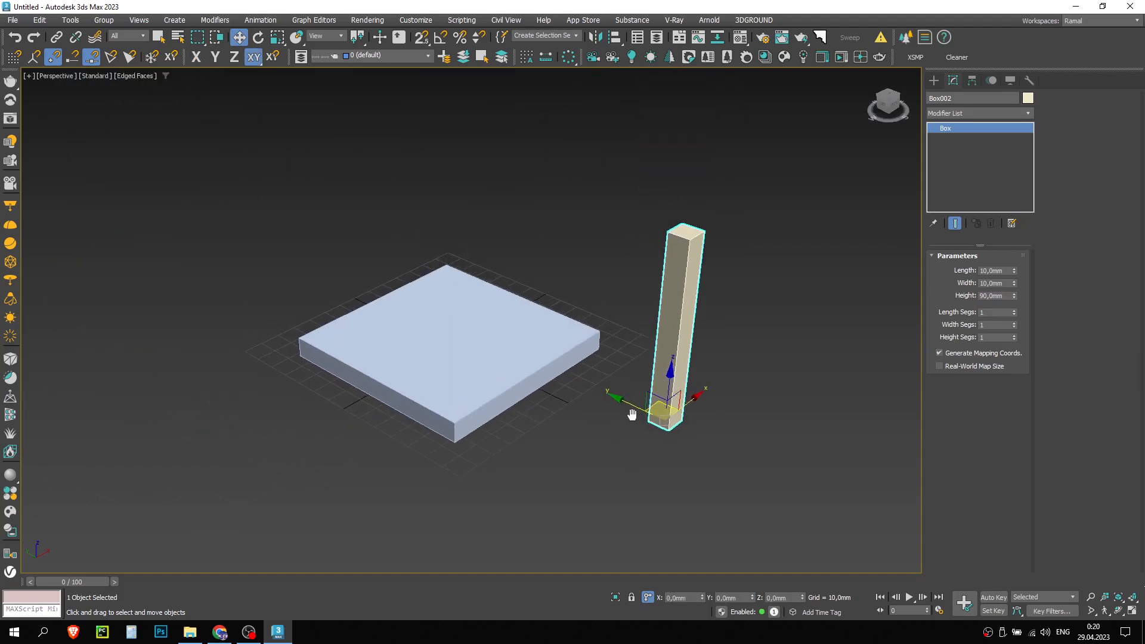
- Deselect the tall box and examine both boxes in the Top, Front and Left views of the four-viewport layout
{"action": "middle_click_drag", "start_coordinate": [711, 435], "coordinate": [559, 252], "text": "alt"}
{"action": "left_click", "coordinate": [558, 253]}
{"action": "scroll", "coordinate": [378, 221], "scroll_direction": "up", "scroll_amount": 2}
{"action": "scroll", "coordinate": [558, 281], "scroll_direction": "down", "scroll_amount": 3}
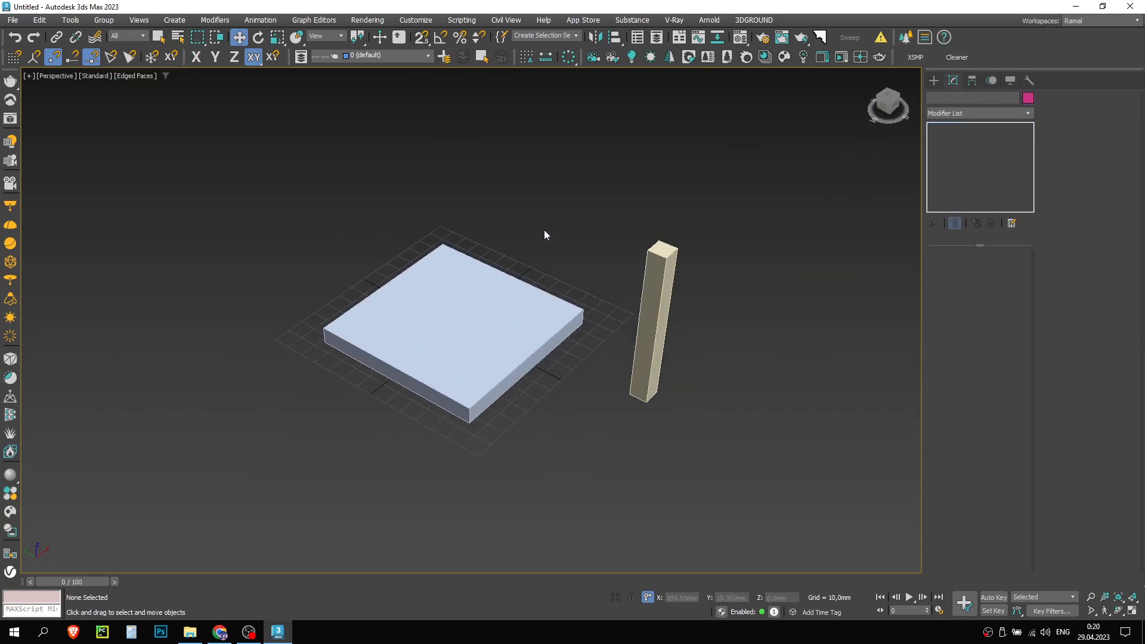
{"action": "middle_click_drag", "start_coordinate": [235, 187], "coordinate": [404, 232], "text": "alt"}
{"action": "key", "text": "alt+w"}
{"action": "left_click", "coordinate": [229, 183]}
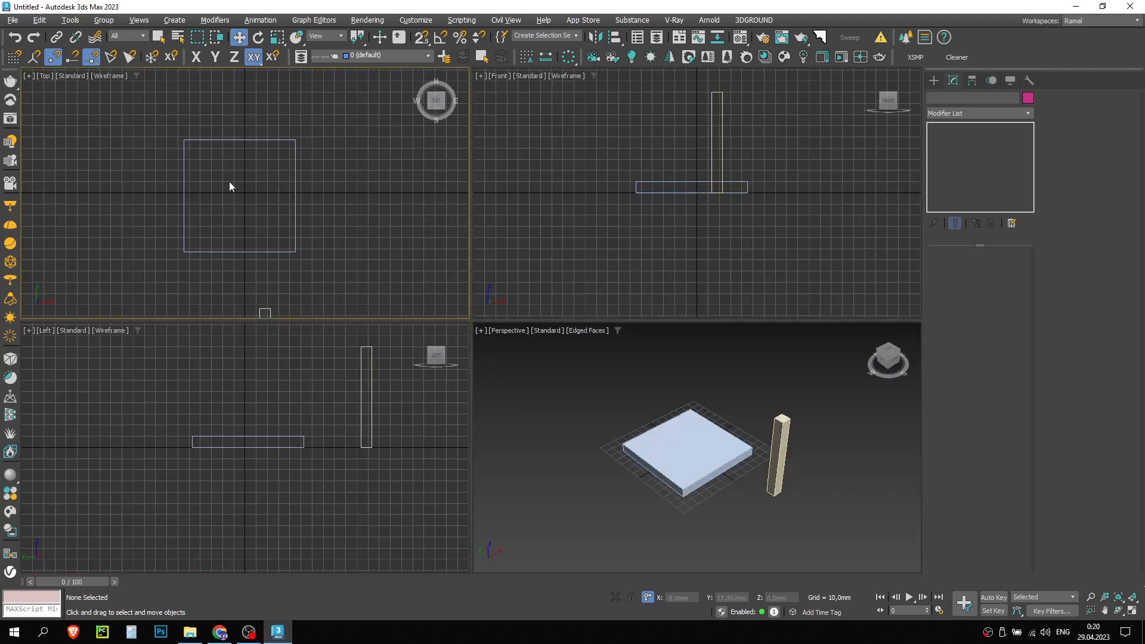
{"action": "left_click", "coordinate": [656, 187]}
{"action": "left_click", "coordinate": [398, 436]}
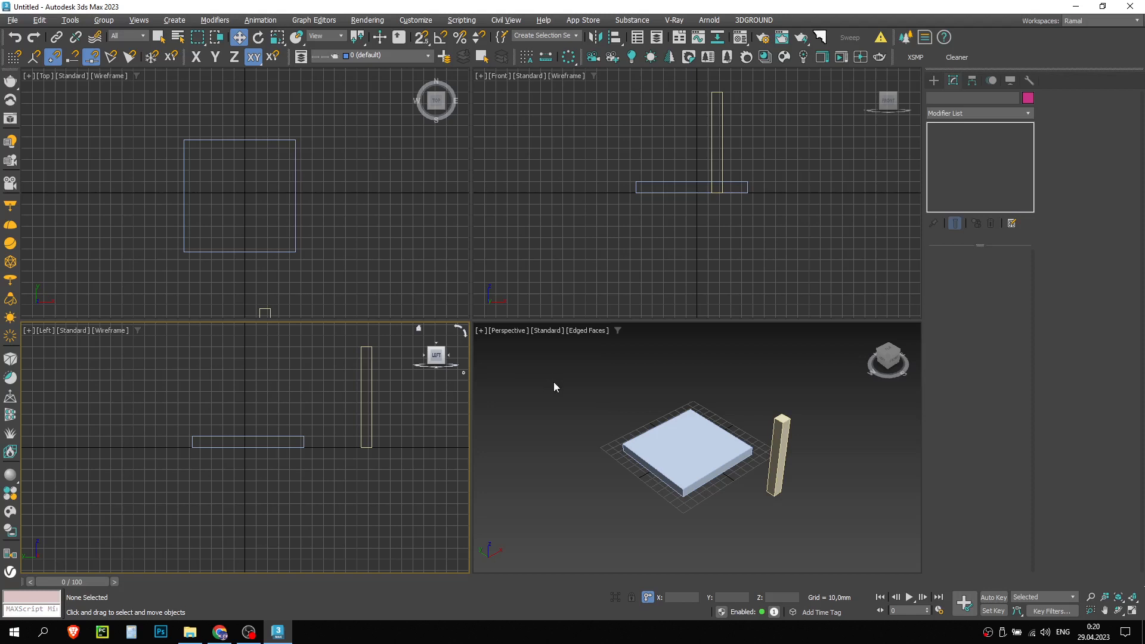
{"action": "middle_click_drag", "start_coordinate": [593, 185], "coordinate": [579, 211]}
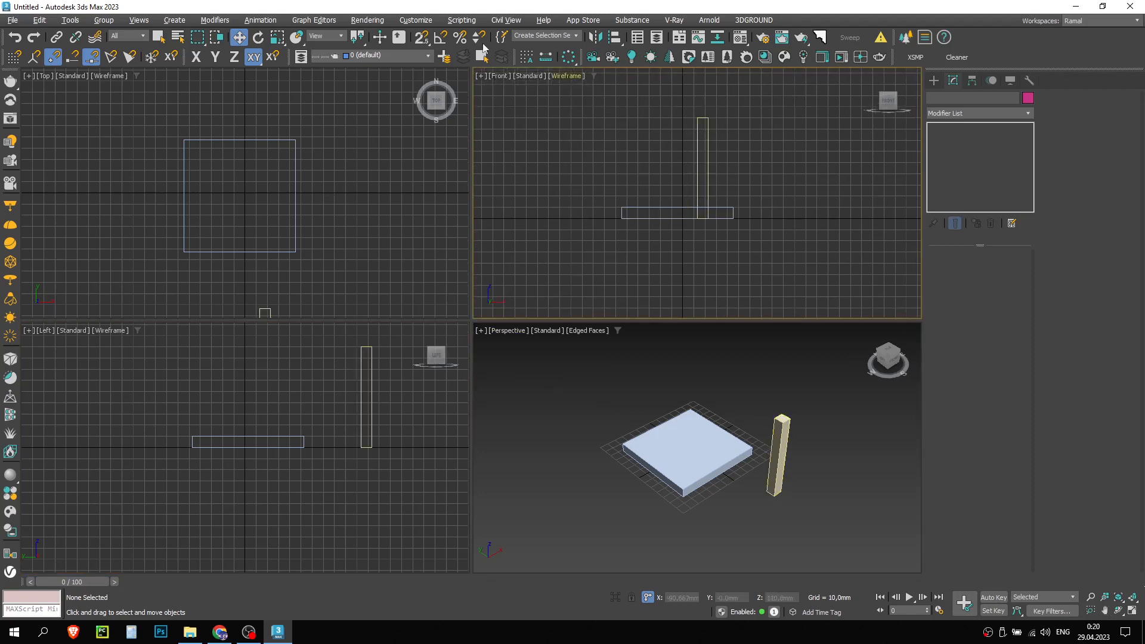
- Turn on 3D snapping and maximize the Perspective viewport
{"action": "left_click_drag", "start_coordinate": [421, 39], "coordinate": [424, 76]}
{"action": "left_click", "coordinate": [632, 374]}
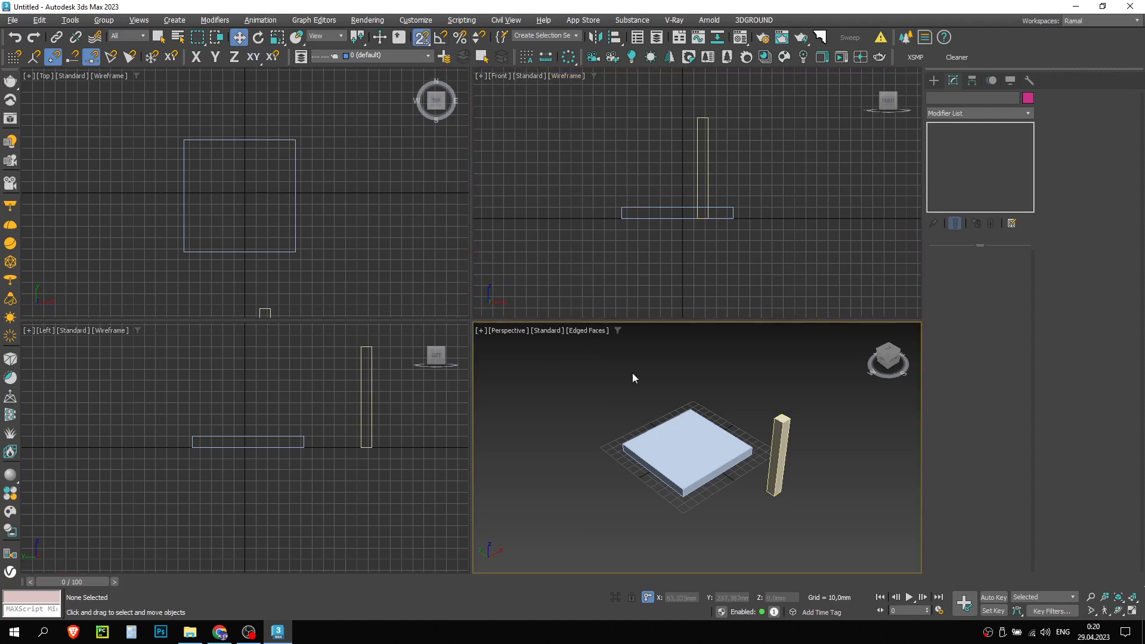
{"action": "left_click_drag", "start_coordinate": [424, 92], "coordinate": [422, 92]}
{"action": "key", "text": "alt+w"}
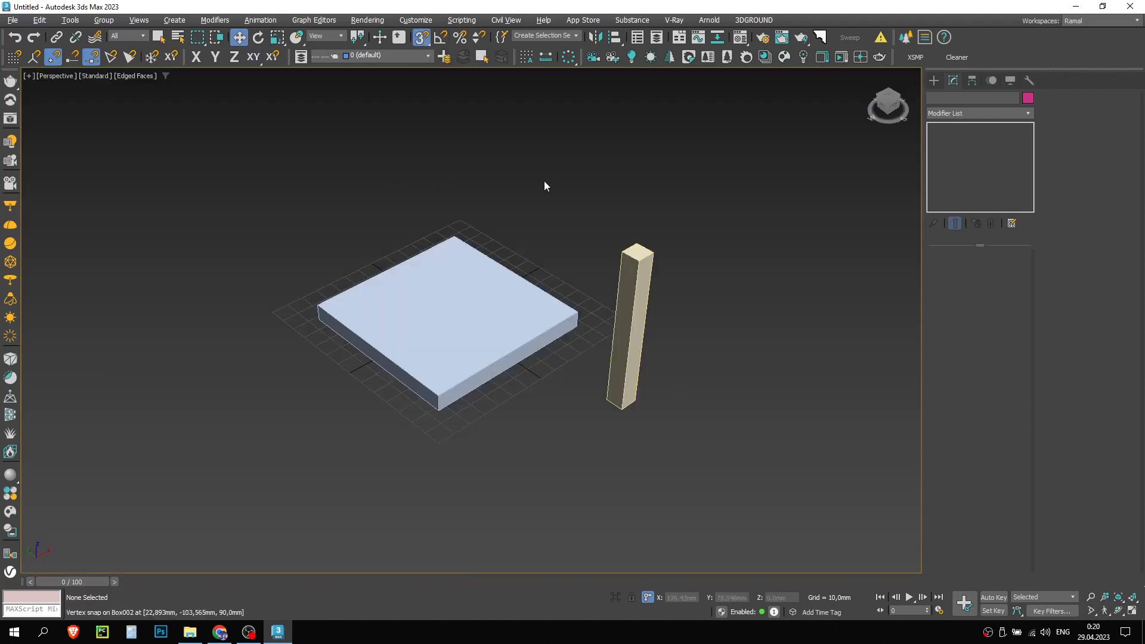
- Move the tall box by its bottom front vertex onto the slab's near top corner with vertex snapping, and deselect it
{"action": "left_click", "coordinate": [613, 340]}
{"action": "scroll", "coordinate": [622, 412], "scroll_direction": "up", "scroll_amount": 4}
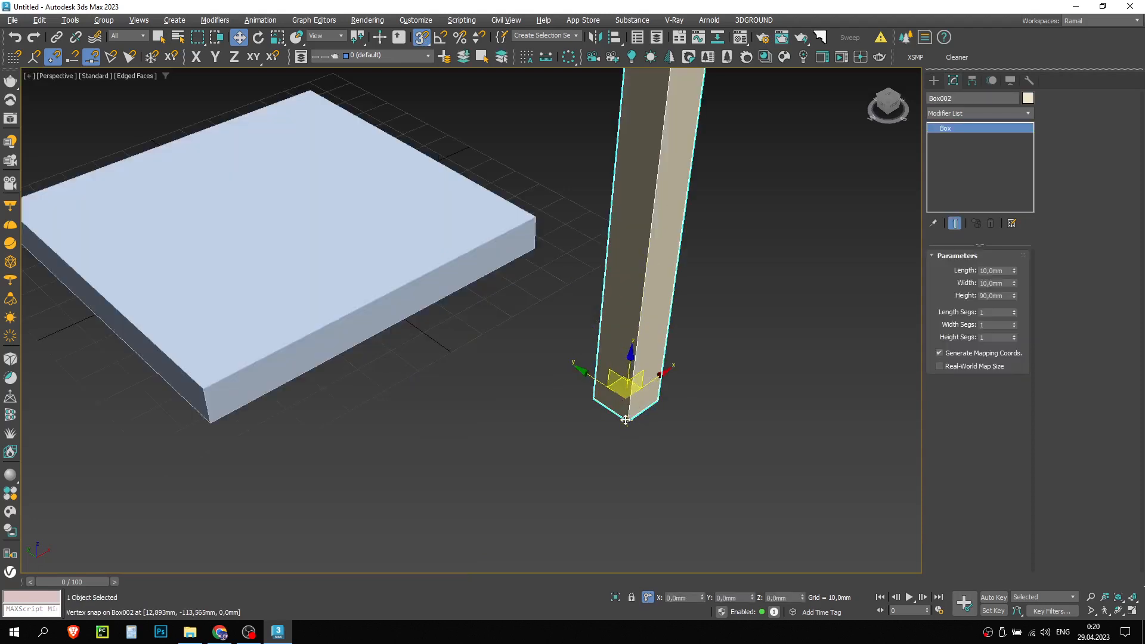
{"action": "middle_click_drag", "start_coordinate": [625, 420], "coordinate": [725, 418]}
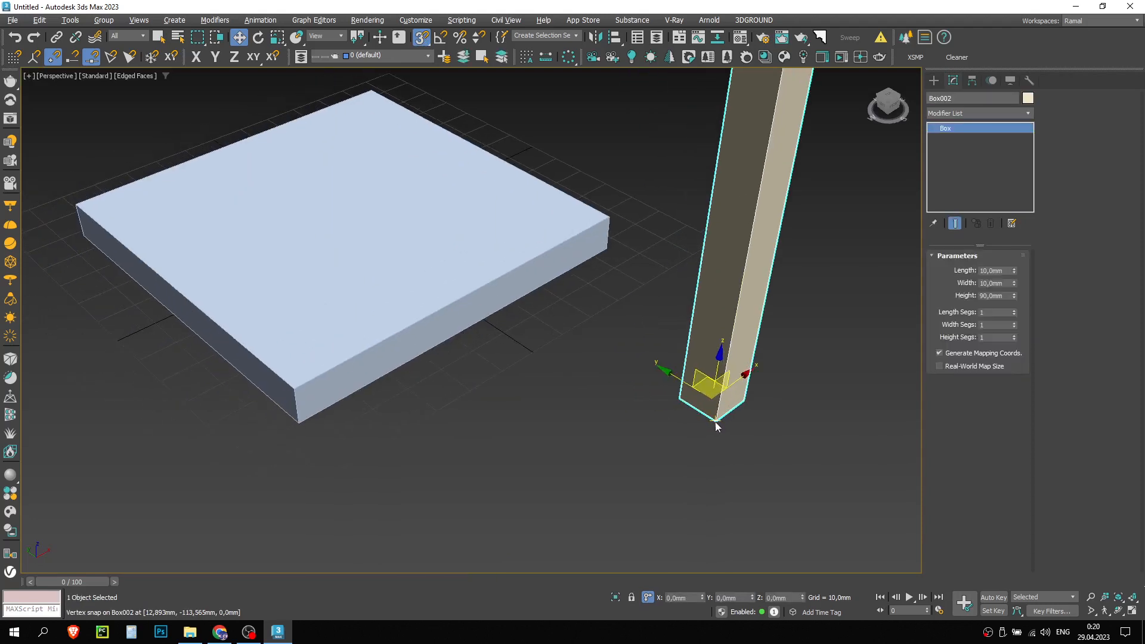
{"action": "left_click_drag", "start_coordinate": [715, 421], "coordinate": [290, 382]}
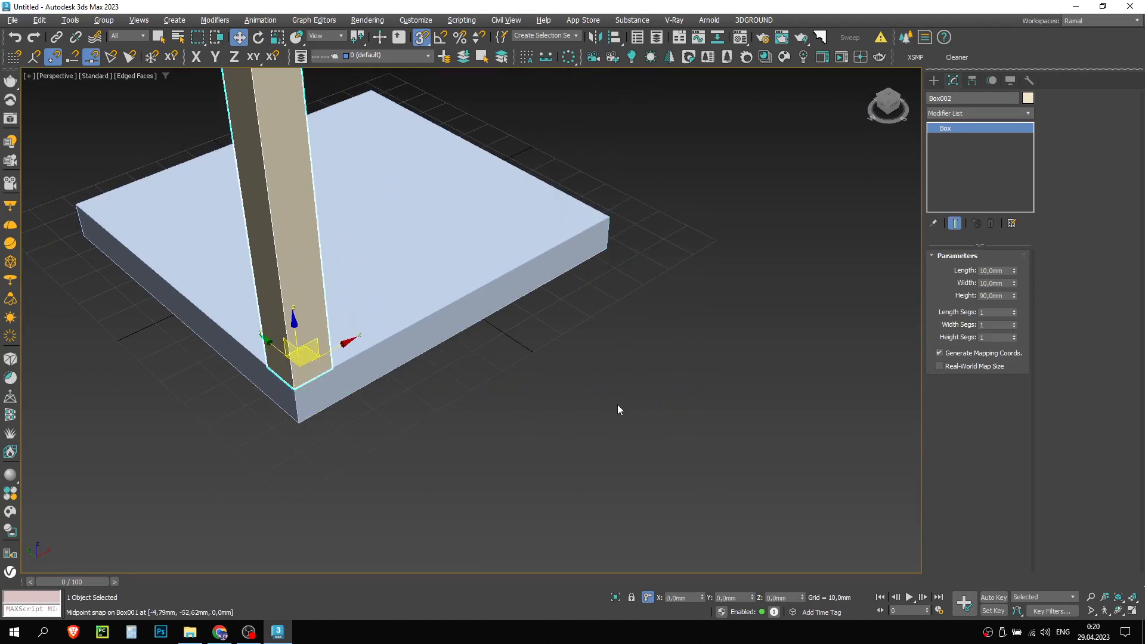
{"action": "scroll", "coordinate": [598, 384], "scroll_direction": "down", "scroll_amount": 3}
{"action": "mouse_move", "coordinate": [598, 383]}
{"action": "middle_mouse_down", "text": "alt"}
{"action": "mouse_move", "coordinate": [583, 353]}
{"action": "mouse_move", "coordinate": [602, 368]}
{"action": "mouse_move", "coordinate": [598, 383]}
{"action": "mouse_move", "coordinate": [591, 376]}
{"action": "middle_mouse_up", "text": "alt"}
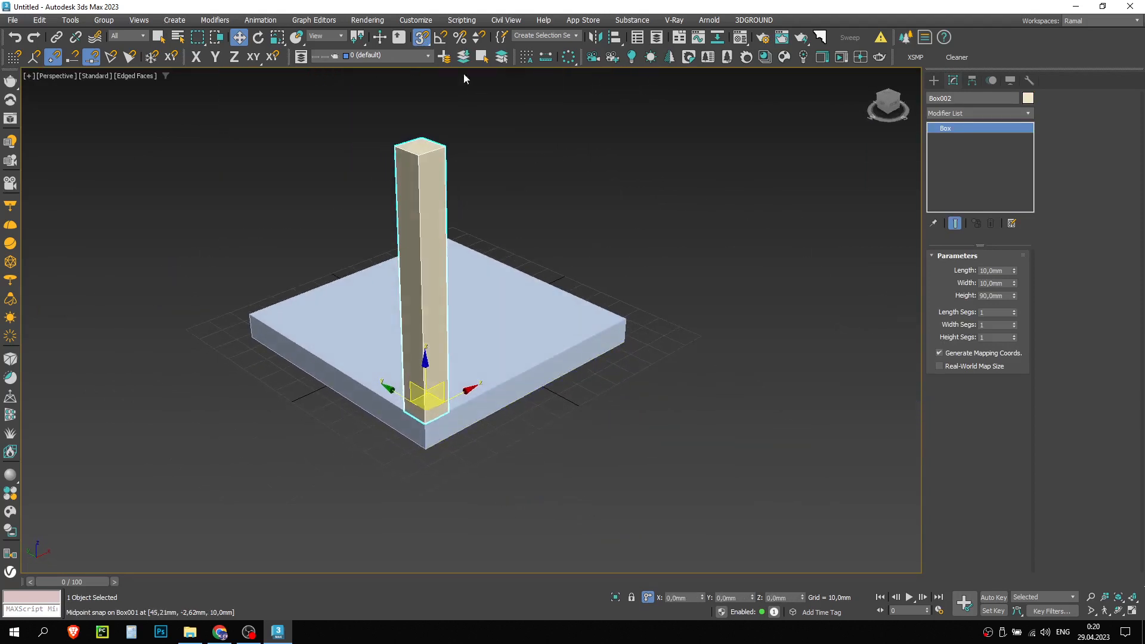
{"action": "left_click", "coordinate": [421, 37]}
{"action": "middle_click_drag", "start_coordinate": [539, 153], "coordinate": [534, 167]}
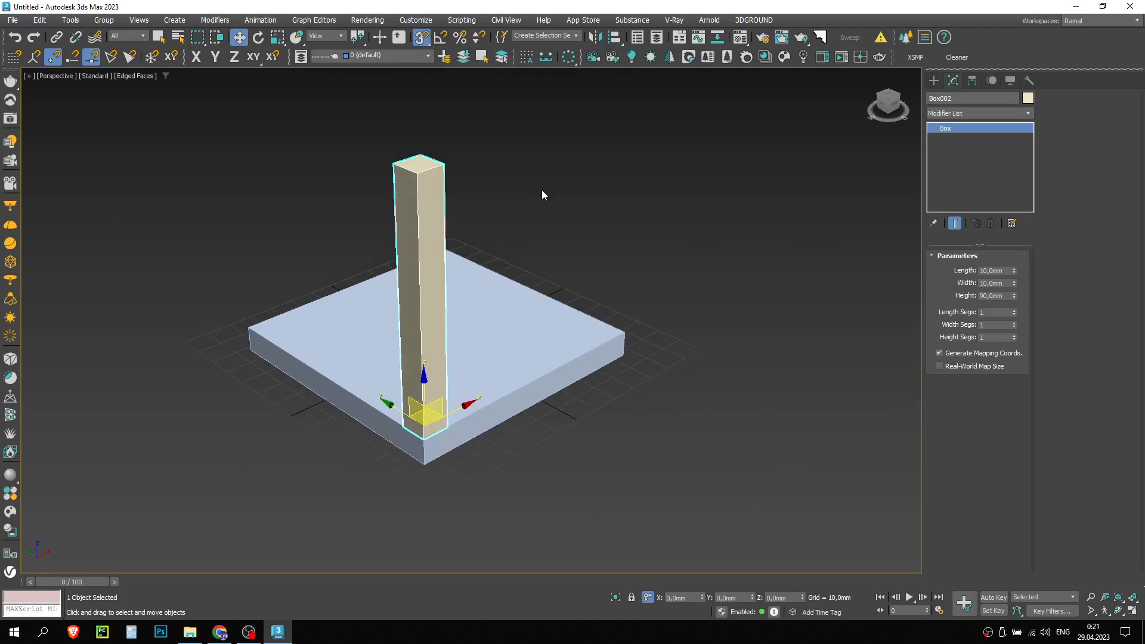
{"action": "right_click", "coordinate": [543, 189]}
{"action": "left_click", "coordinate": [568, 191]}
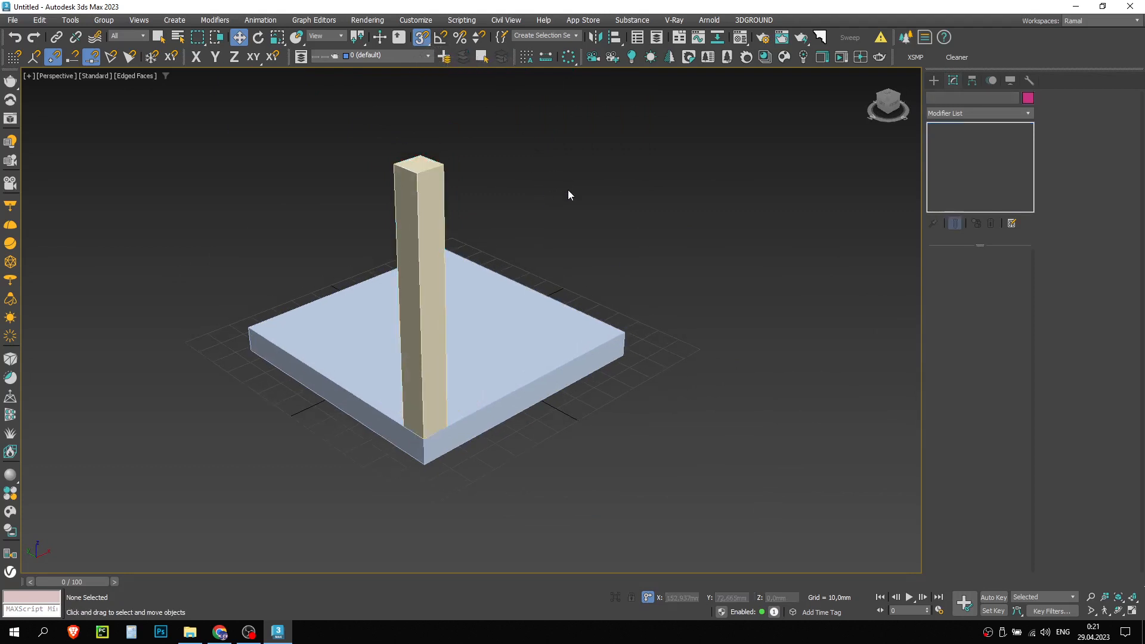
- Toggle snapping off and back on with the slab selected, and clear the selection
{"action": "left_click", "coordinate": [54, 58]}
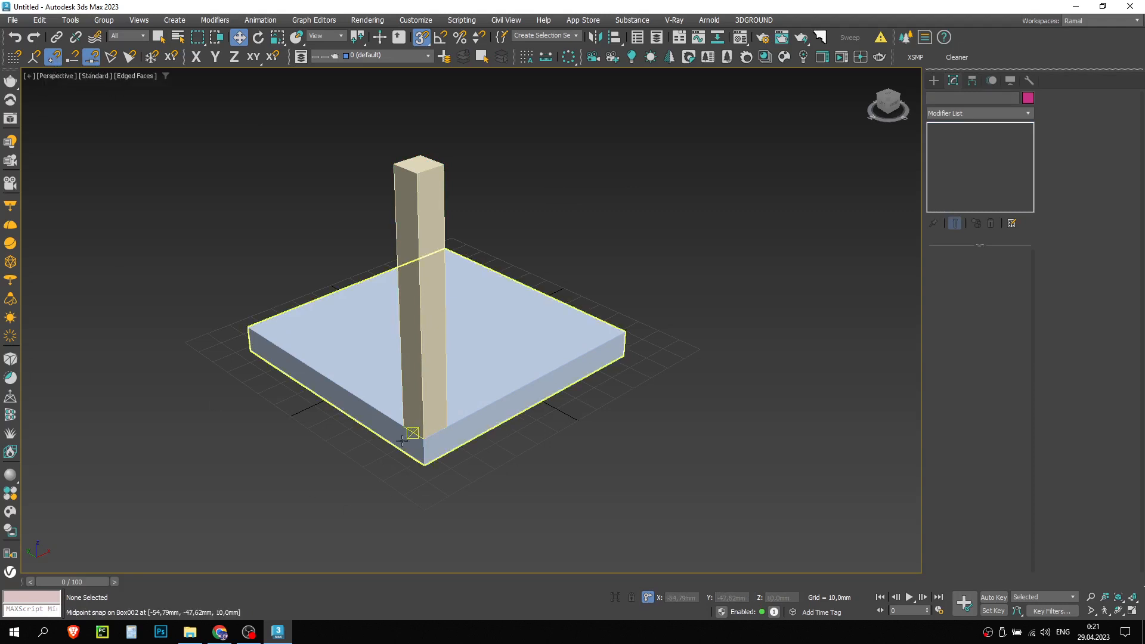
{"action": "key", "text": "s"}
{"action": "left_click", "coordinate": [313, 360]}
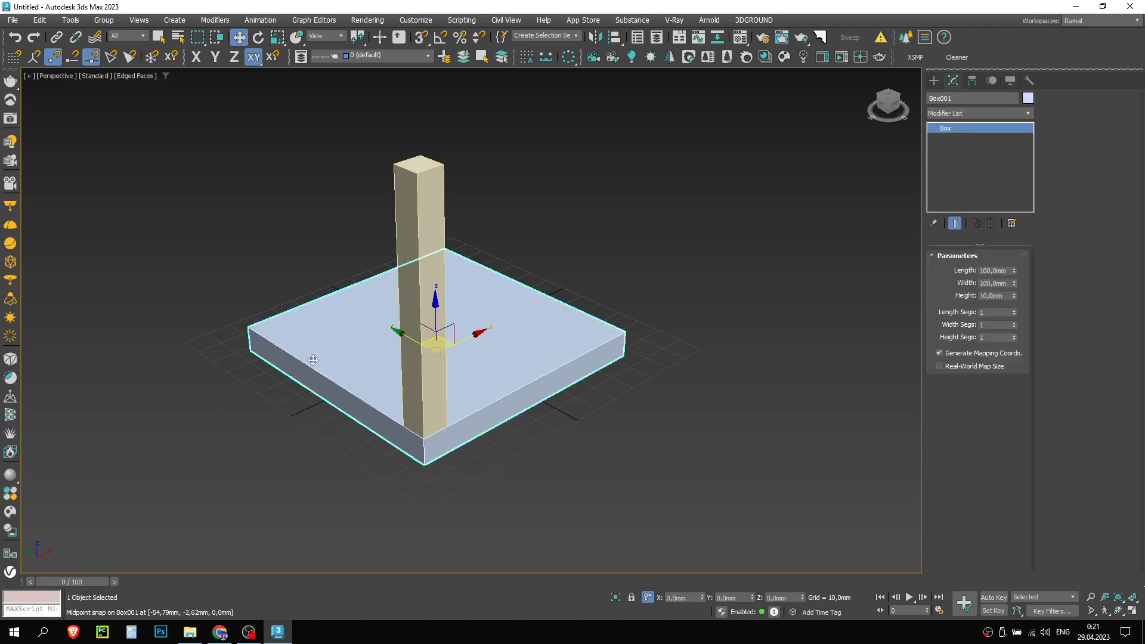
{"action": "key", "text": "s"}
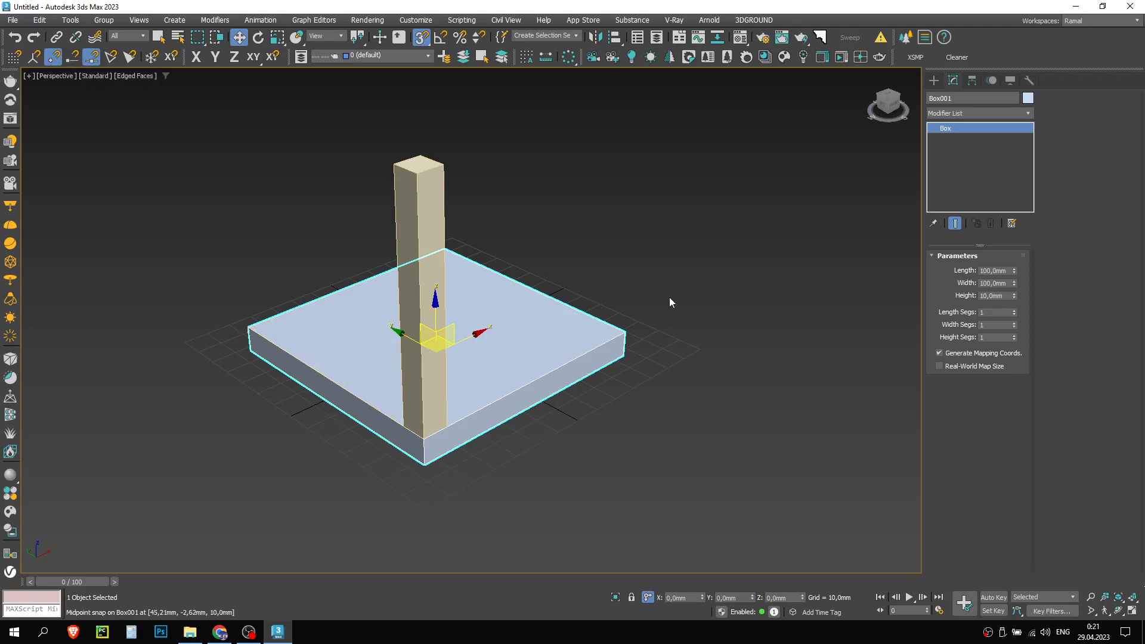
{"action": "middle_click_drag", "start_coordinate": [678, 292], "coordinate": [680, 312]}
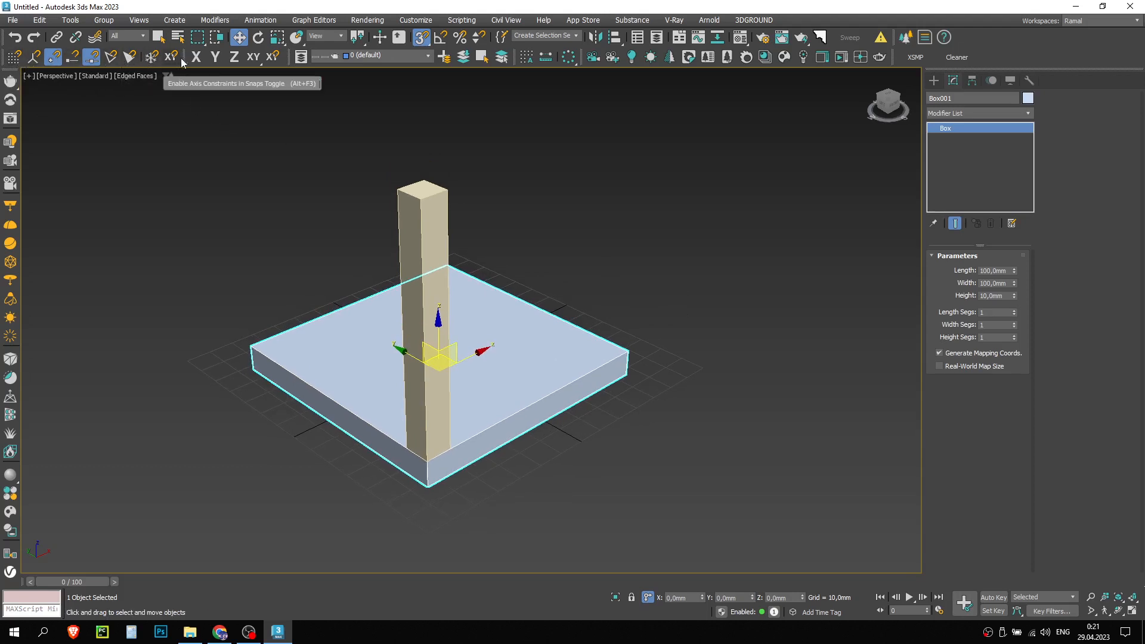
{"action": "left_click", "coordinate": [531, 153]}
- Open the grid and snap settings and enable Grid Points snapping in addition to Vertex and Midpoint
{"action": "middle_click_drag", "start_coordinate": [548, 171], "coordinate": [405, 195], "text": "alt"}
{"action": "right_click", "coordinate": [425, 38]}
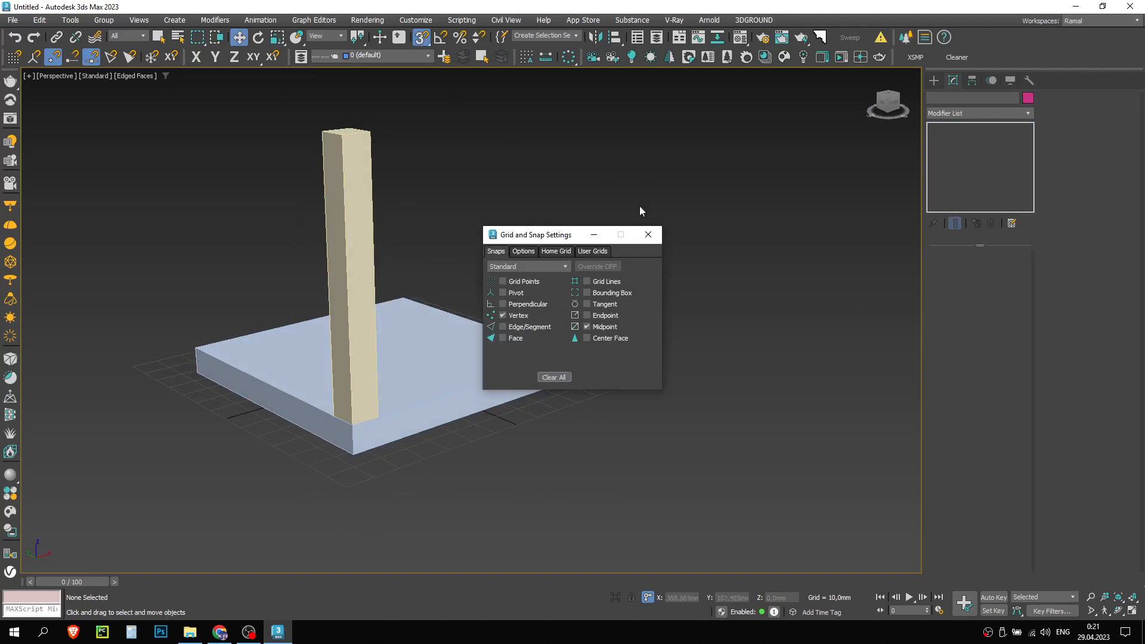
{"action": "left_click", "coordinate": [648, 235]}
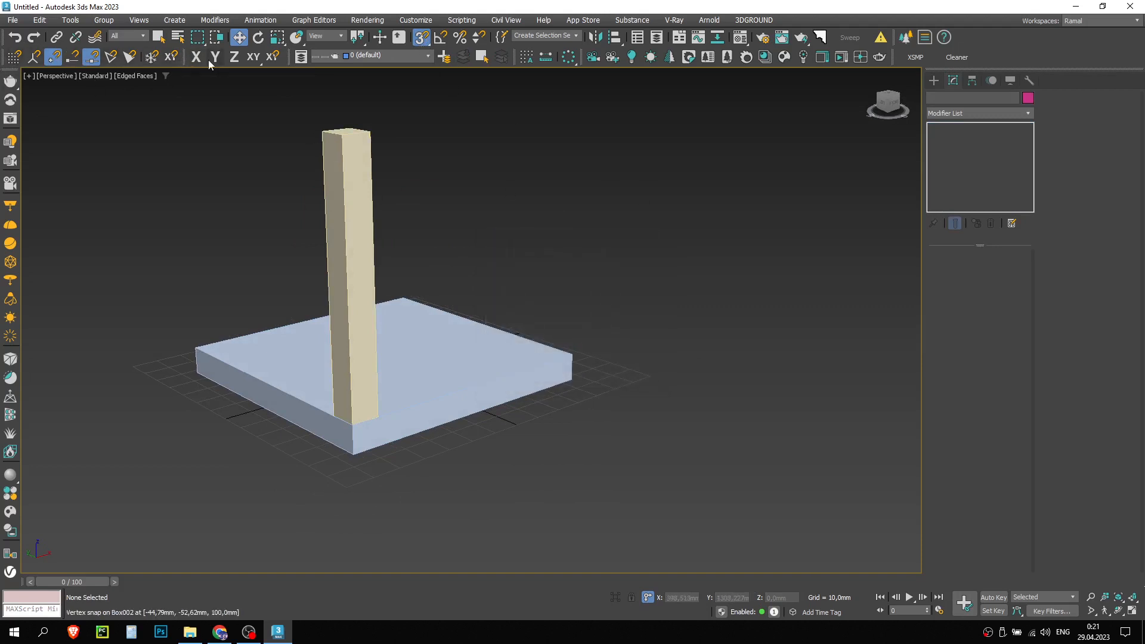
{"action": "right_click", "coordinate": [423, 39]}
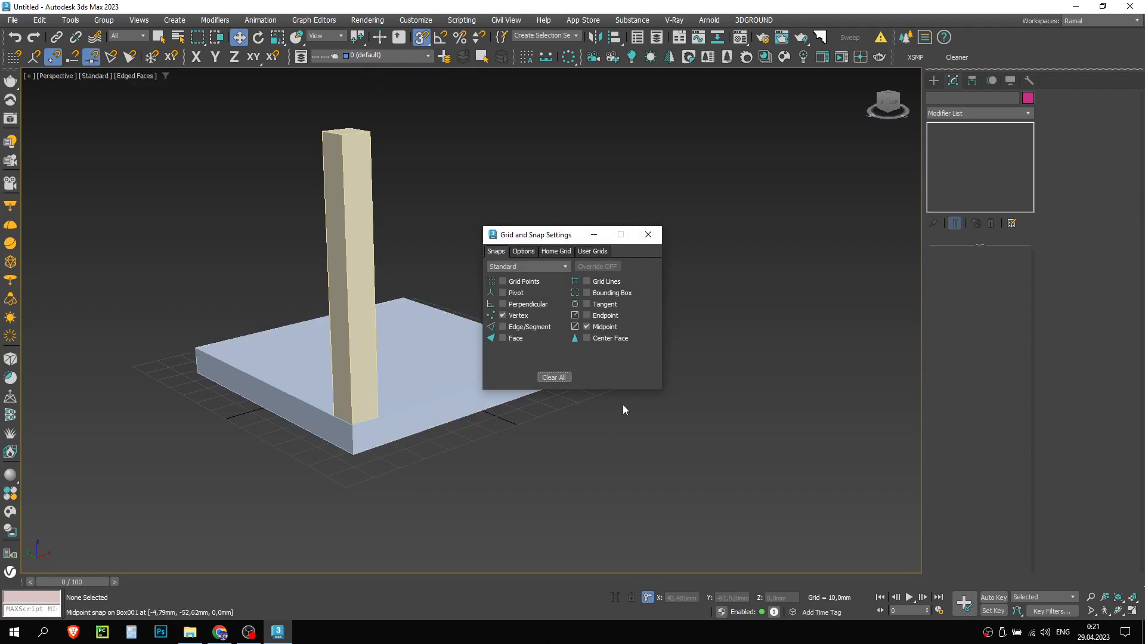
{"action": "left_click_drag", "start_coordinate": [538, 234], "coordinate": [622, 140]}
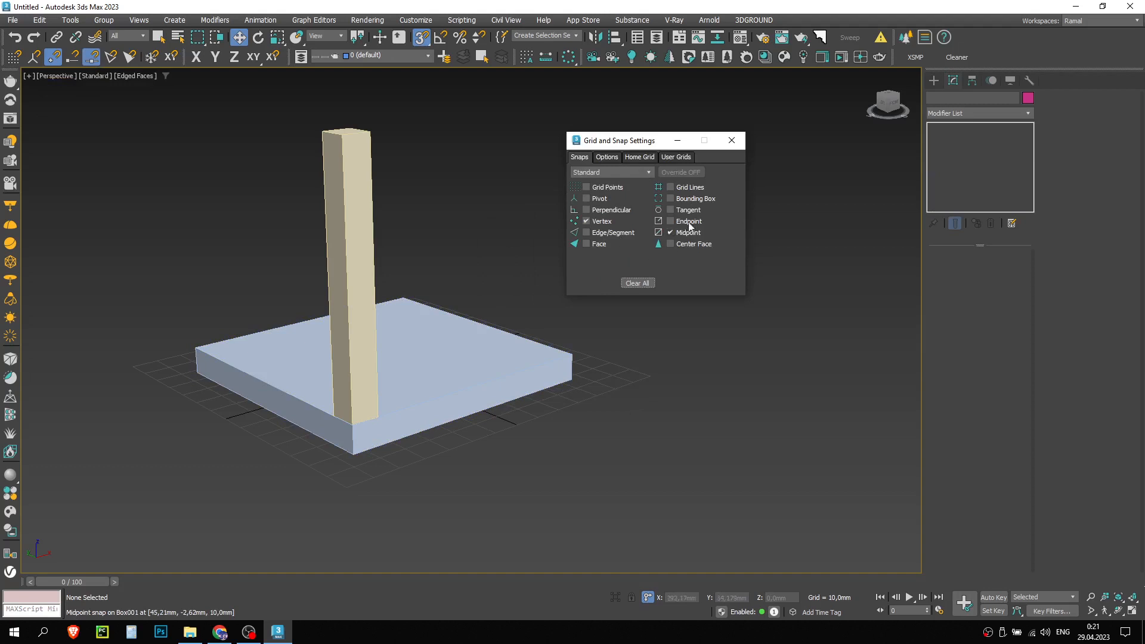
{"action": "middle_click_drag", "start_coordinate": [579, 316], "coordinate": [655, 231]}
{"action": "left_click", "coordinate": [594, 188]}
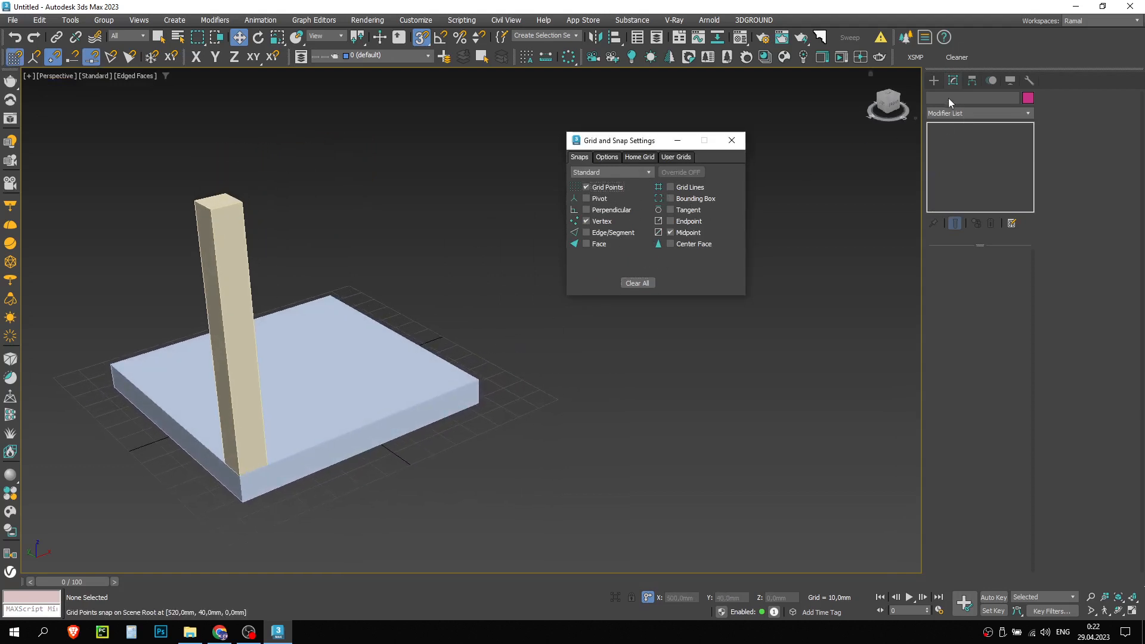
- Create a 10 × 10 × 50 mm box beside the slab's free corner, snapping its base to grid points
{"action": "left_click", "coordinate": [935, 81]}
{"action": "left_click", "coordinate": [969, 162]}
{"action": "mouse_move", "coordinate": [456, 467]}
{"action": "middle_mouse_down"}
{"action": "mouse_move", "coordinate": [392, 432]}
{"action": "mouse_move", "coordinate": [456, 533]}
{"action": "middle_mouse_up"}
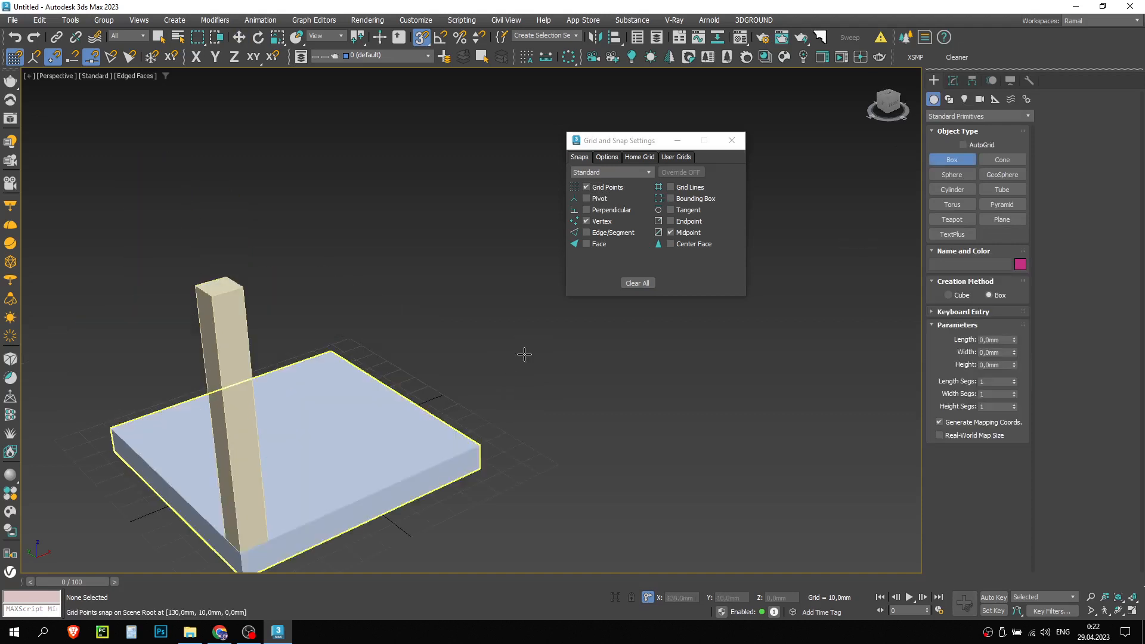
{"action": "middle_click_drag", "start_coordinate": [548, 446], "coordinate": [483, 355]}
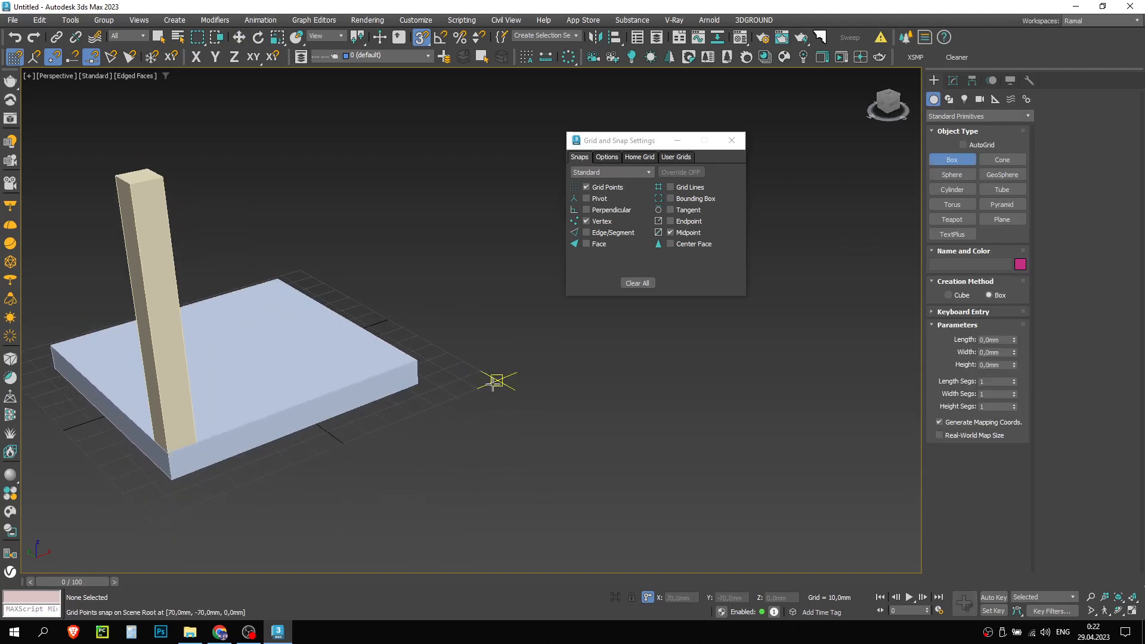
{"action": "left_click_drag", "start_coordinate": [496, 381], "coordinate": [478, 388]}
{"action": "left_click", "coordinate": [476, 246]}
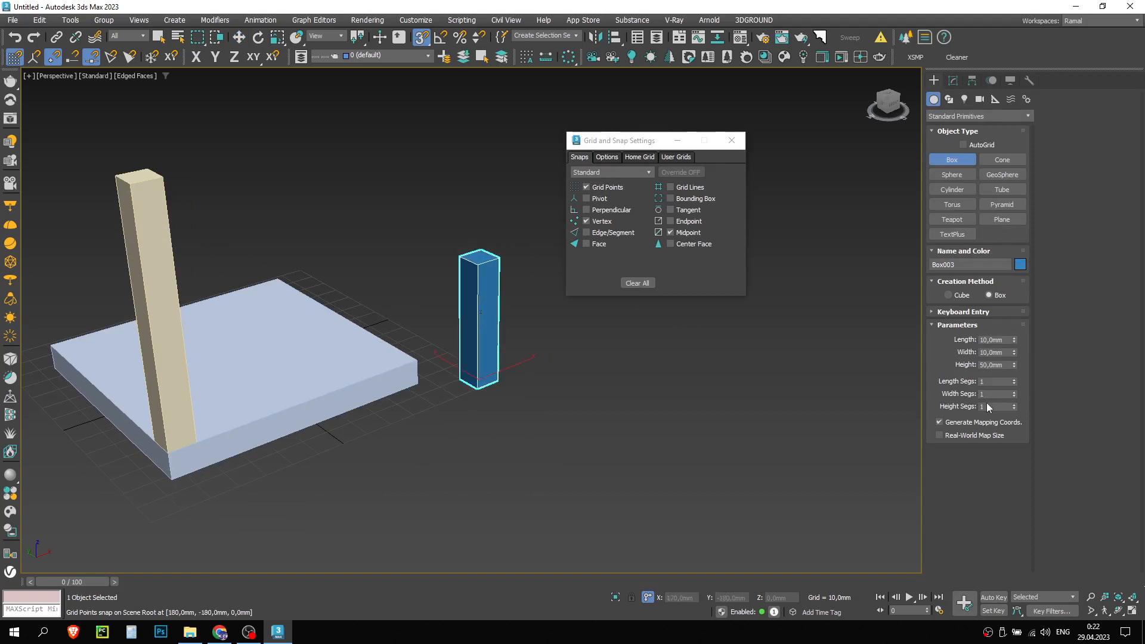
- Turn off Grid Points snapping, try drawing another box beside the slab, cancel it and clear the selection
{"action": "left_click", "coordinate": [602, 189]}
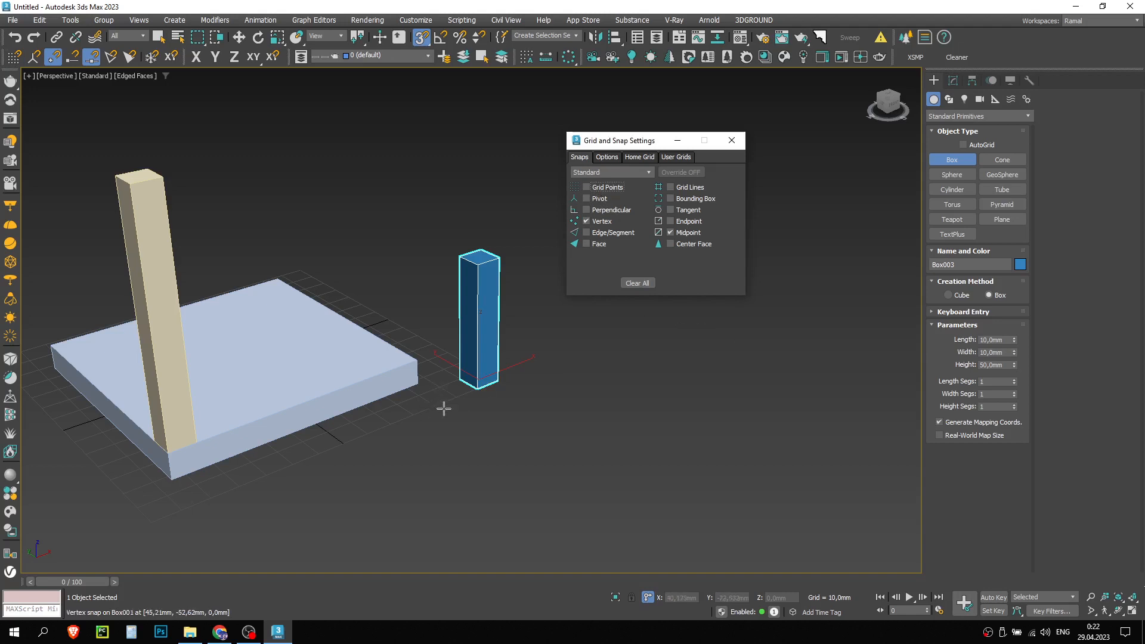
{"action": "left_click_drag", "start_coordinate": [449, 402], "coordinate": [463, 427]}
{"action": "right_click", "coordinate": [509, 412]}
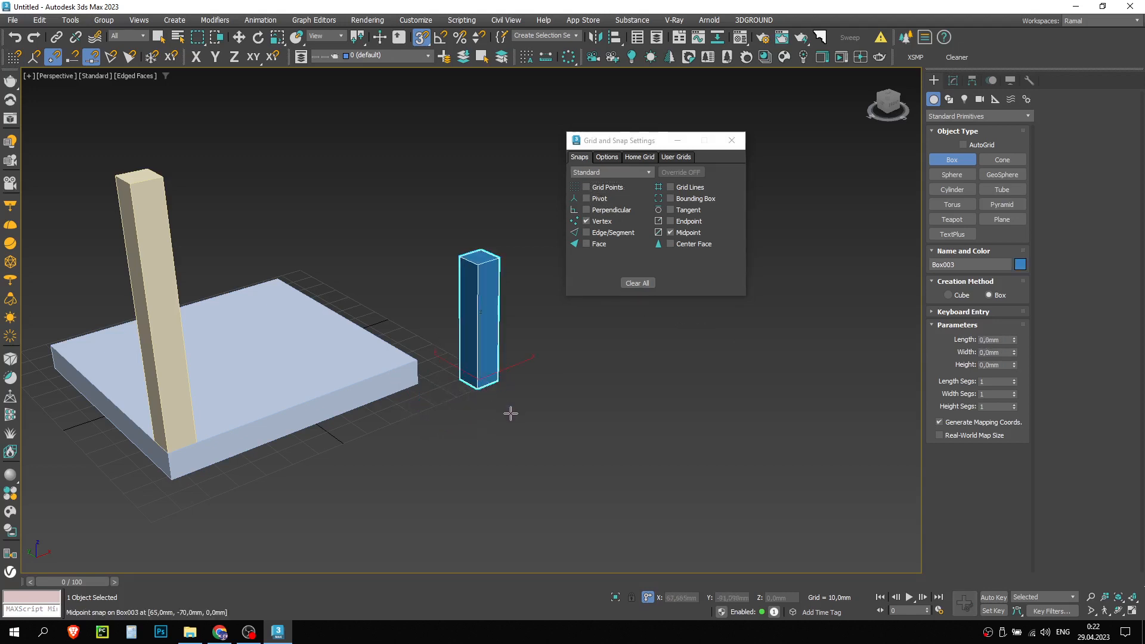
{"action": "right_click", "coordinate": [586, 317]}
{"action": "left_click", "coordinate": [561, 329]}
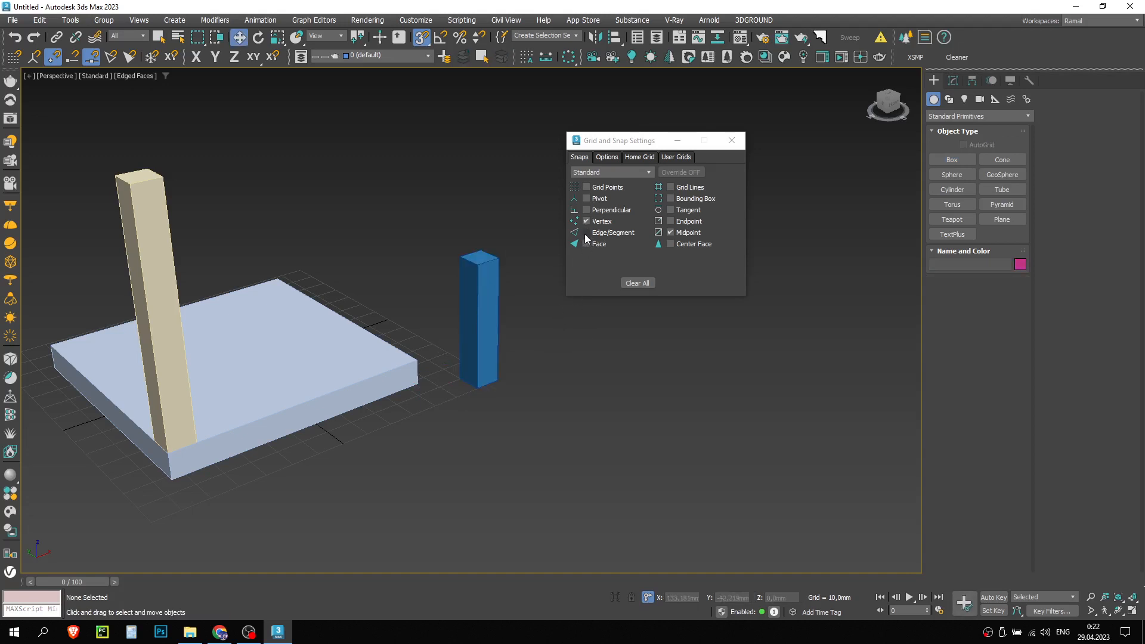
- Enable Face snapping, try it over the slab's top face with the Box tool, and disable it again
{"action": "left_click", "coordinate": [587, 244]}
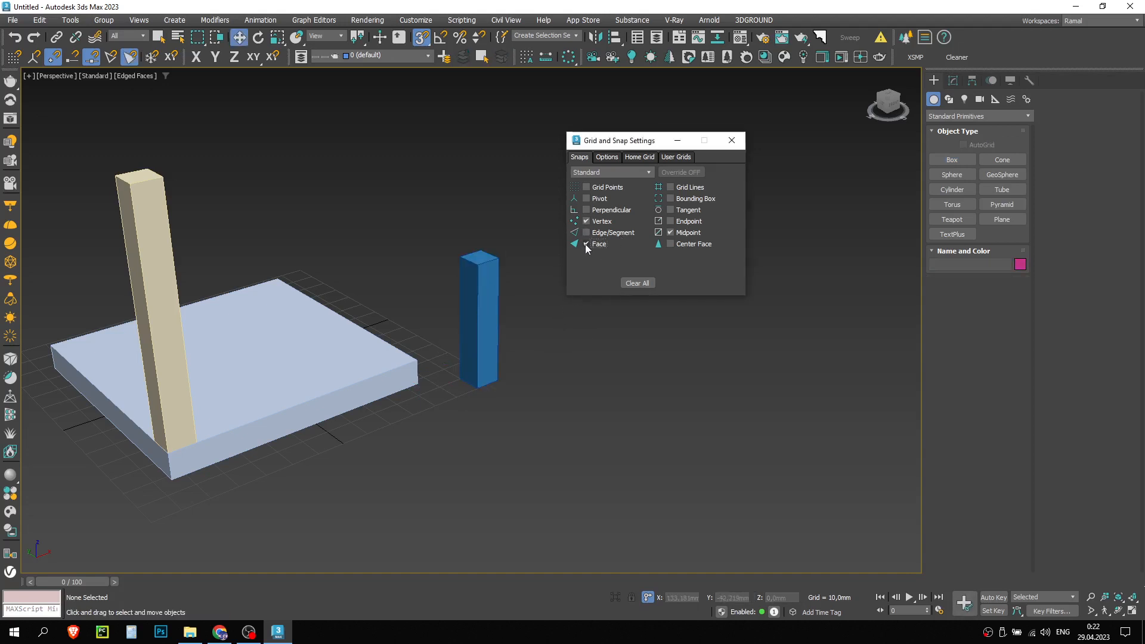
{"action": "left_click", "coordinate": [952, 162]}
{"action": "middle_click_drag", "start_coordinate": [477, 327], "coordinate": [528, 368]}
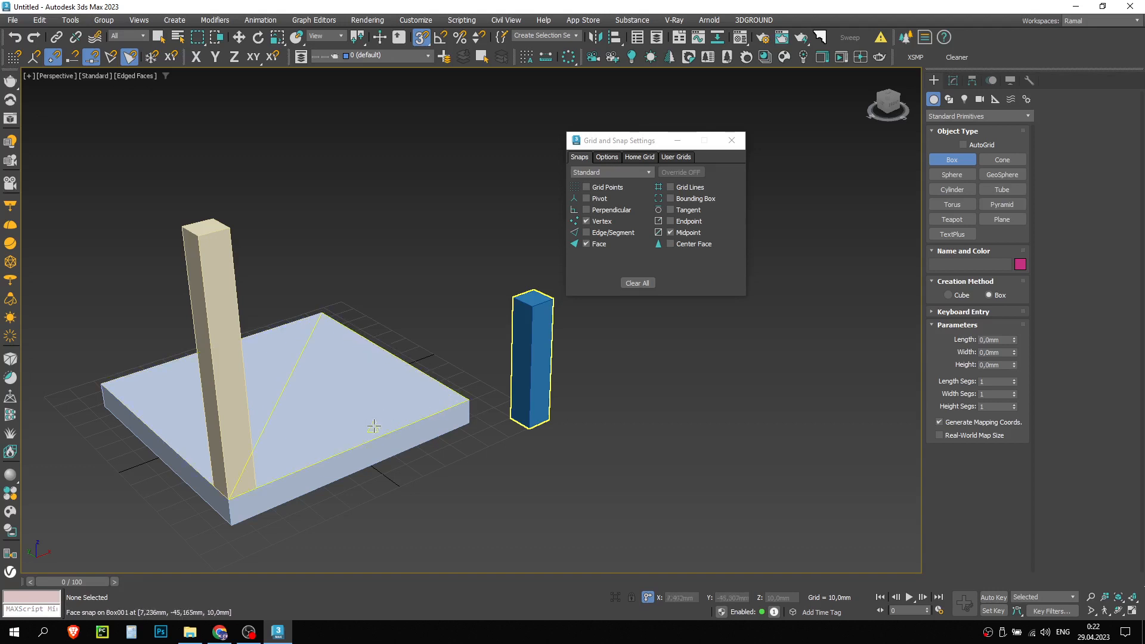
{"action": "left_click", "coordinate": [588, 245]}
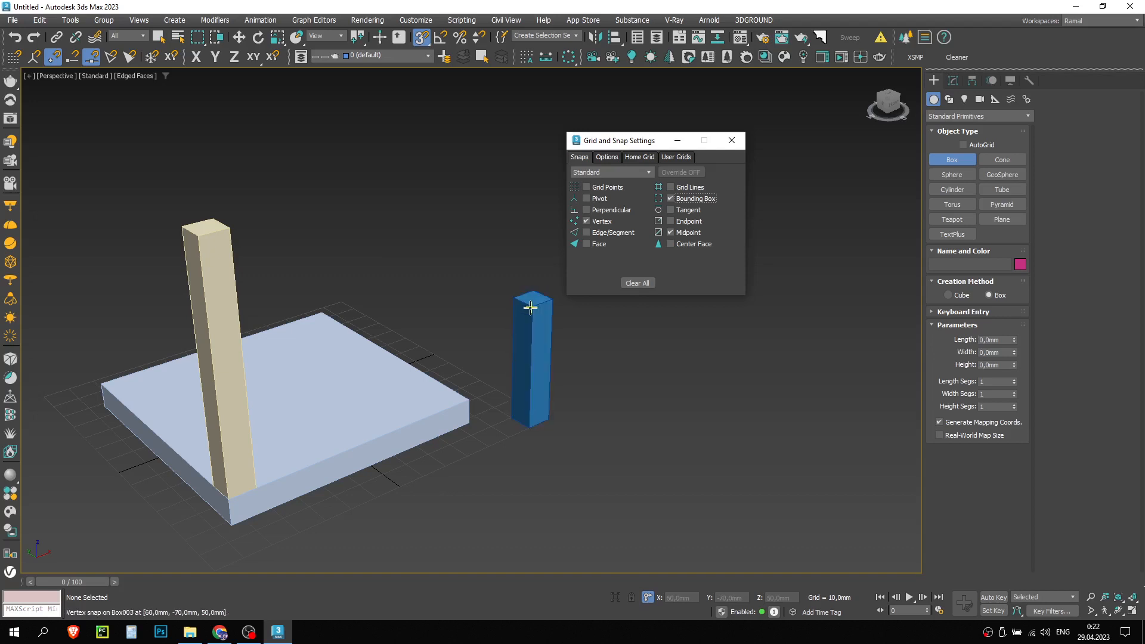
- Try Bounding Box snapping without Midpoint, restore Vertex and Midpoint as the only active snaps, and close the snap settings
{"action": "left_click", "coordinate": [687, 234]}
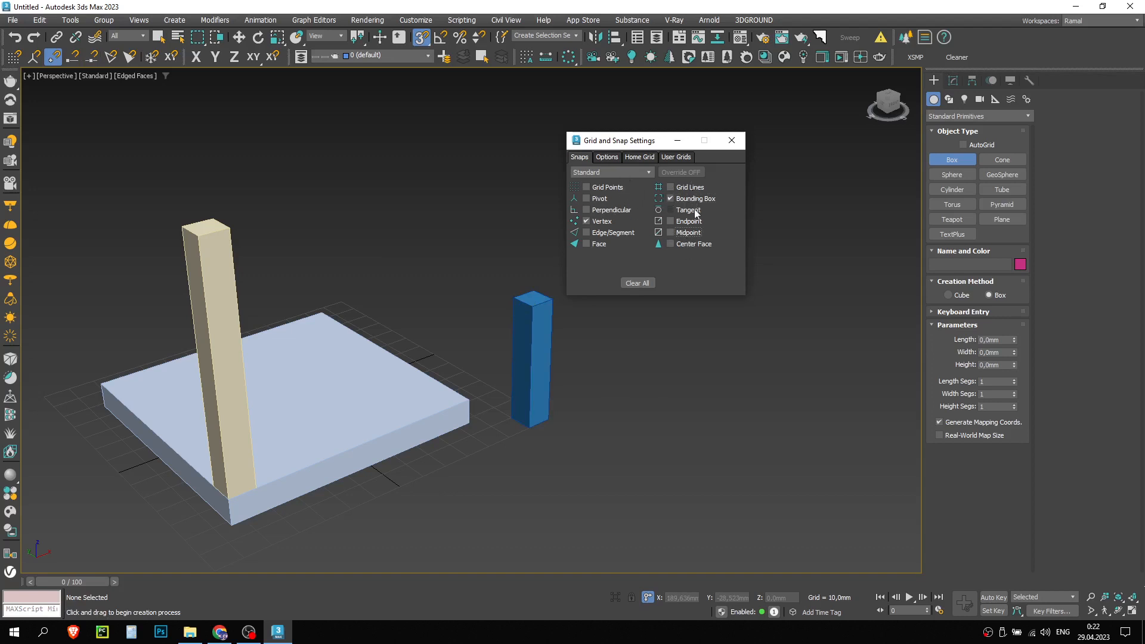
{"action": "key", "text": "w"}
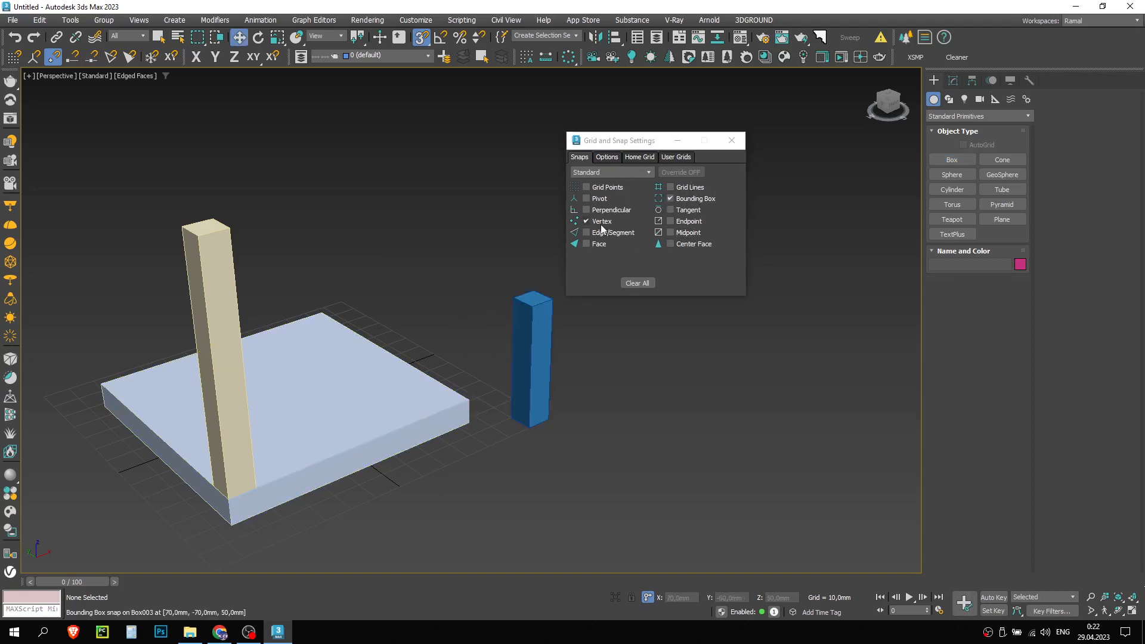
{"action": "left_click", "coordinate": [684, 201]}
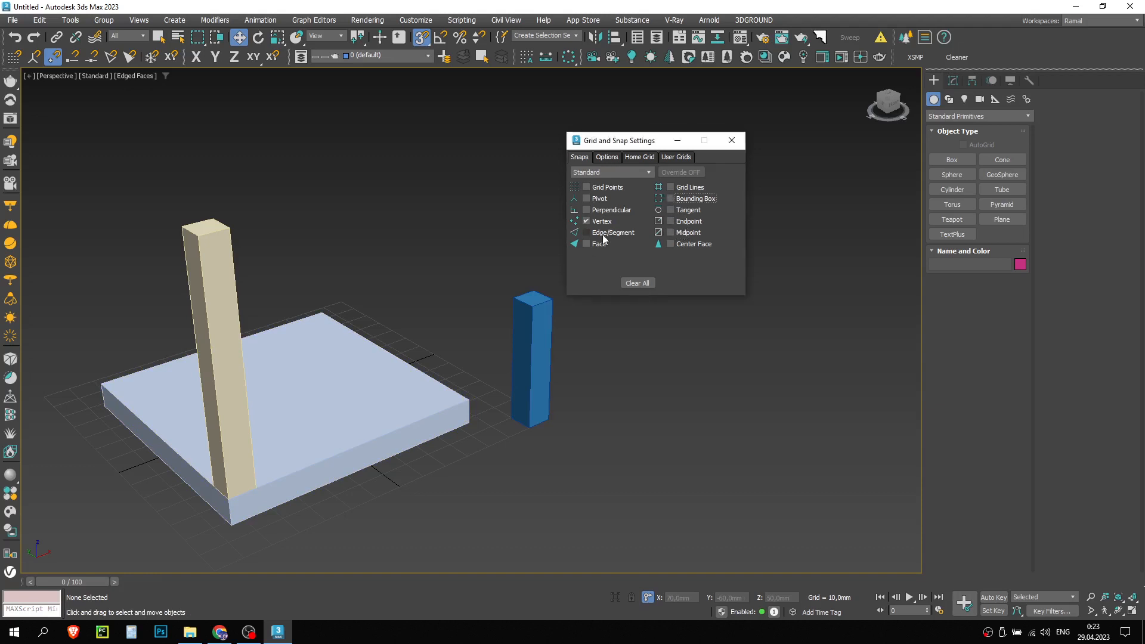
{"action": "left_click", "coordinate": [692, 235]}
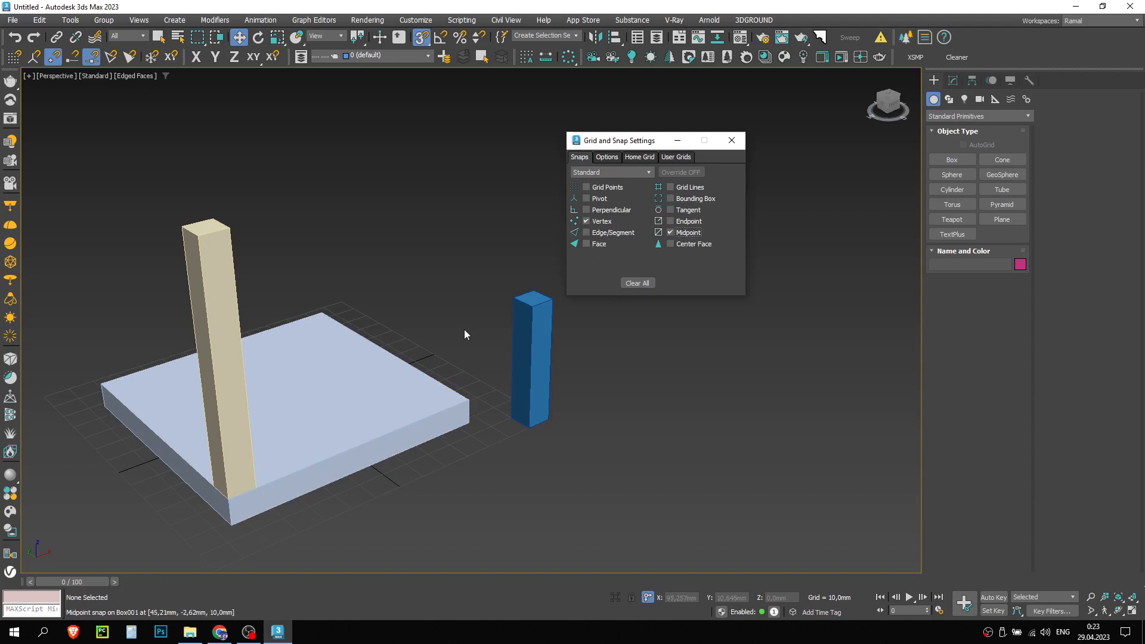
{"action": "left_click", "coordinate": [733, 140]}
- Try Edge/Segment snapping, test-move the slab with Face snapping, undo the move and deselect the slab
{"action": "left_click", "coordinate": [110, 57]}
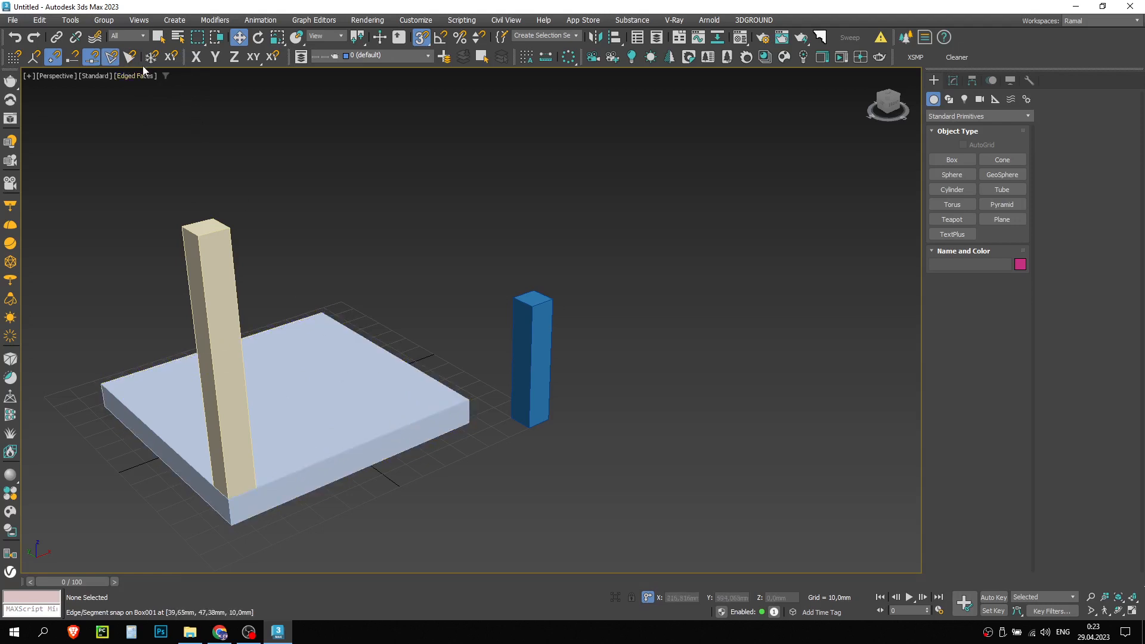
{"action": "left_click", "coordinate": [113, 56]}
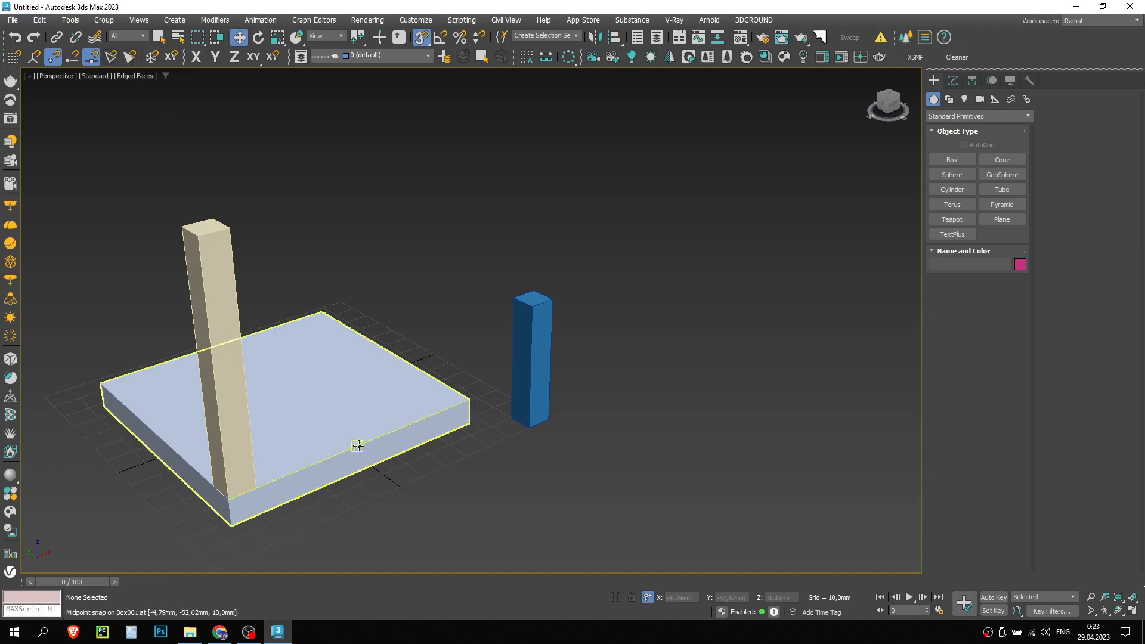
{"action": "left_click", "coordinate": [131, 57]}
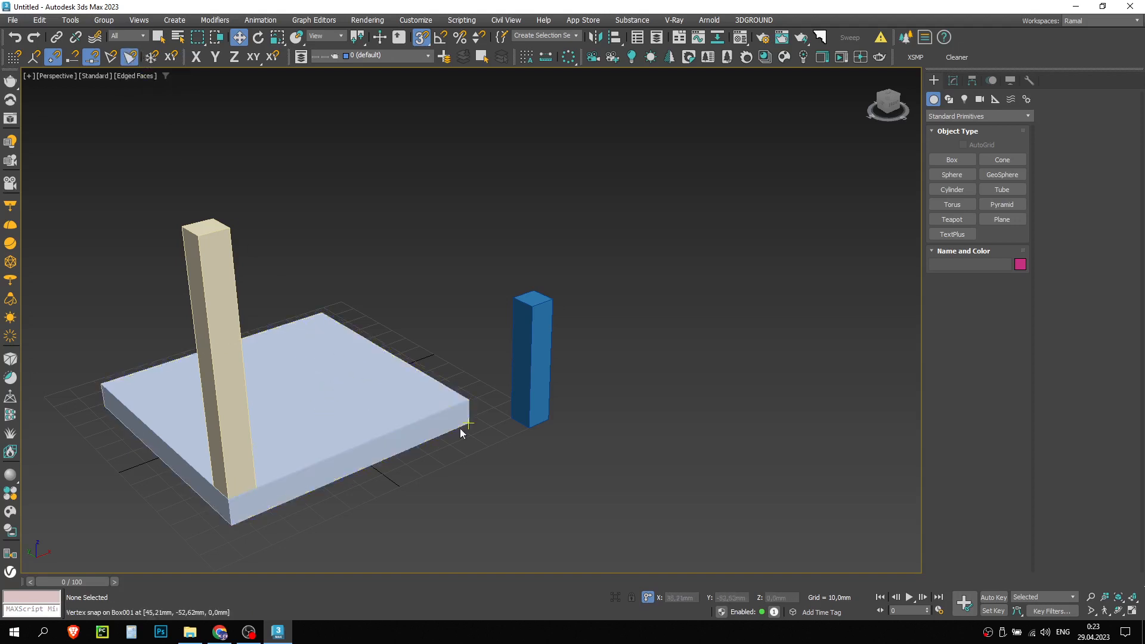
{"action": "mouse_move", "coordinate": [455, 425]}
{"action": "left_mouse_down"}
{"action": "mouse_move", "coordinate": [472, 423]}
{"action": "mouse_move", "coordinate": [451, 430]}
{"action": "left_mouse_up"}
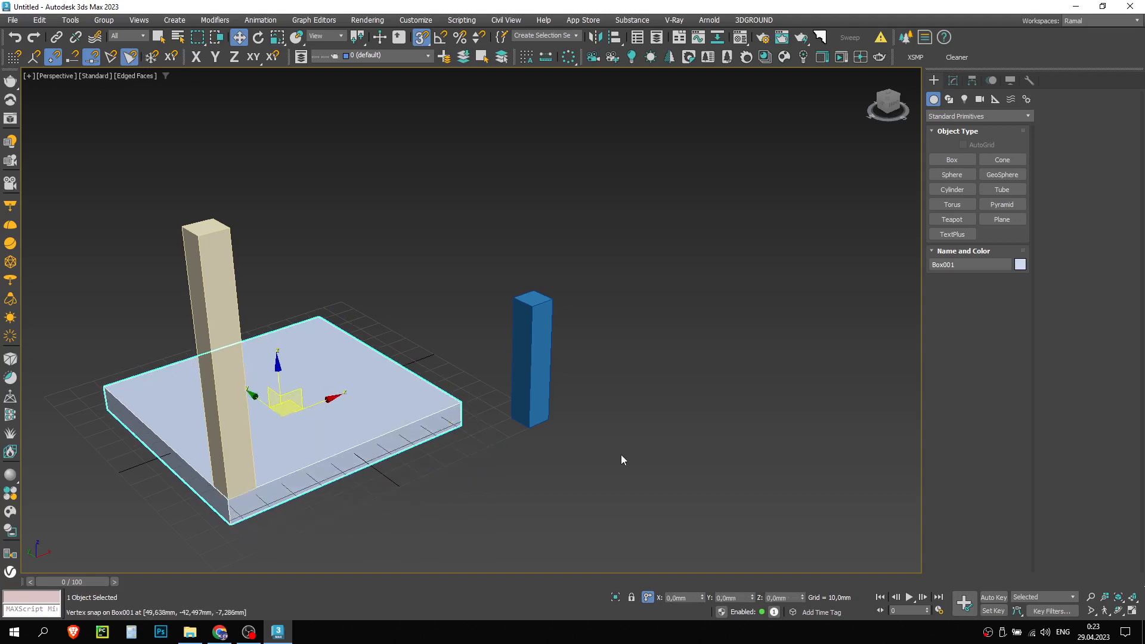
{"action": "key", "text": "ctrl+z"}
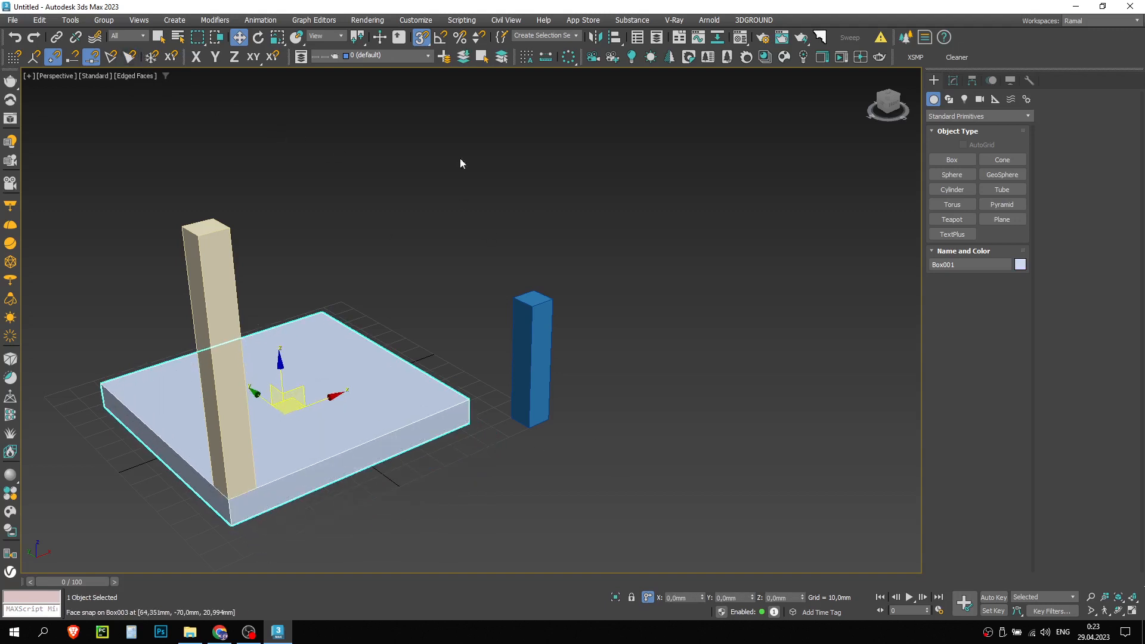
{"action": "left_click", "coordinate": [496, 234]}
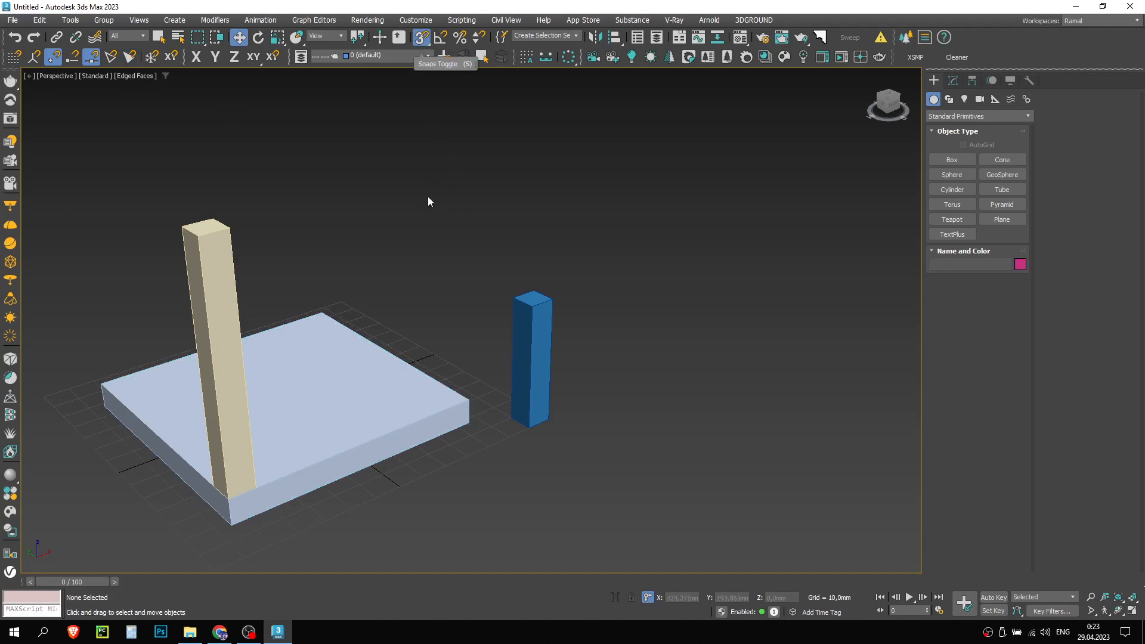
- Move the short blue box by its bottom outer vertex onto the slab's top corner along the front edge from the tall post
{"action": "scroll", "coordinate": [424, 221], "scroll_direction": "down", "scroll_amount": 3}
{"action": "left_click", "coordinate": [490, 334]}
{"action": "scroll", "coordinate": [499, 349], "scroll_direction": "up", "scroll_amount": 4}
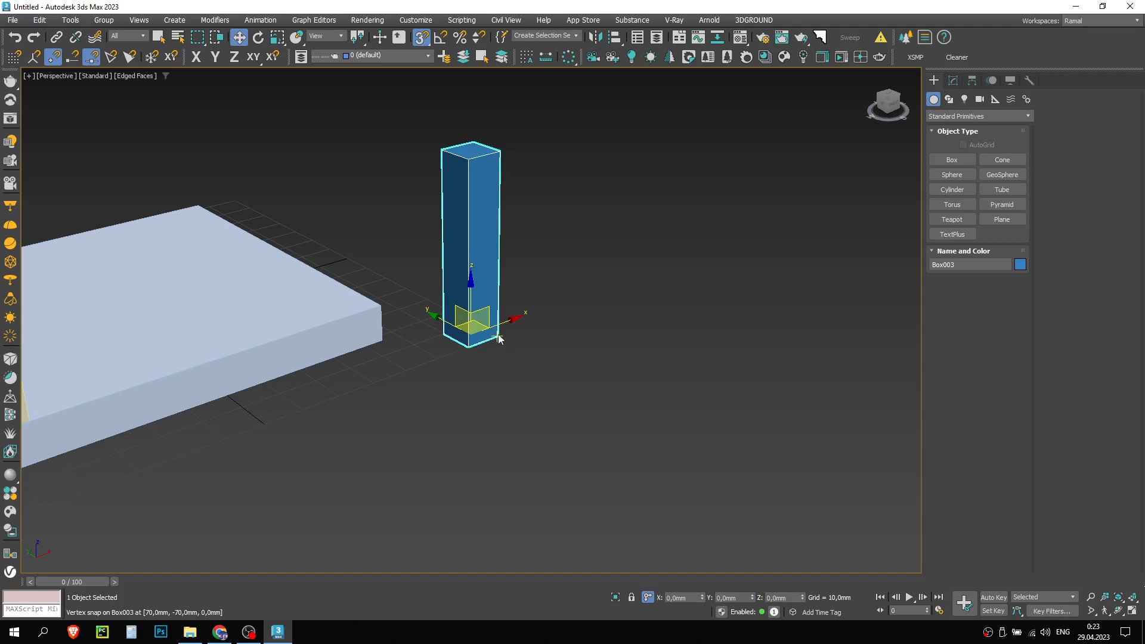
{"action": "left_click_drag", "start_coordinate": [499, 336], "coordinate": [383, 307]}
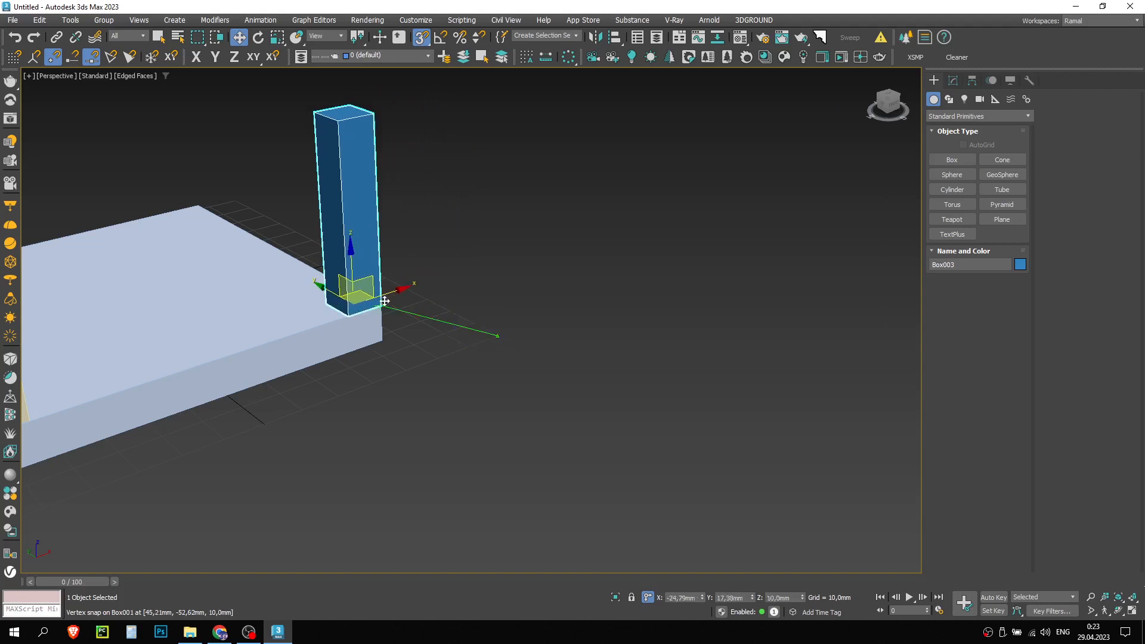
{"action": "scroll", "coordinate": [553, 303], "scroll_direction": "down", "scroll_amount": 5}
{"action": "scroll", "coordinate": [506, 304], "scroll_direction": "up", "scroll_amount": 3}
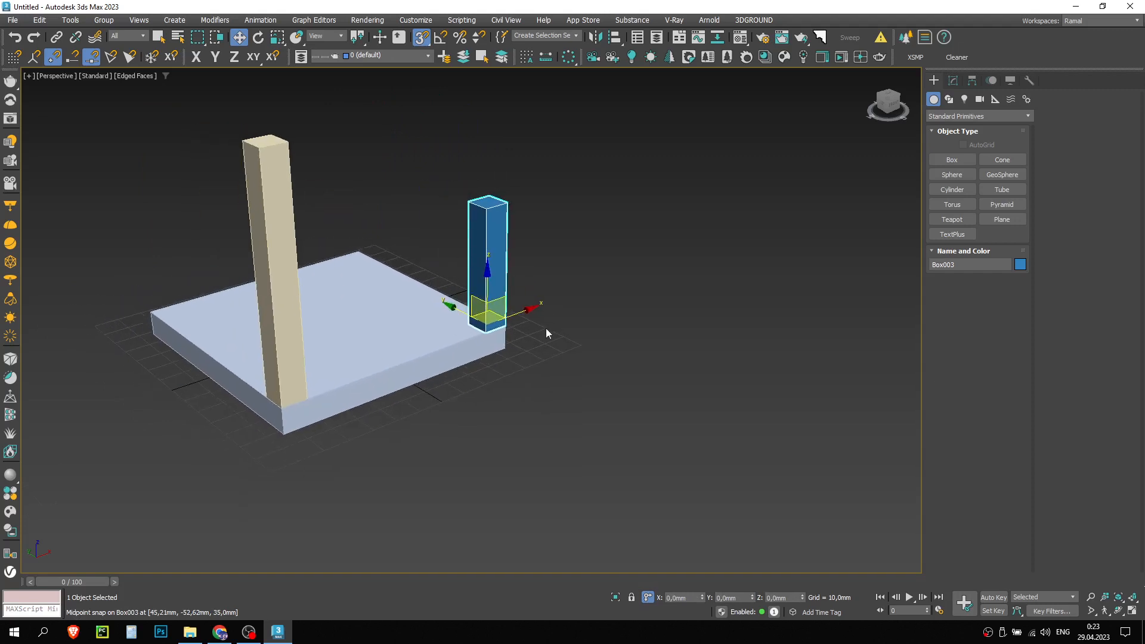
- Move the short blue box off the slab into the empty space beside it
{"action": "left_click", "coordinate": [525, 315]}
{"action": "left_click_drag", "start_coordinate": [504, 325], "coordinate": [634, 346]}
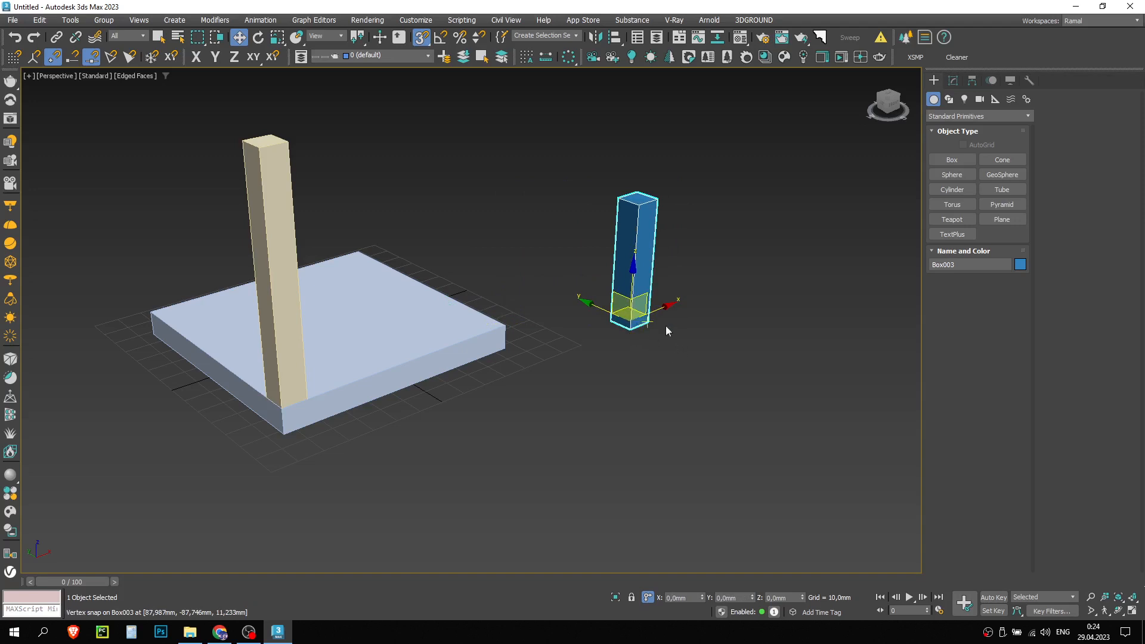
{"action": "right_click", "coordinate": [680, 355]}
{"action": "middle_click_drag", "start_coordinate": [651, 341], "coordinate": [647, 333]}
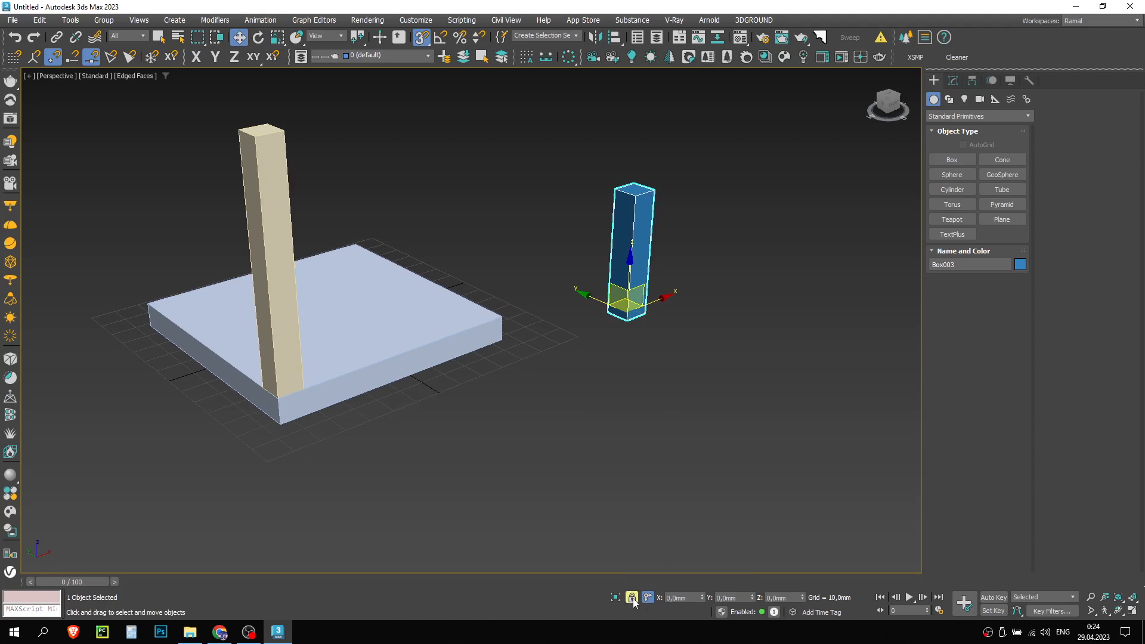
- Lock the selection on the short blue box
{"action": "key", "text": "space"}
{"action": "middle_click_drag", "start_coordinate": [689, 477], "coordinate": [660, 384]}
{"action": "key", "text": "space"}
{"action": "left_click", "coordinate": [585, 402]}
{"action": "left_click", "coordinate": [618, 256]}
{"action": "key", "text": "space"}
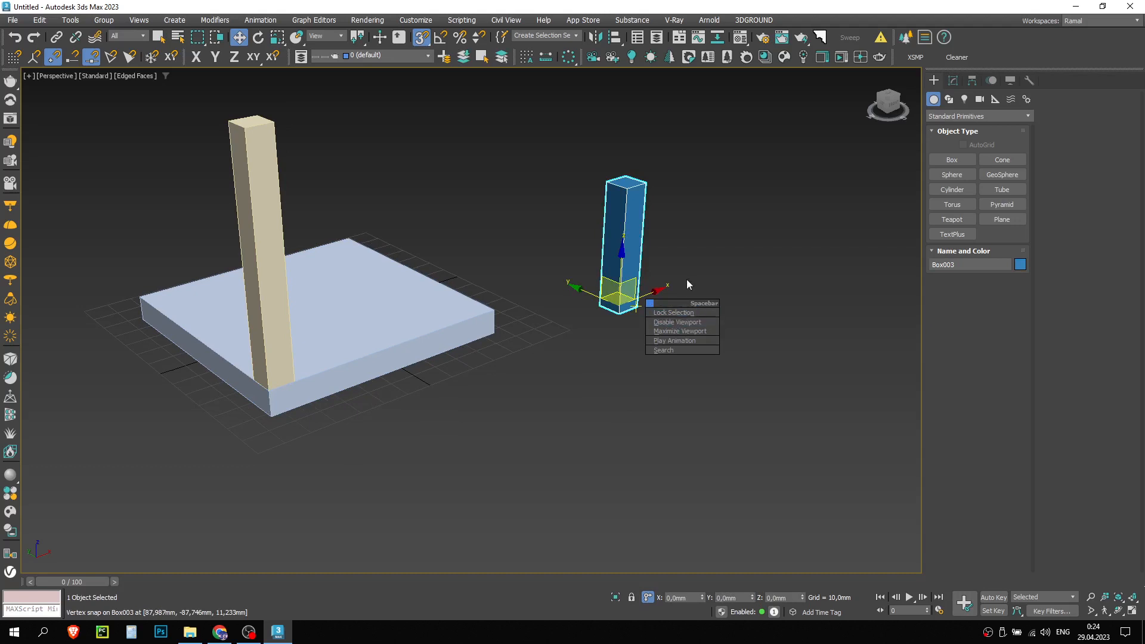
{"action": "middle_click_drag", "start_coordinate": [686, 279], "coordinate": [608, 330]}
{"action": "key", "text": "space"}
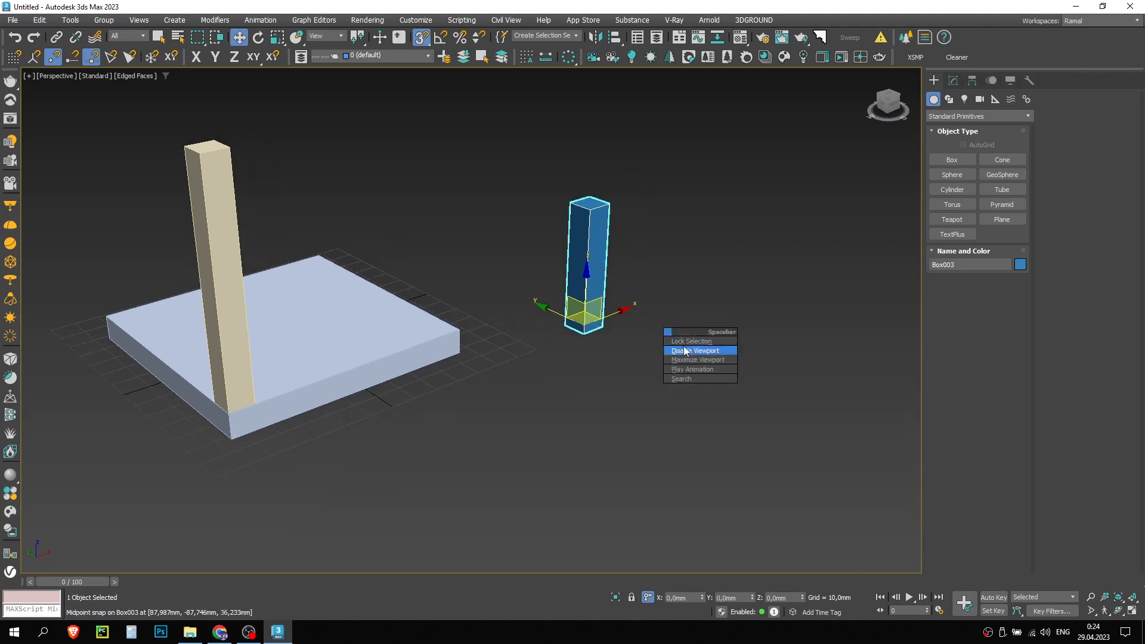
{"action": "left_click", "coordinate": [702, 318]}
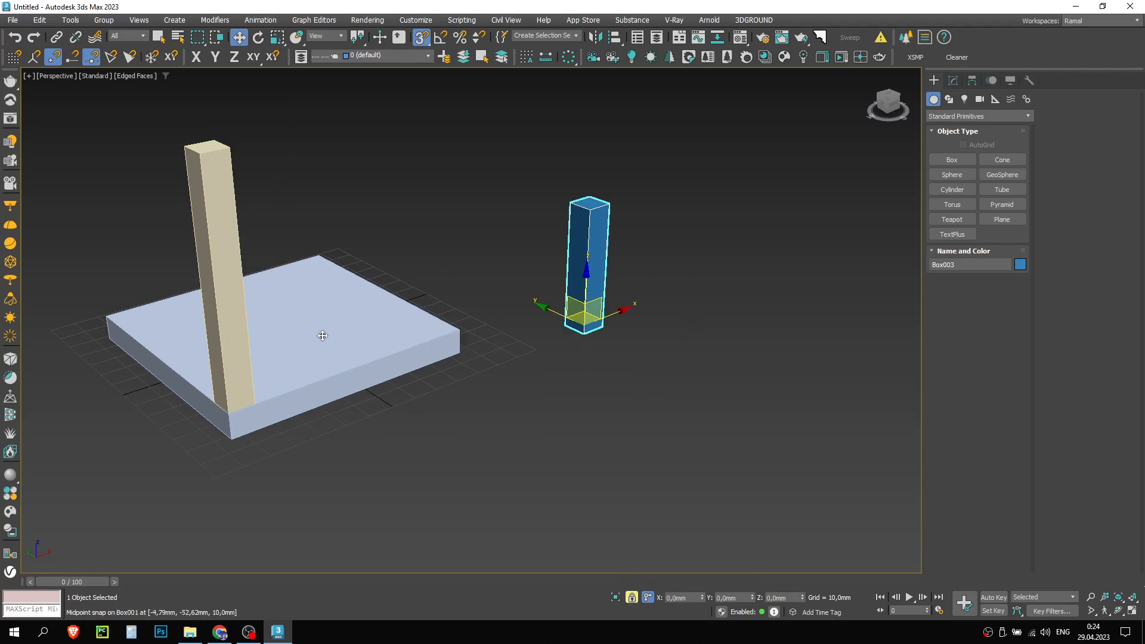
- Try moving the locked blue box from a point on the slab, undo the move and unlock the selection
{"action": "left_click_drag", "start_coordinate": [318, 338], "coordinate": [333, 342]}
{"action": "key", "text": "ctrl+z"}
{"action": "right_click", "coordinate": [588, 351]}
{"action": "left_click", "coordinate": [613, 360]}
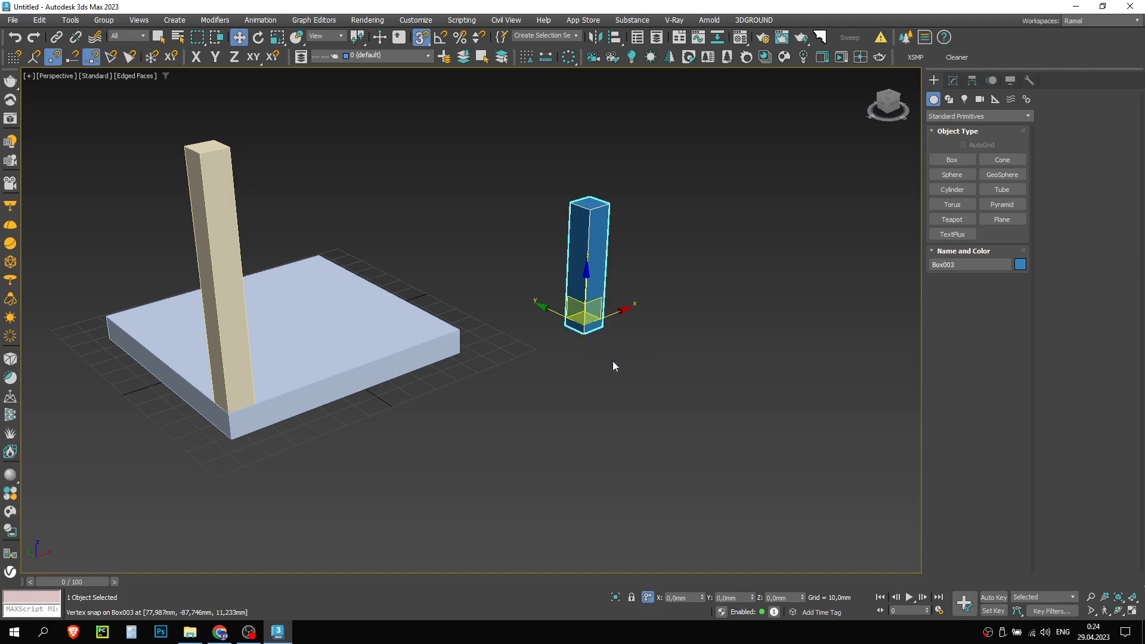
- Turn the selection lock back on for the short blue box
{"action": "right_click", "coordinate": [654, 365]}
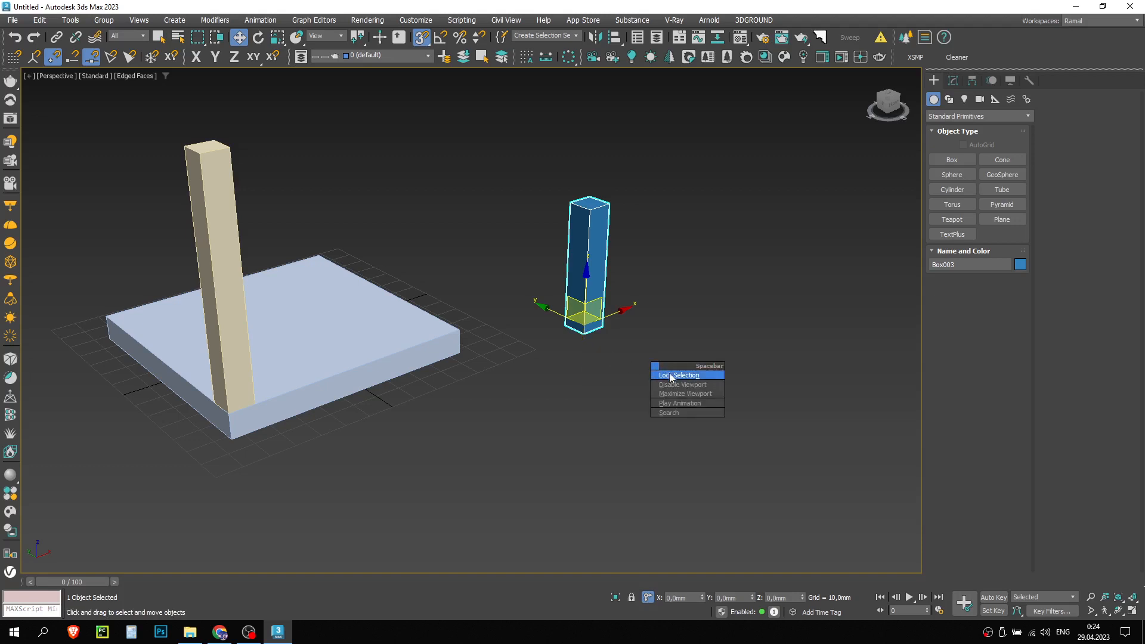
{"action": "left_click", "coordinate": [667, 375]}
{"action": "right_click", "coordinate": [669, 373]}
{"action": "left_click", "coordinate": [682, 383]}
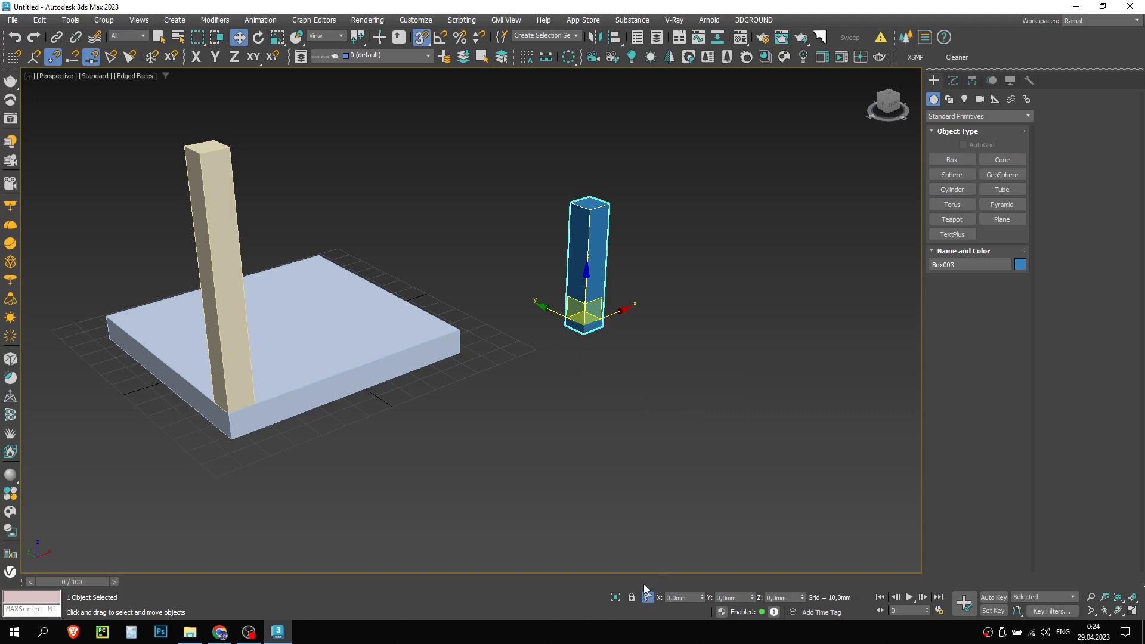
{"action": "left_click", "coordinate": [632, 598]}
- Move the locked blue box by its bottom outer vertex so it sits flush on the slab's free front top corner
{"action": "middle_click_drag", "start_coordinate": [558, 358], "coordinate": [645, 373]}
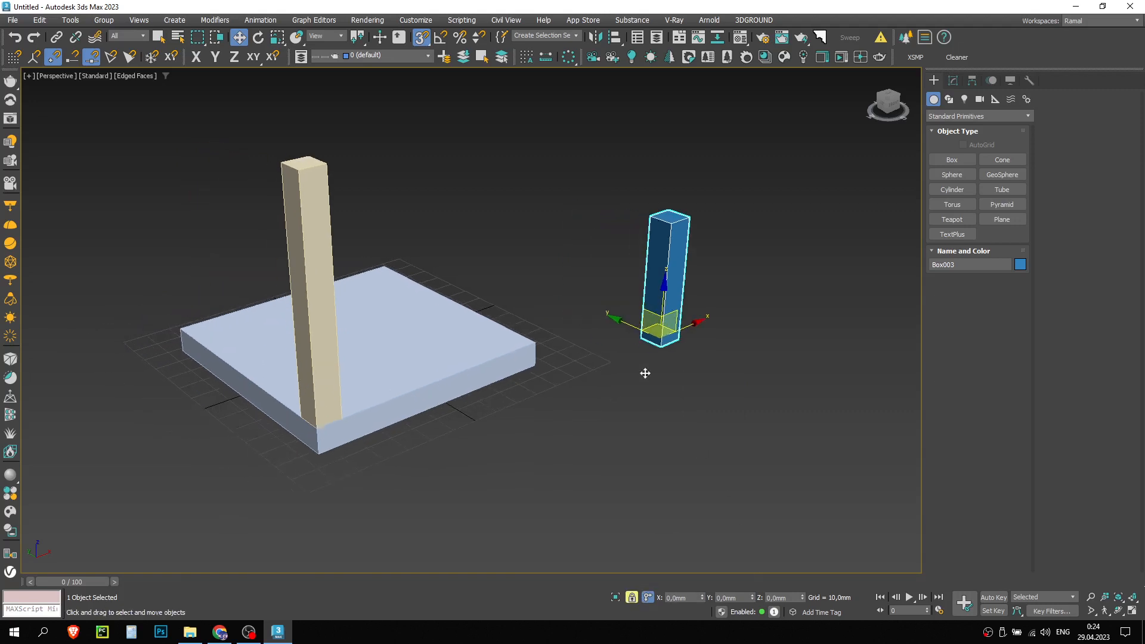
{"action": "mouse_move", "coordinate": [683, 340]}
{"action": "left_mouse_down"}
{"action": "mouse_move", "coordinate": [385, 254]}
{"action": "mouse_move", "coordinate": [371, 264]}
{"action": "mouse_move", "coordinate": [536, 345]}
{"action": "left_mouse_up"}
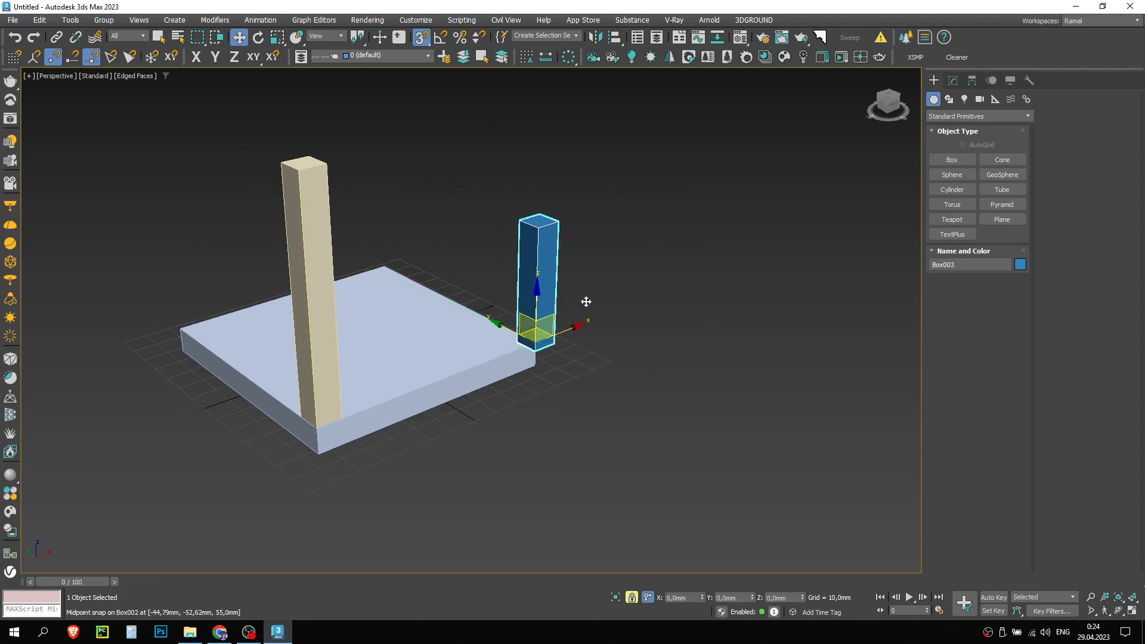
{"action": "left_click_drag", "start_coordinate": [564, 347], "coordinate": [540, 339]}
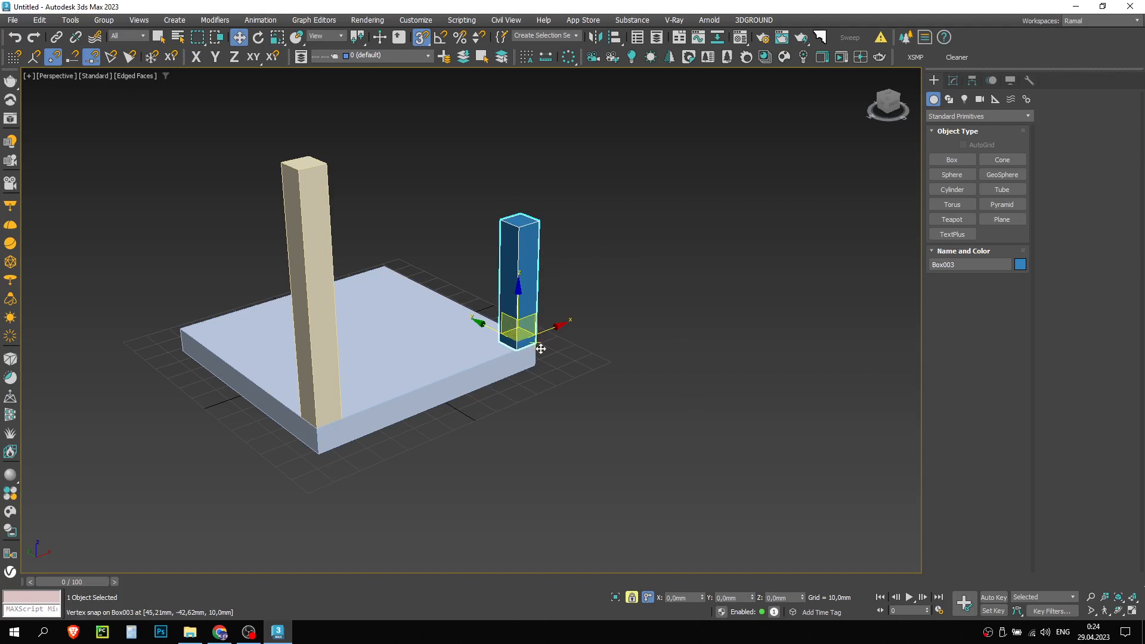
- Release the selection lock and select the tall beige post
{"action": "left_click", "coordinate": [643, 375]}
{"action": "left_click", "coordinate": [485, 358]}
{"action": "left_click", "coordinate": [308, 290]}
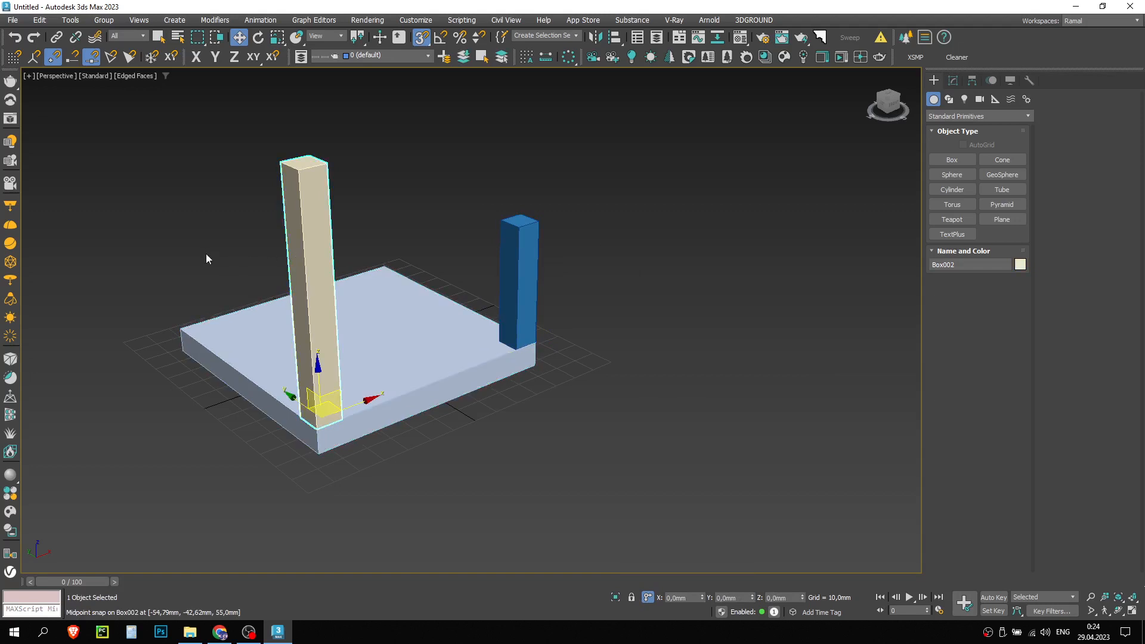
{"action": "left_click", "coordinate": [206, 258]}
{"action": "middle_click_drag", "start_coordinate": [627, 238], "coordinate": [680, 291]}
{"action": "left_click", "coordinate": [368, 299]}
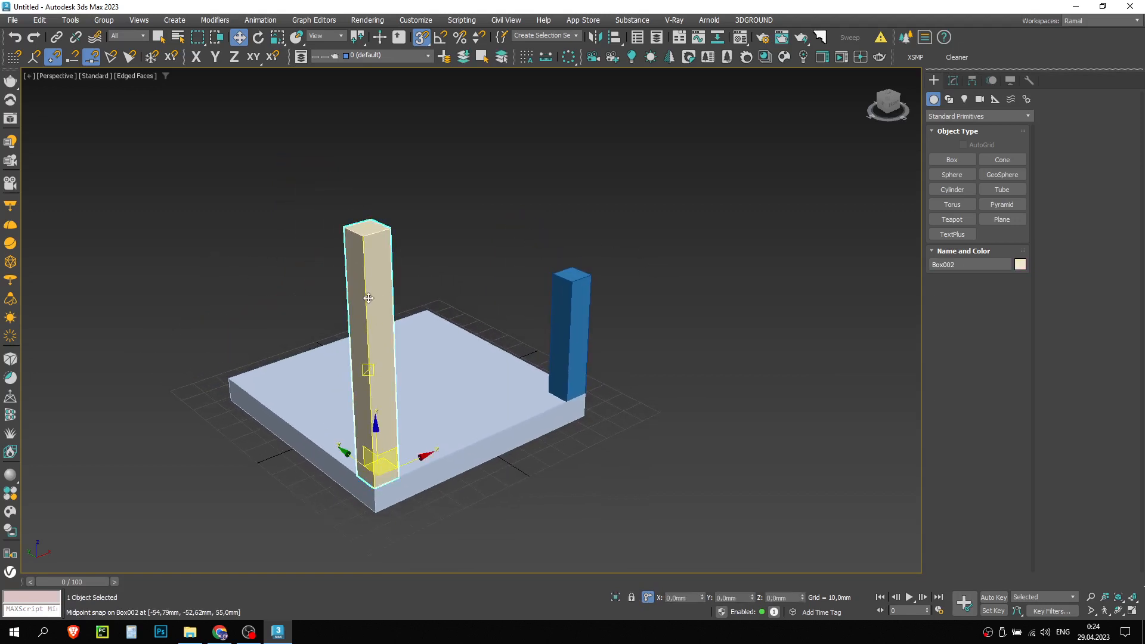
- Delete the short blue box from the slab's front corner
{"action": "left_click", "coordinate": [954, 80]}
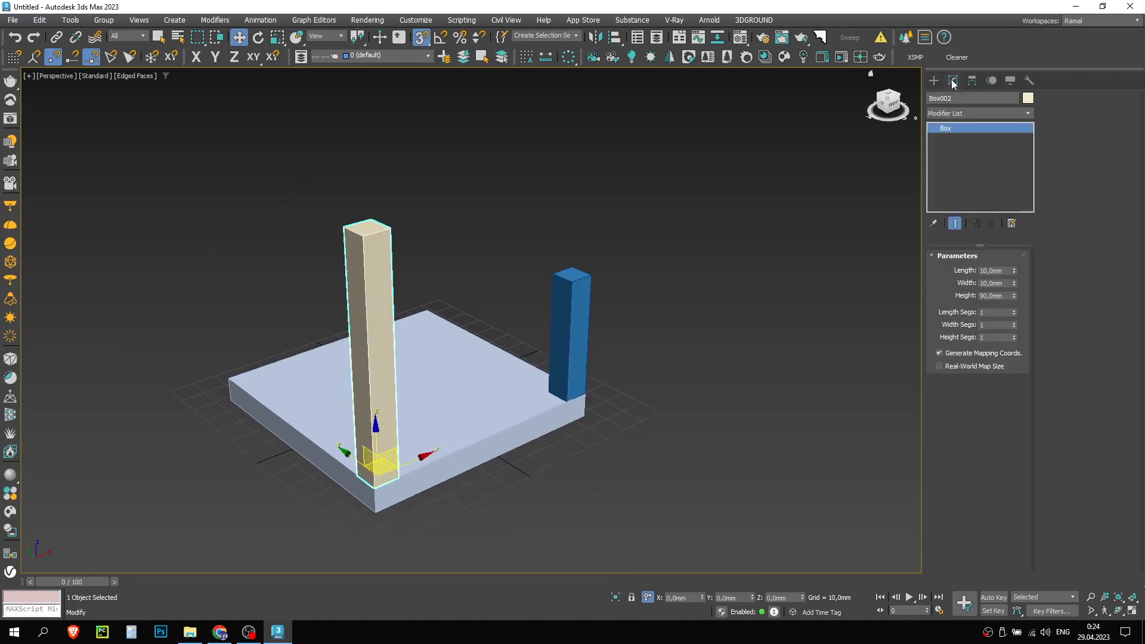
{"action": "left_click", "coordinate": [563, 307]}
{"action": "key", "text": "Delete"}
- Lock the beige post's selection and clone it as a Copy, snapping its bottom outer vertex to the slab's free front corner
{"action": "left_click", "coordinate": [379, 310]}
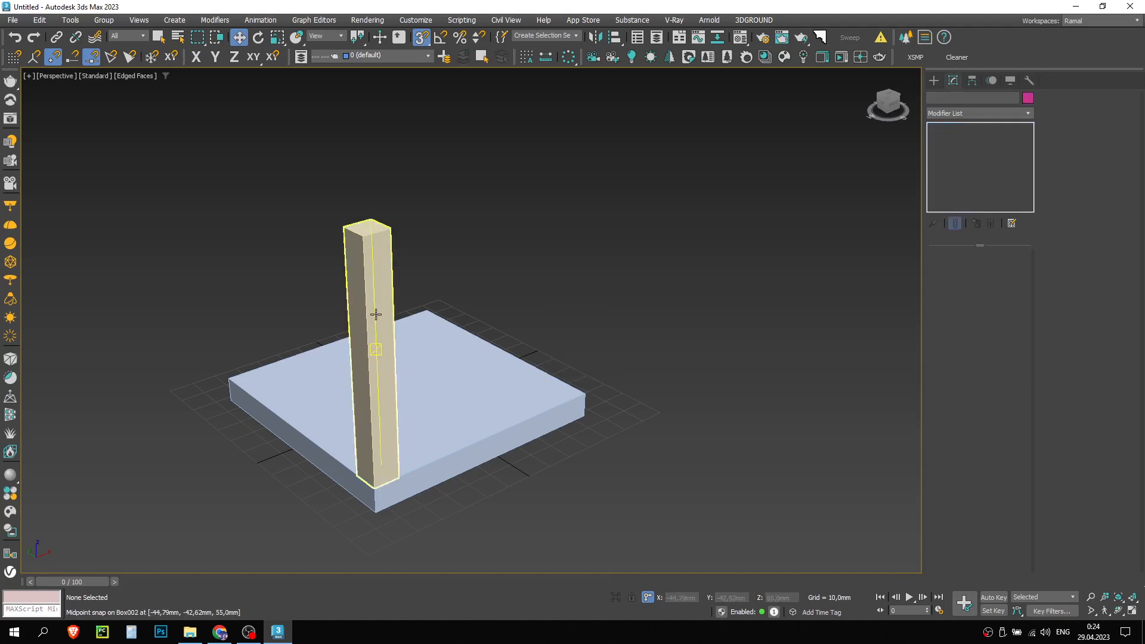
{"action": "right_click", "coordinate": [418, 486]}
{"action": "left_click", "coordinate": [442, 499]}
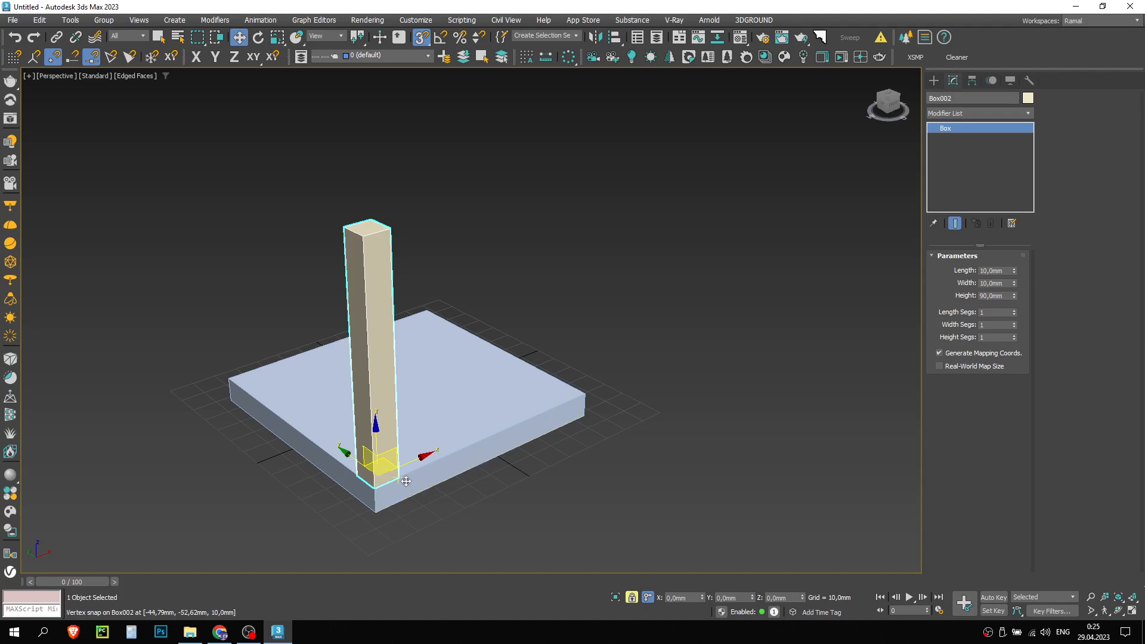
{"action": "mouse_move", "coordinate": [404, 481]}
{"action": "left_mouse_down", "text": "shift"}
{"action": "mouse_move", "coordinate": [489, 411]}
{"action": "mouse_move", "coordinate": [586, 395]}
{"action": "left_mouse_up", "text": "shift"}
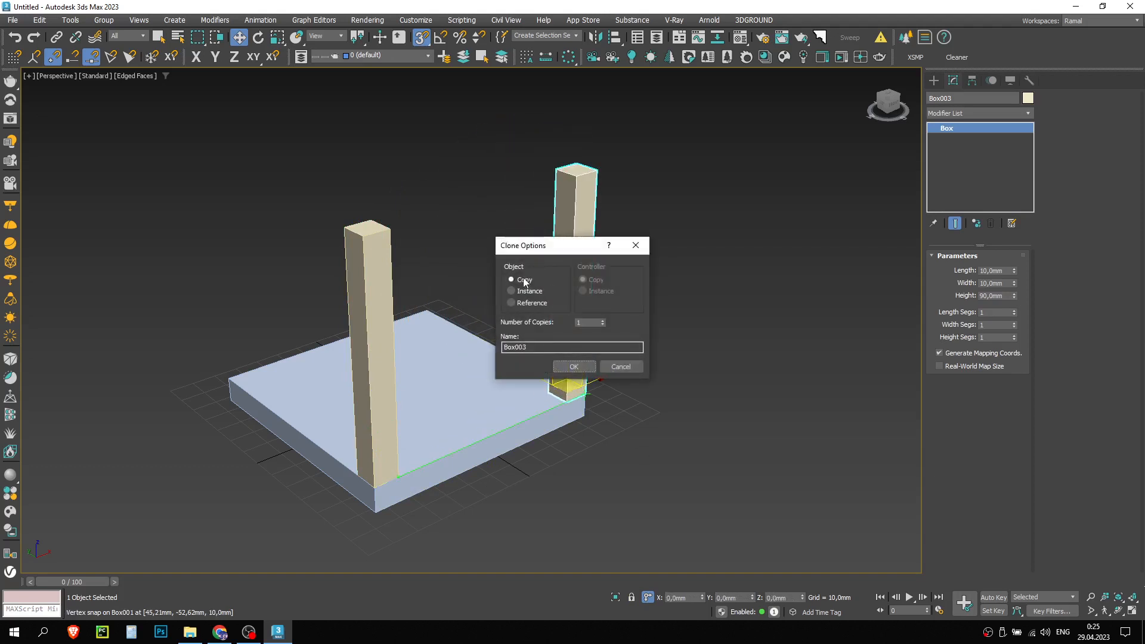
{"action": "left_click", "coordinate": [574, 367]}
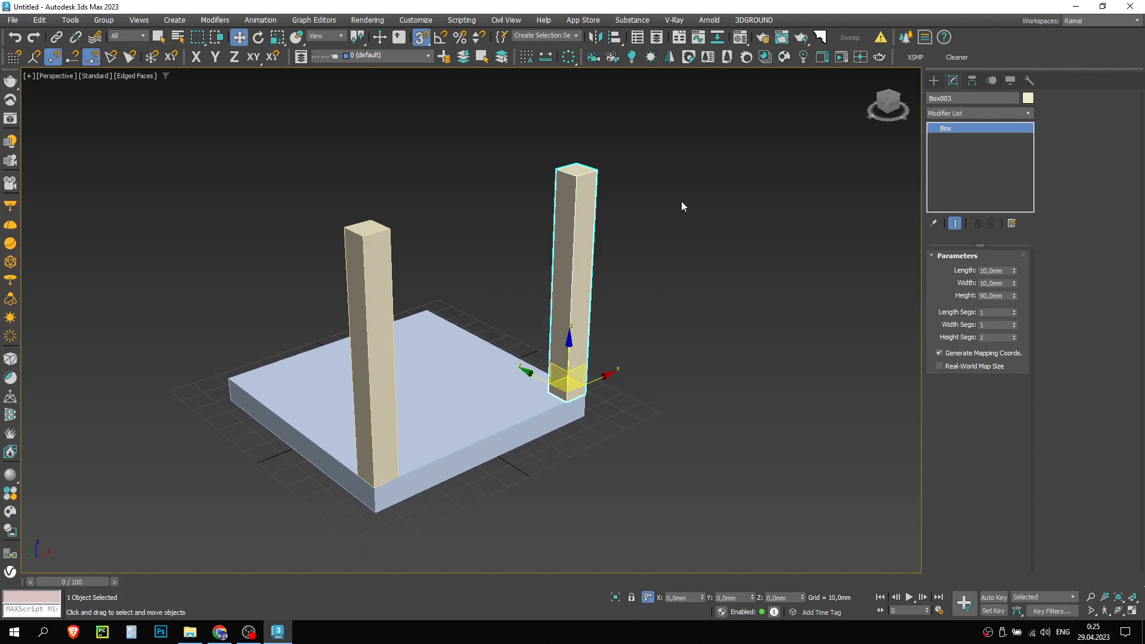
- Select both posts along the slab's front edge and lock the selection
{"action": "left_click", "coordinate": [361, 240], "text": "ctrl"}
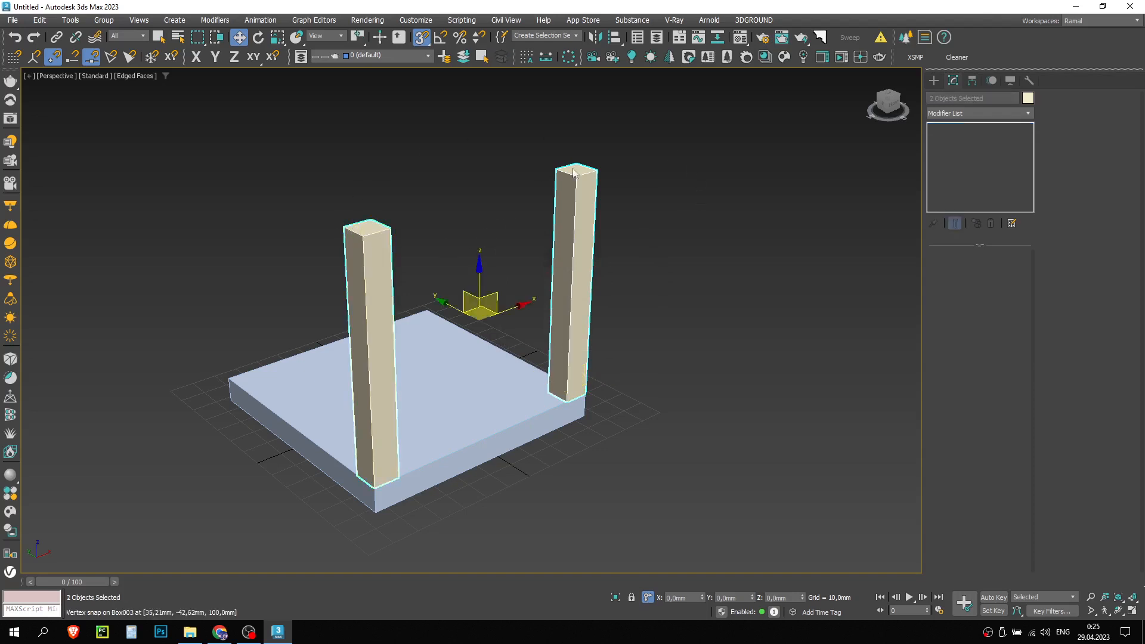
{"action": "left_click", "coordinate": [604, 170]}
{"action": "left_click", "coordinate": [600, 170]}
{"action": "left_click", "coordinate": [382, 234], "text": "ctrl"}
{"action": "right_click", "coordinate": [365, 466]}
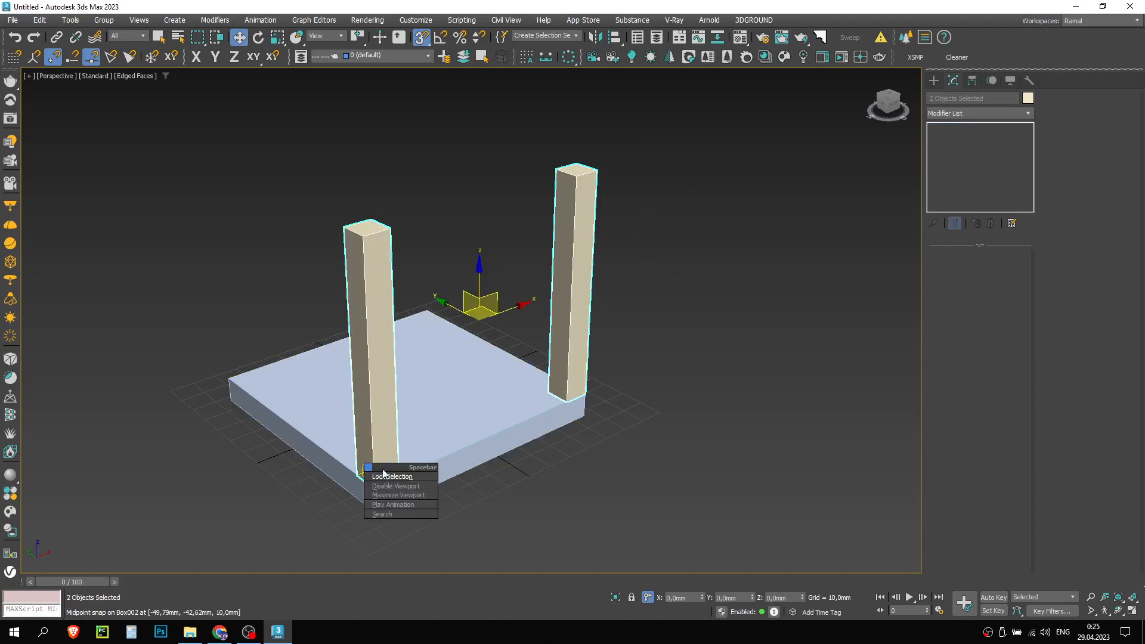
{"action": "left_click", "coordinate": [632, 598]}
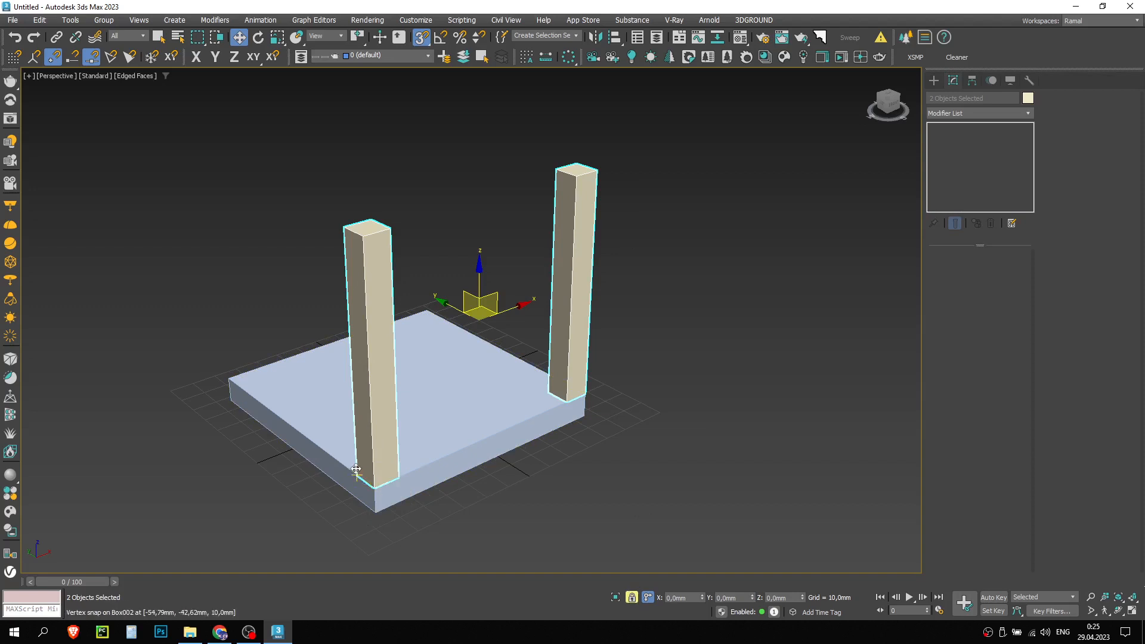
- Clone the two locked posts as Copy from a bottom outer vertex onto the slab's two rear corners, and deselect them
{"action": "mouse_move", "coordinate": [353, 472]}
{"action": "left_mouse_down"}
{"action": "mouse_move", "coordinate": [358, 401]}
{"action": "mouse_move", "coordinate": [280, 288]}
{"action": "mouse_move", "coordinate": [239, 368]}
{"action": "mouse_move", "coordinate": [328, 374]}
{"action": "mouse_move", "coordinate": [361, 474]}
{"action": "left_mouse_up"}
{"action": "mouse_move", "coordinate": [355, 474]}
{"action": "left_mouse_down", "text": "shift"}
{"action": "mouse_move", "coordinate": [352, 459]}
{"action": "mouse_move", "coordinate": [279, 404]}
{"action": "mouse_move", "coordinate": [233, 394]}
{"action": "mouse_move", "coordinate": [234, 382]}
{"action": "left_mouse_up", "text": "shift"}
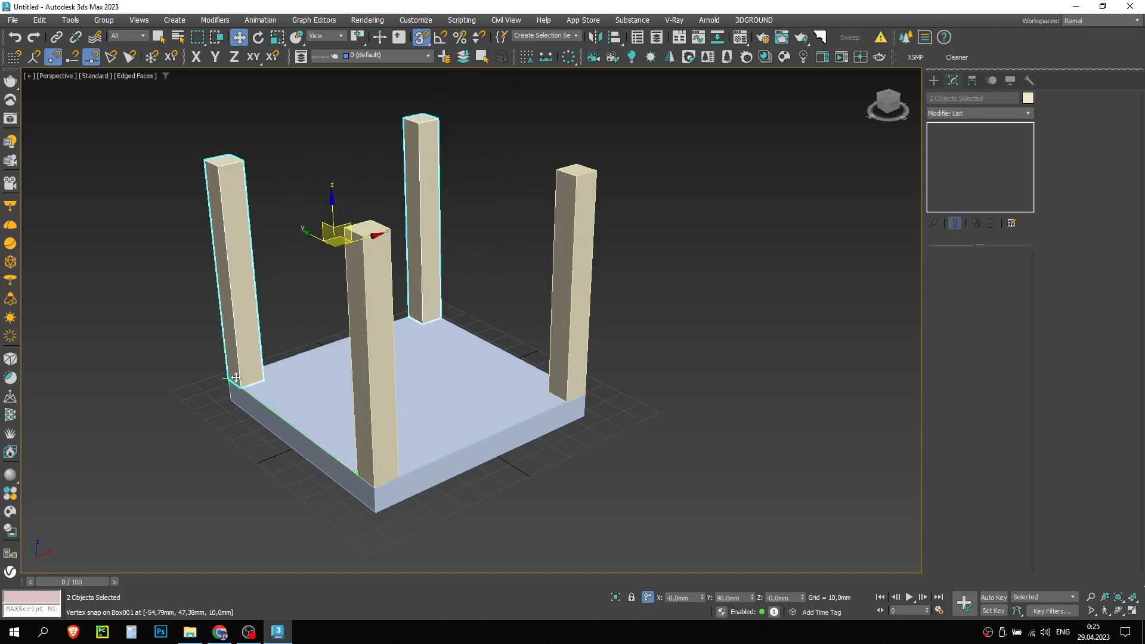
{"action": "left_click_drag", "start_coordinate": [234, 377], "coordinate": [235, 377], "text": "shift"}
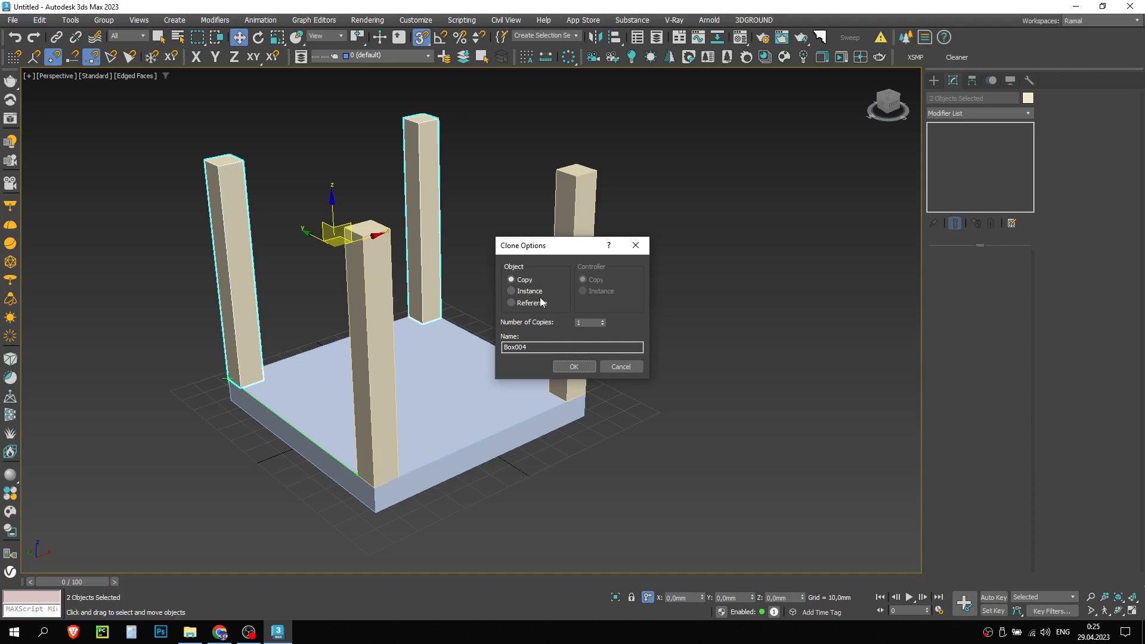
{"action": "left_click", "coordinate": [574, 367]}
{"action": "left_click", "coordinate": [832, 332]}
{"action": "scroll", "coordinate": [736, 395], "scroll_direction": "down", "scroll_amount": 4}
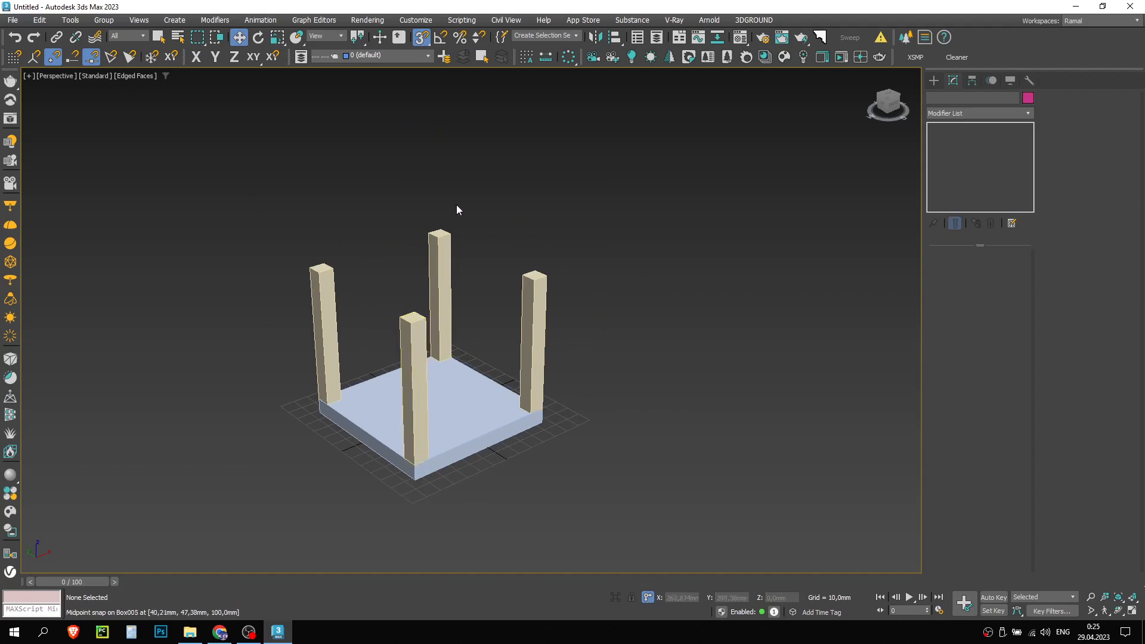
- Try changing the height of the copied post on the slab's far rear corner
{"action": "left_click", "coordinate": [434, 238]}
{"action": "left_click", "coordinate": [558, 255]}
{"action": "left_click", "coordinate": [438, 262]}
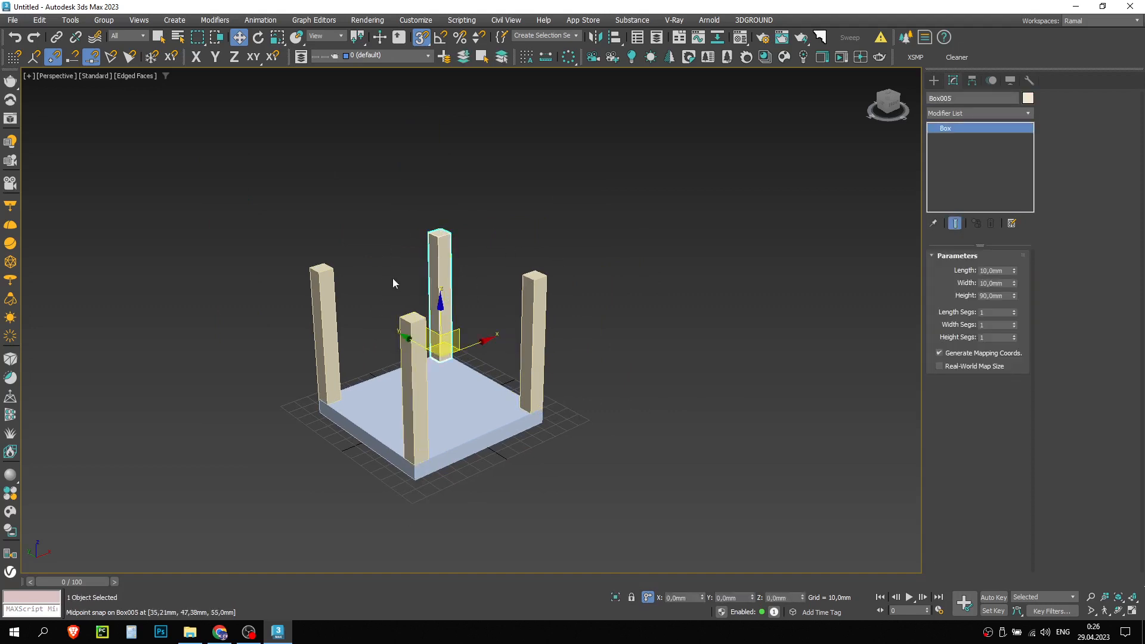
{"action": "mouse_move", "coordinate": [1013, 298]}
{"action": "left_mouse_down"}
{"action": "mouse_move", "coordinate": [1014, 319]}
{"action": "mouse_move", "coordinate": [1019, 296]}
{"action": "left_mouse_up"}
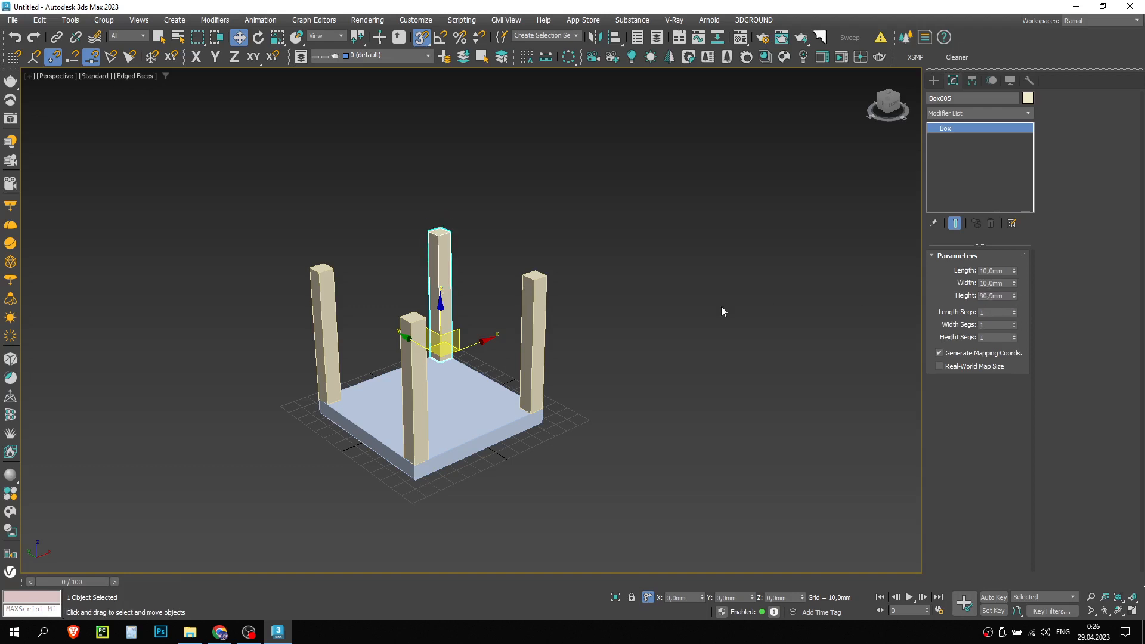
- Clone the slab as a Copy and place it beside the four-post model
{"action": "left_click", "coordinate": [490, 396]}
{"action": "middle_click_drag", "start_coordinate": [462, 411], "coordinate": [458, 356]}
{"action": "mouse_move", "coordinate": [458, 355]}
{"action": "left_mouse_down", "text": "shift"}
{"action": "mouse_move", "coordinate": [752, 308]}
{"action": "mouse_move", "coordinate": [656, 400]}
{"action": "mouse_move", "coordinate": [612, 390]}
{"action": "left_mouse_up", "text": "shift"}
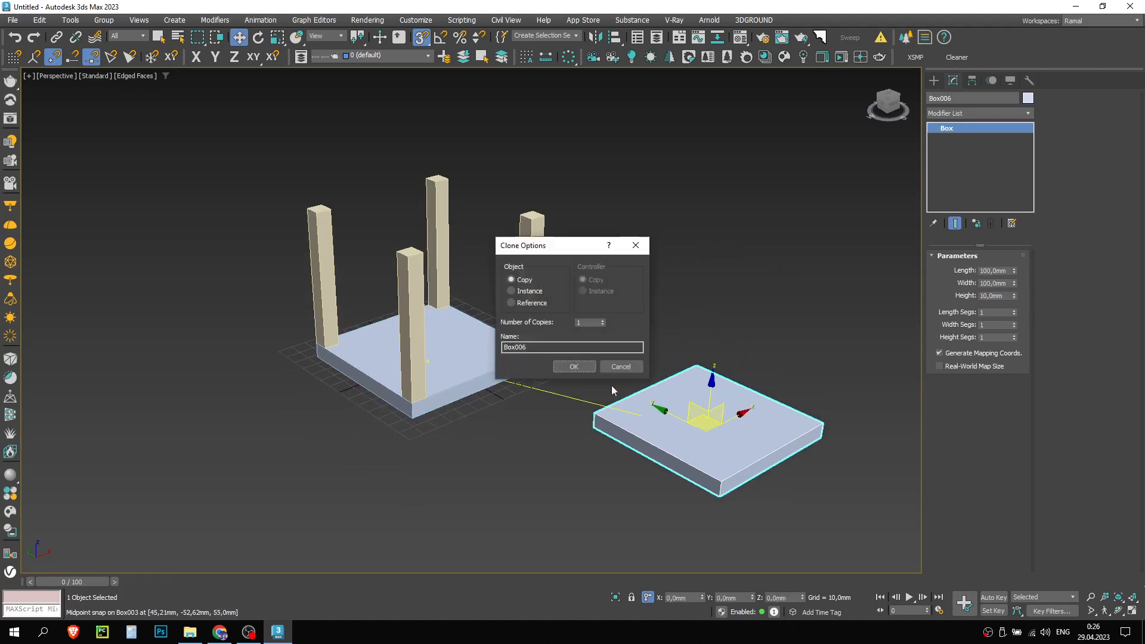
{"action": "left_click", "coordinate": [573, 368]}
- Clone the first slab's far front post as a Copy onto the matching corner of the second slab
{"action": "left_click", "coordinate": [532, 281]}
{"action": "right_click", "coordinate": [579, 360]}
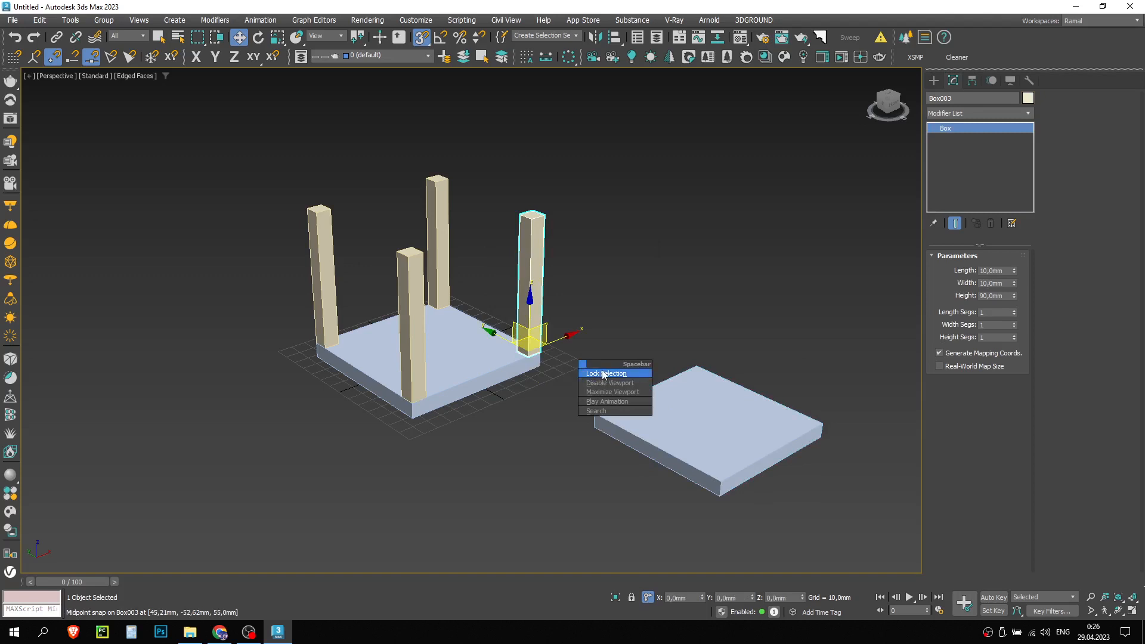
{"action": "mouse_move", "coordinate": [528, 349]}
{"action": "left_mouse_down", "text": "shift"}
{"action": "mouse_move", "coordinate": [762, 333]}
{"action": "mouse_move", "coordinate": [822, 411]}
{"action": "left_mouse_up", "text": "shift"}
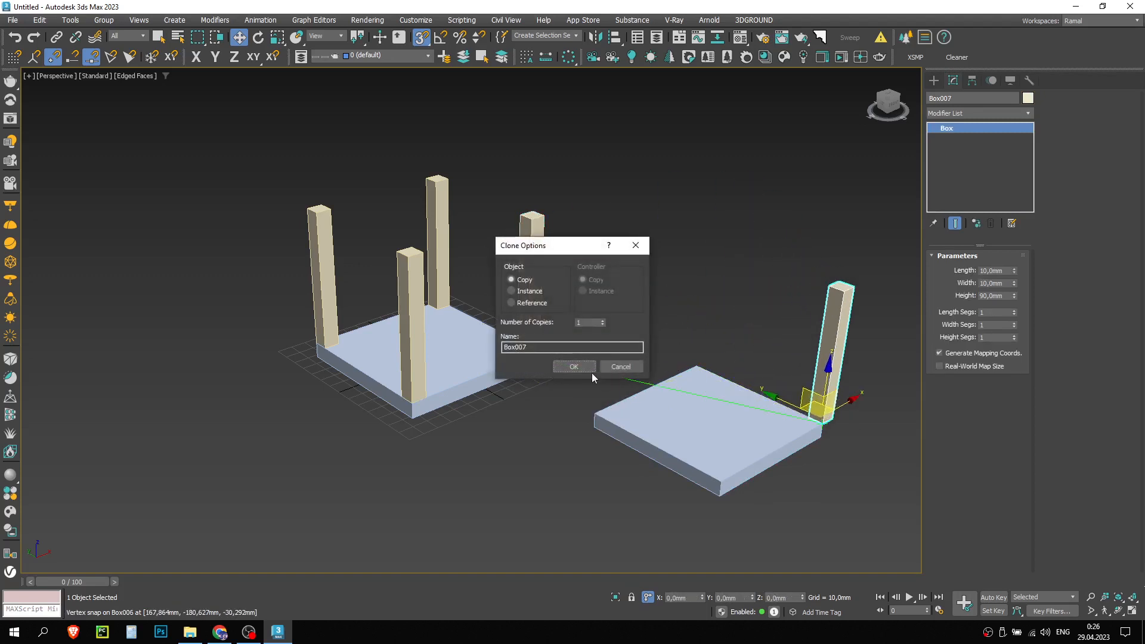
{"action": "left_click", "coordinate": [586, 368]}
- Move the locked new post inward so it sits flush on the second slab's corner, then unlock and deselect it
{"action": "middle_click_drag", "start_coordinate": [618, 352], "coordinate": [534, 326]}
{"action": "scroll", "coordinate": [754, 393], "scroll_direction": "up", "scroll_amount": 4}
{"action": "key", "text": "space"}
{"action": "left_click_drag", "start_coordinate": [745, 387], "coordinate": [706, 410]}
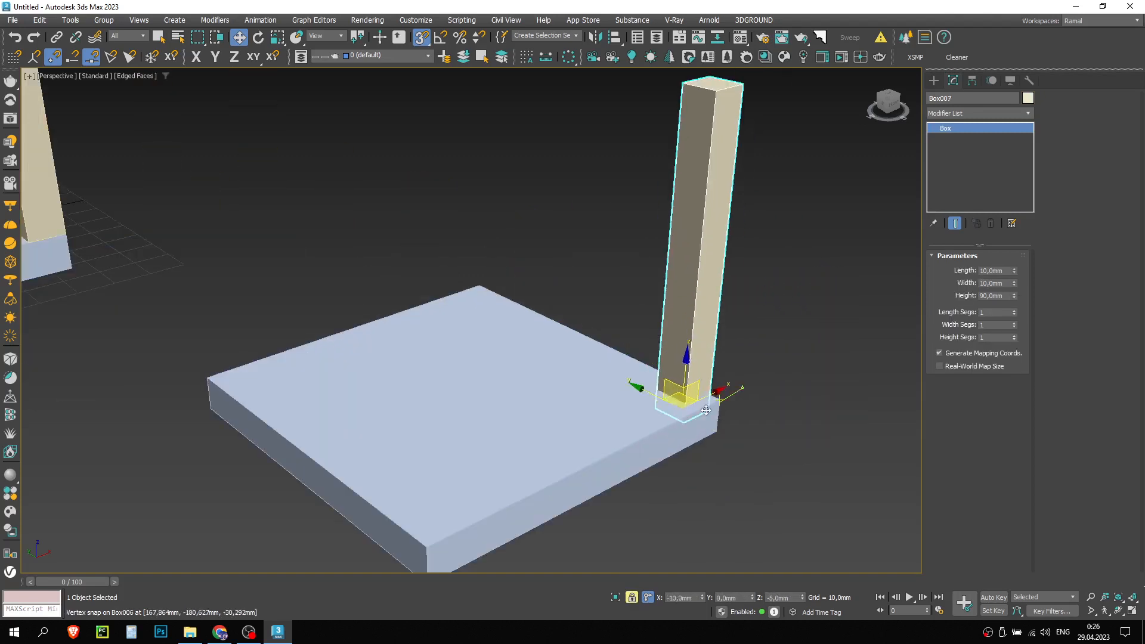
{"action": "scroll", "coordinate": [764, 394], "scroll_direction": "down", "scroll_amount": 4}
{"action": "right_click", "coordinate": [764, 393]}
{"action": "left_click", "coordinate": [800, 378]}
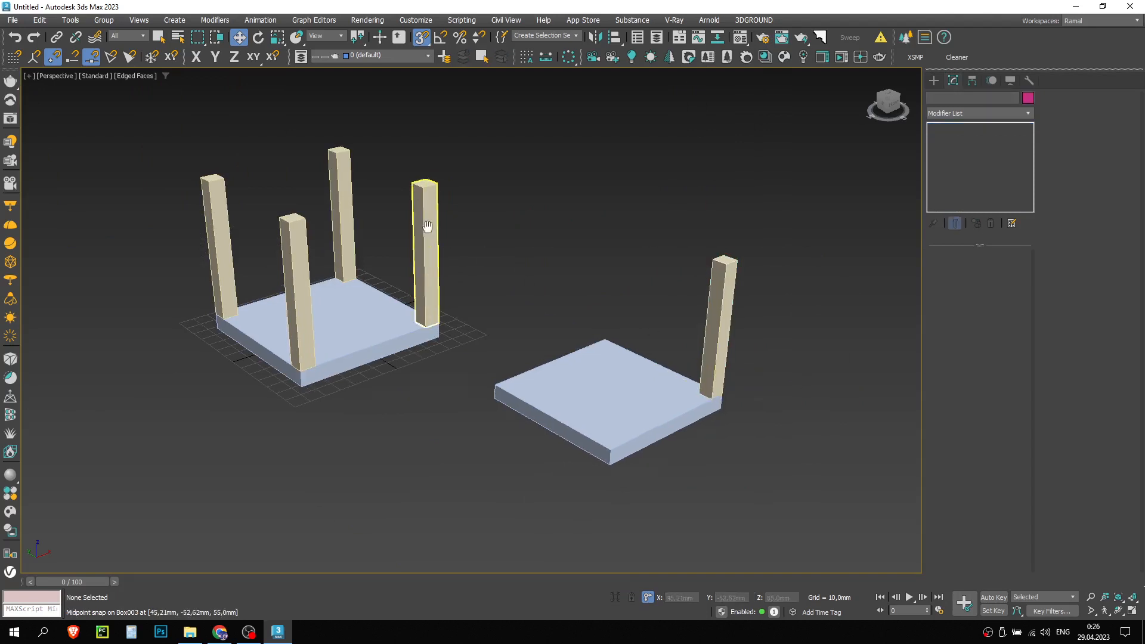
- Check the copied posts on the first slab by selecting them one after another
{"action": "middle_click_drag", "start_coordinate": [427, 227], "coordinate": [452, 255]}
{"action": "left_click", "coordinate": [459, 245]}
{"action": "left_click", "coordinate": [245, 220]}
{"action": "left_click", "coordinate": [365, 197]}
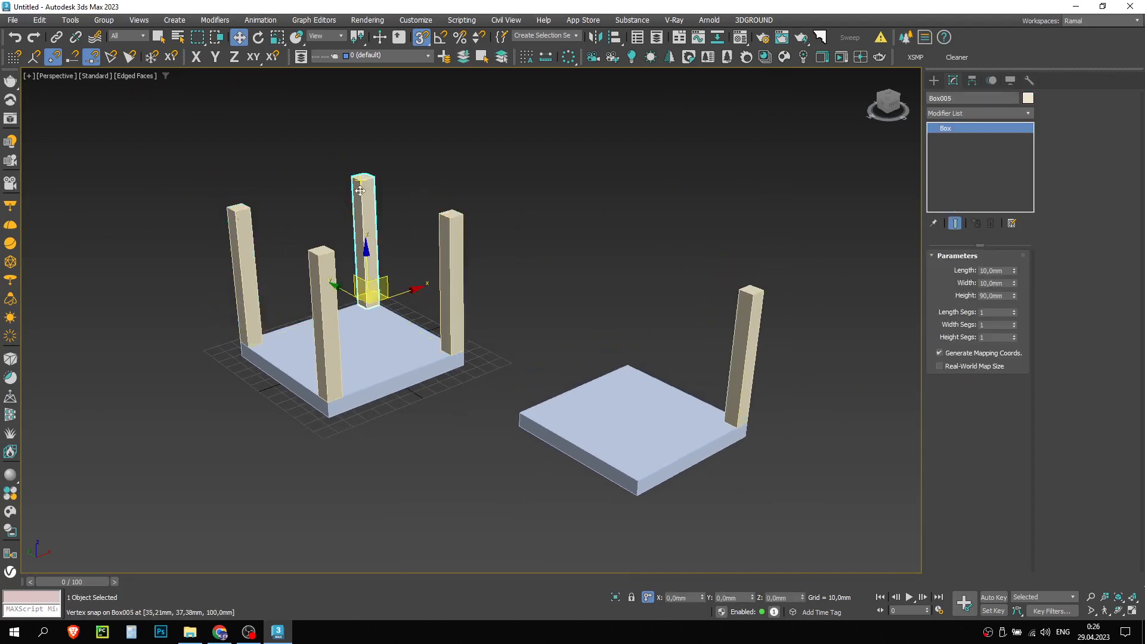
{"action": "left_click", "coordinate": [327, 304]}
{"action": "left_click", "coordinate": [602, 350]}
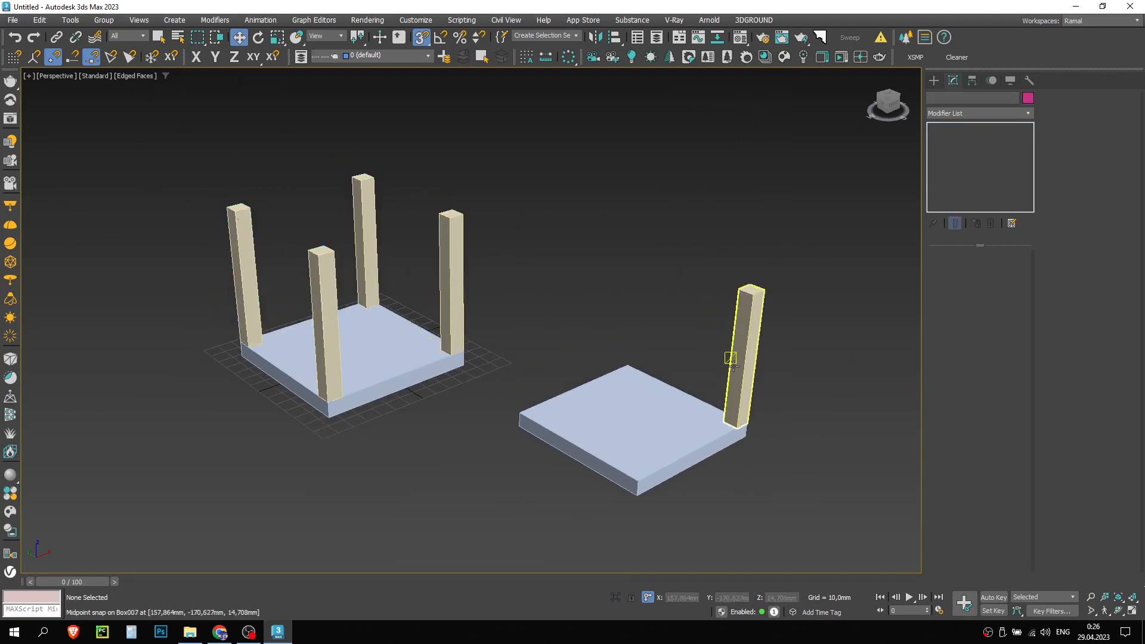
- Select the post on the second slab and lock the selection
{"action": "left_click", "coordinate": [738, 366]}
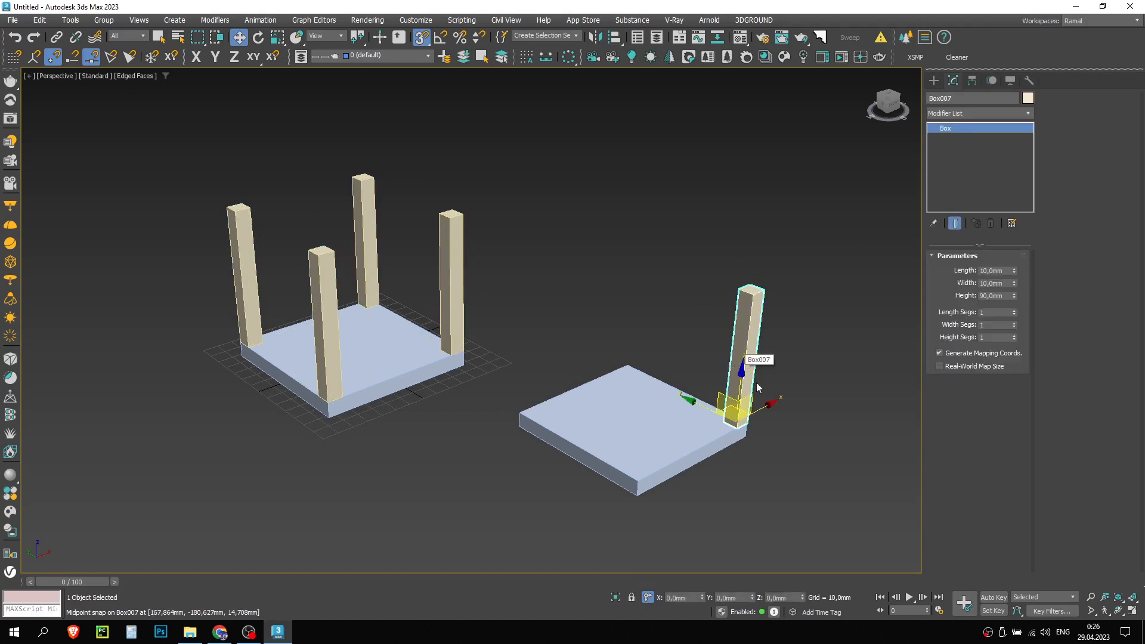
{"action": "right_click", "coordinate": [735, 431]}
{"action": "left_click", "coordinate": [744, 441]}
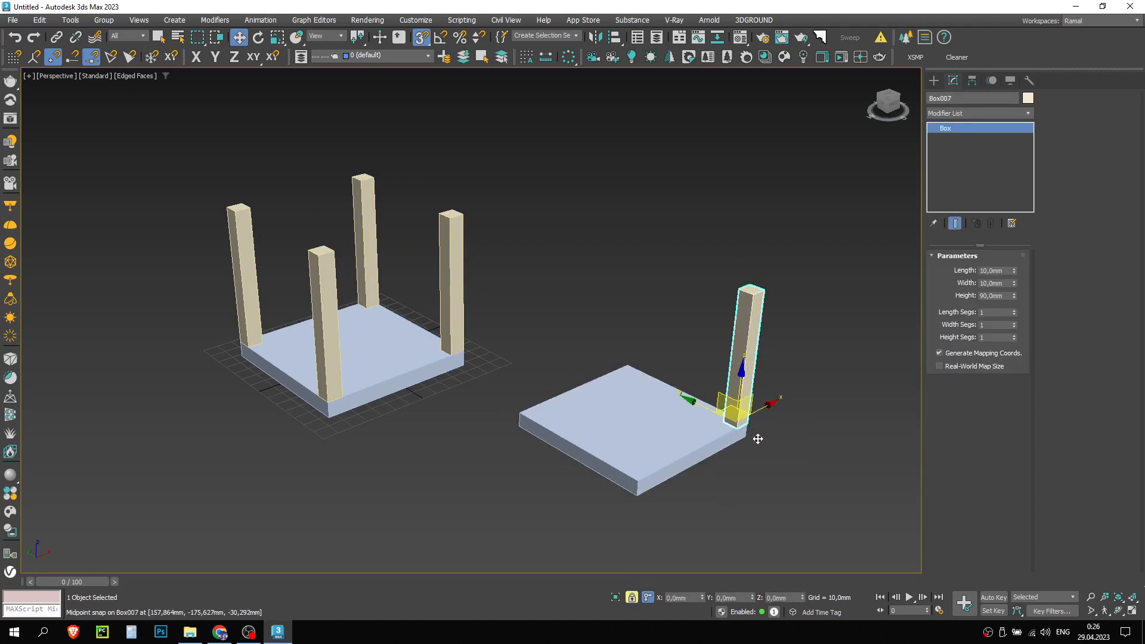
{"action": "key", "text": "F5"}
{"action": "key", "text": "s"}
{"action": "middle_click_drag", "start_coordinate": [749, 428], "coordinate": [741, 361]}
{"action": "right_click", "coordinate": [740, 361]}
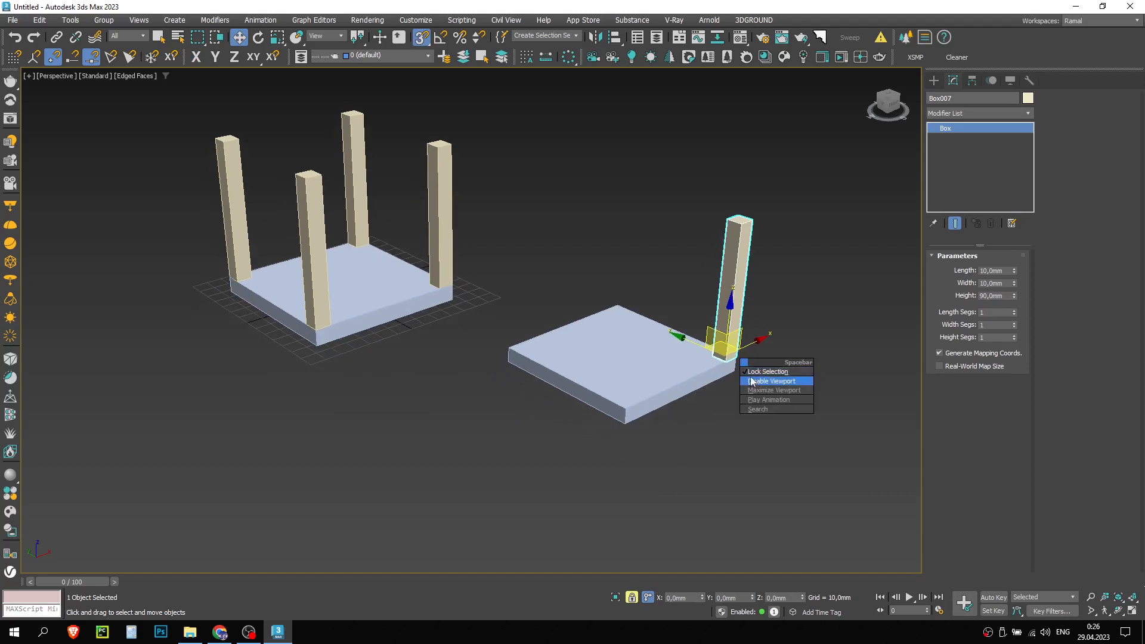
{"action": "left_click", "coordinate": [754, 381]}
- Clone the locked post as an Instance, snapping its bottom vertex to the second slab's nearest front corner
{"action": "scroll", "coordinate": [738, 366], "scroll_direction": "up", "scroll_amount": 3}
{"action": "scroll", "coordinate": [738, 368], "scroll_direction": "up", "scroll_amount": 2}
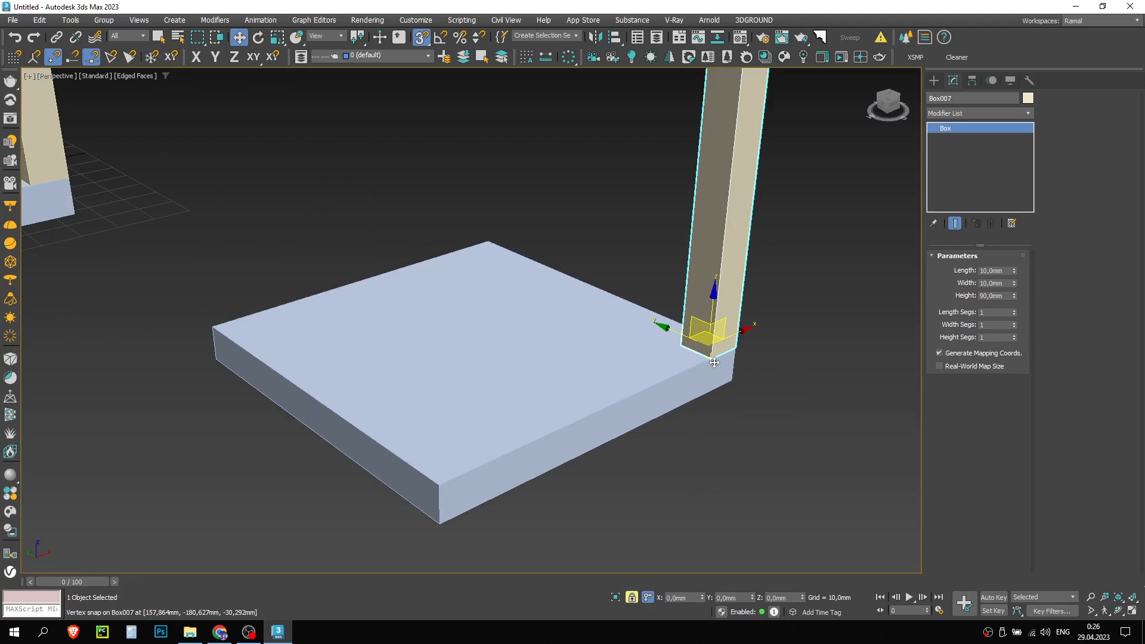
{"action": "mouse_move", "coordinate": [714, 362]}
{"action": "left_mouse_down", "text": "shift"}
{"action": "mouse_move", "coordinate": [500, 375]}
{"action": "mouse_move", "coordinate": [444, 483]}
{"action": "left_mouse_up", "text": "shift"}
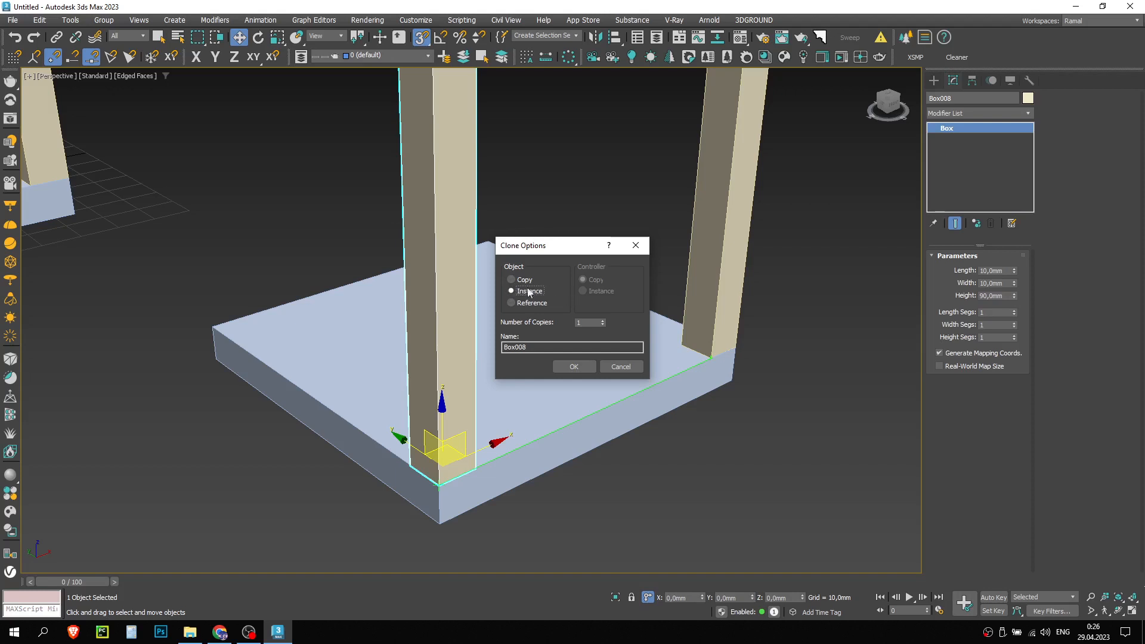
{"action": "left_click", "coordinate": [574, 367]}
{"action": "scroll", "coordinate": [588, 346], "scroll_direction": "down", "scroll_amount": 5}
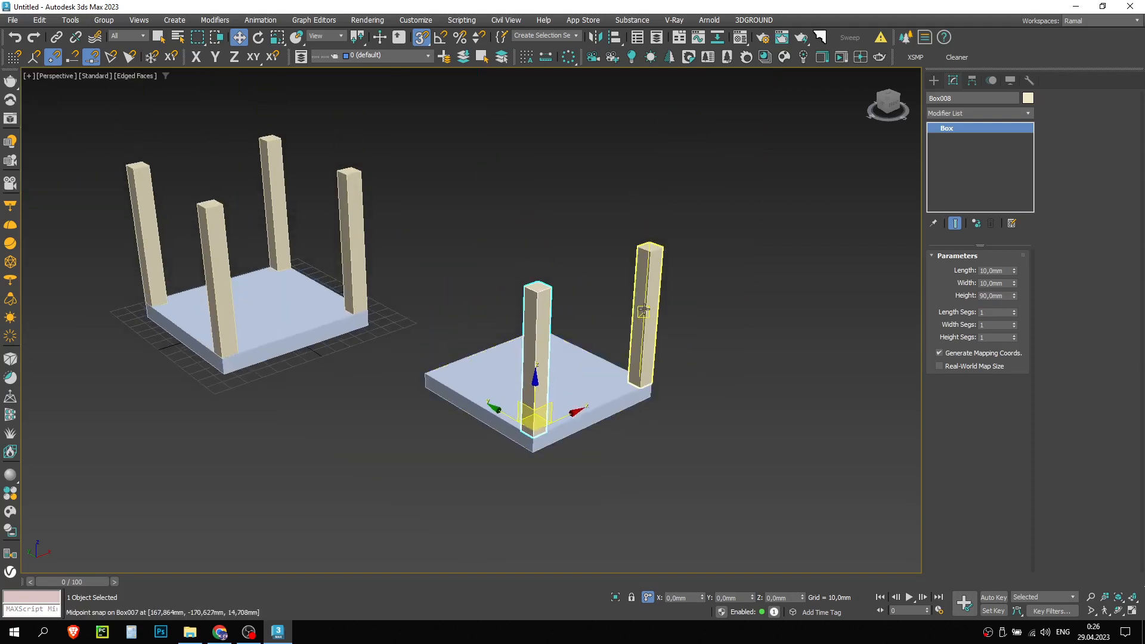
- Compare the modifier stack entry of the instanced post with that of a copied post on the first slab
{"action": "scroll", "coordinate": [643, 310], "scroll_direction": "up", "scroll_amount": 3}
{"action": "middle_click_drag", "start_coordinate": [733, 309], "coordinate": [765, 276]}
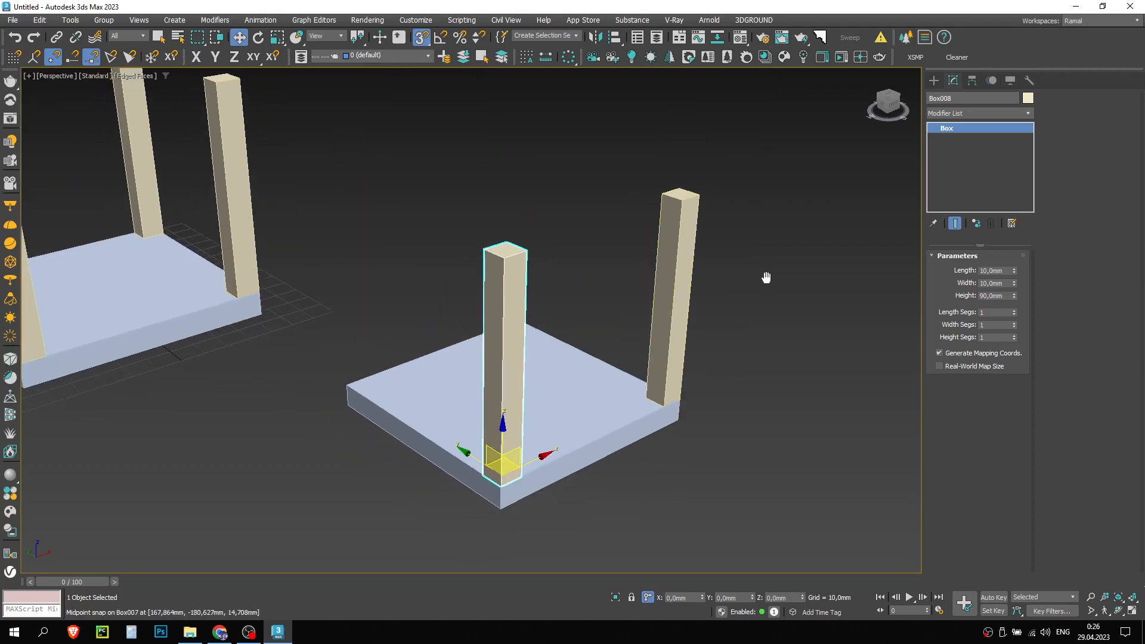
{"action": "left_click", "coordinate": [769, 278]}
{"action": "left_click", "coordinate": [519, 279]}
{"action": "middle_click_drag", "start_coordinate": [358, 153], "coordinate": [391, 186]}
{"action": "left_click", "coordinate": [263, 197]}
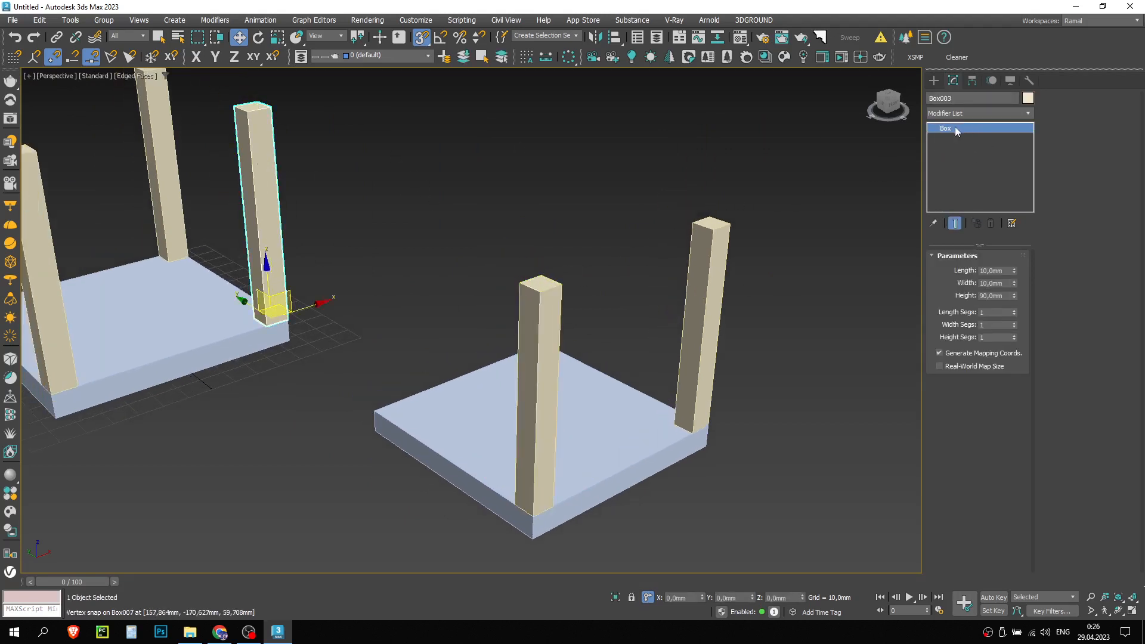
{"action": "left_click", "coordinate": [538, 311]}
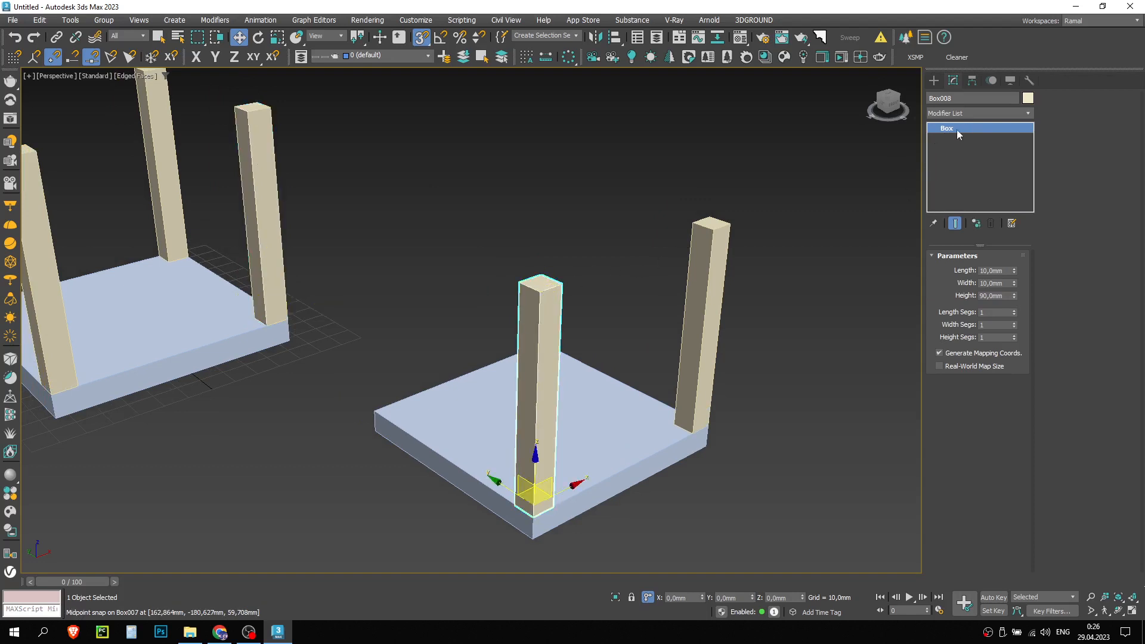
{"action": "left_click", "coordinate": [628, 278]}
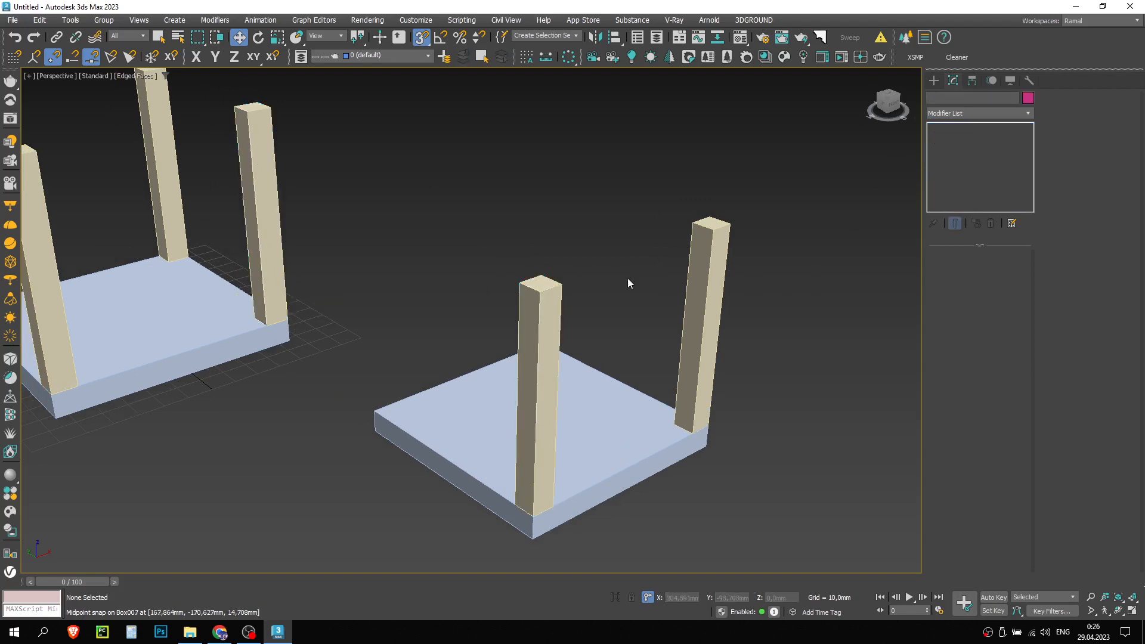
- Lock both posts on the second slab and clone them as instances from a bottom outer vertex onto its two rear corners
{"action": "left_click", "coordinate": [540, 334]}
{"action": "left_click", "coordinate": [703, 305], "text": "ctrl"}
{"action": "right_click", "coordinate": [650, 352]}
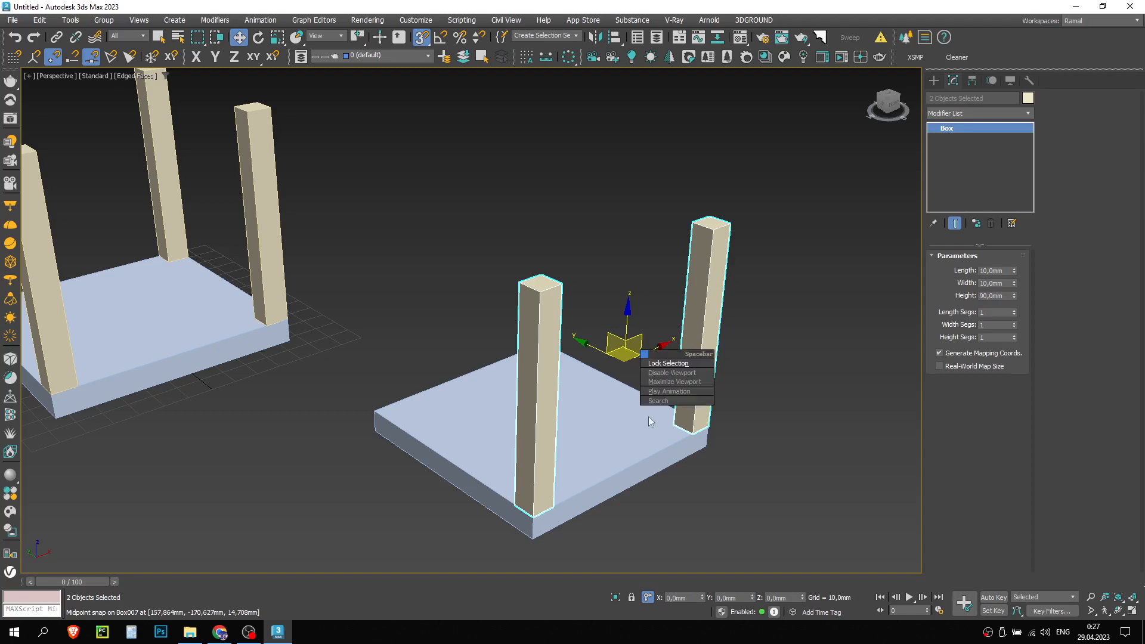
{"action": "left_click", "coordinate": [666, 368]}
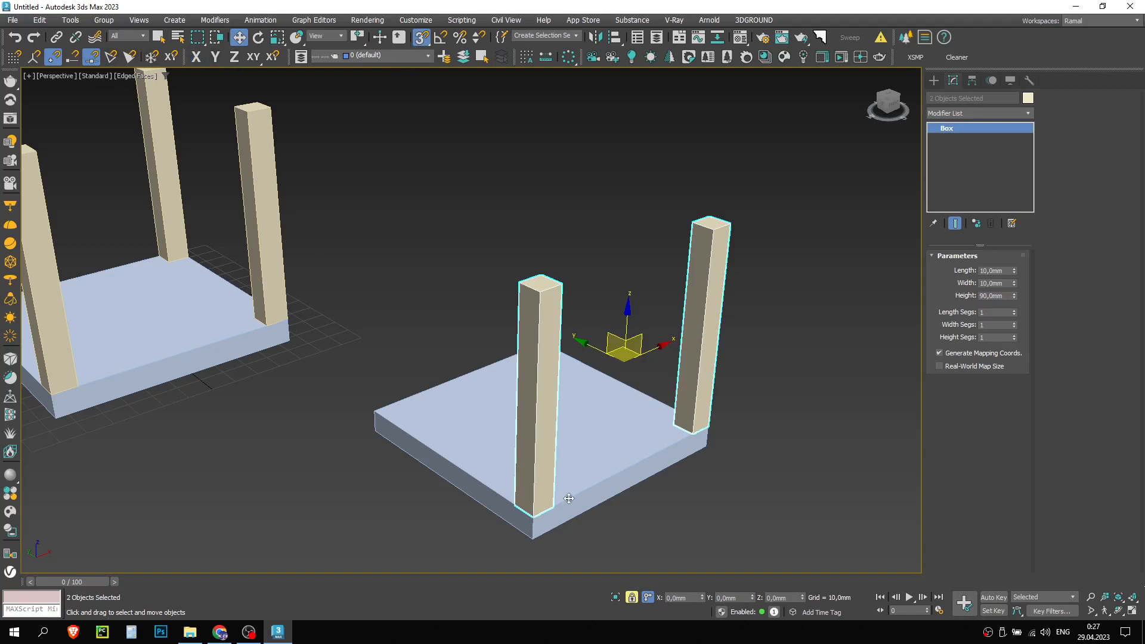
{"action": "mouse_move", "coordinate": [515, 505]}
{"action": "left_mouse_down", "text": "shift"}
{"action": "mouse_move", "coordinate": [472, 502]}
{"action": "mouse_move", "coordinate": [388, 401]}
{"action": "mouse_move", "coordinate": [371, 412]}
{"action": "left_mouse_up", "text": "shift"}
{"action": "key", "text": "Escape"}
{"action": "left_click", "coordinate": [571, 368]}
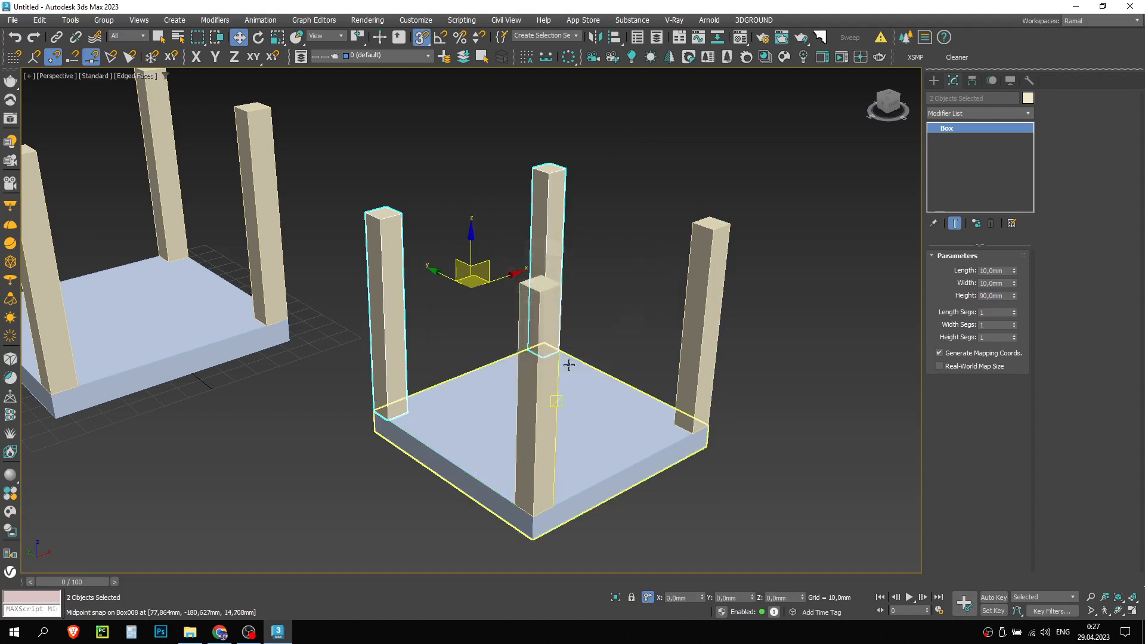
{"action": "left_click", "coordinate": [601, 235]}
- Try changing the height of the instanced post on the second slab's far front corner
{"action": "scroll", "coordinate": [611, 272], "scroll_direction": "down", "scroll_amount": 5}
{"action": "scroll", "coordinate": [597, 276], "scroll_direction": "up", "scroll_amount": 3}
{"action": "middle_click_drag", "start_coordinate": [598, 276], "coordinate": [647, 298]}
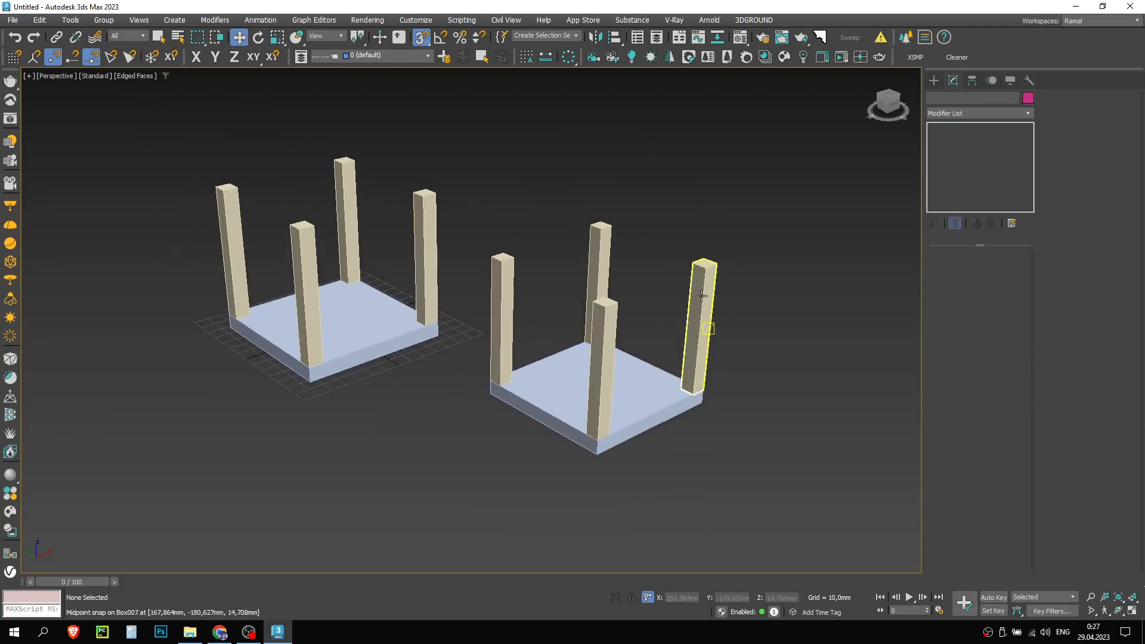
{"action": "left_click", "coordinate": [701, 316]}
{"action": "left_click_drag", "start_coordinate": [1014, 298], "coordinate": [1019, 325]}
{"action": "right_click", "coordinate": [1019, 325]}
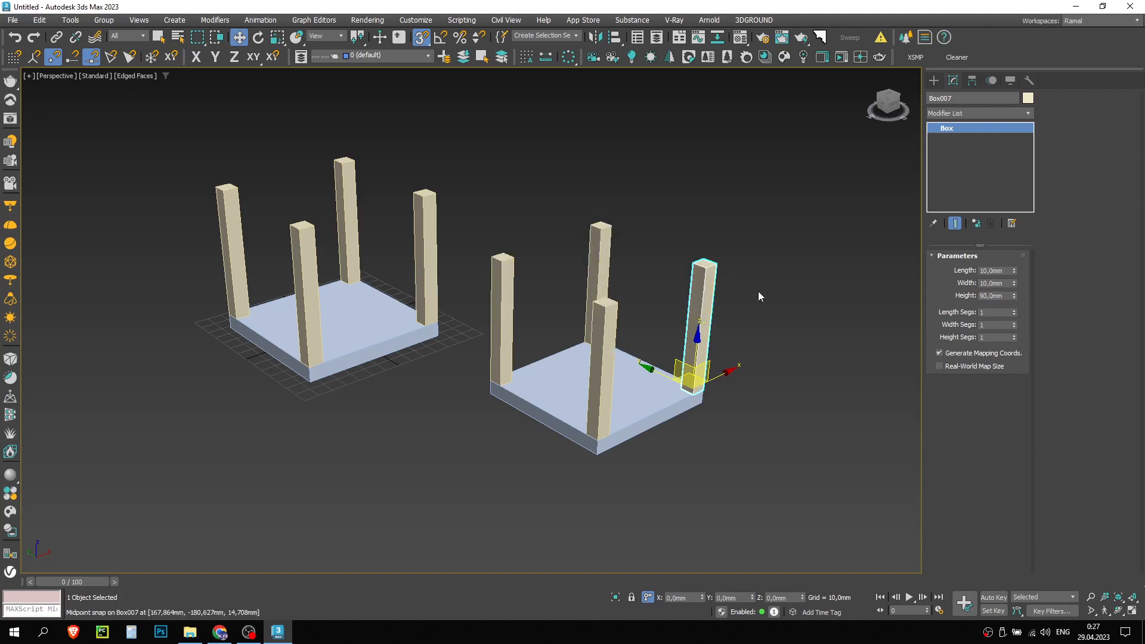
- Shorten two copied posts on the first slab individually, one to 77.4 mm and the opposite corner's post to 79.3 mm
{"action": "key", "text": "F5"}
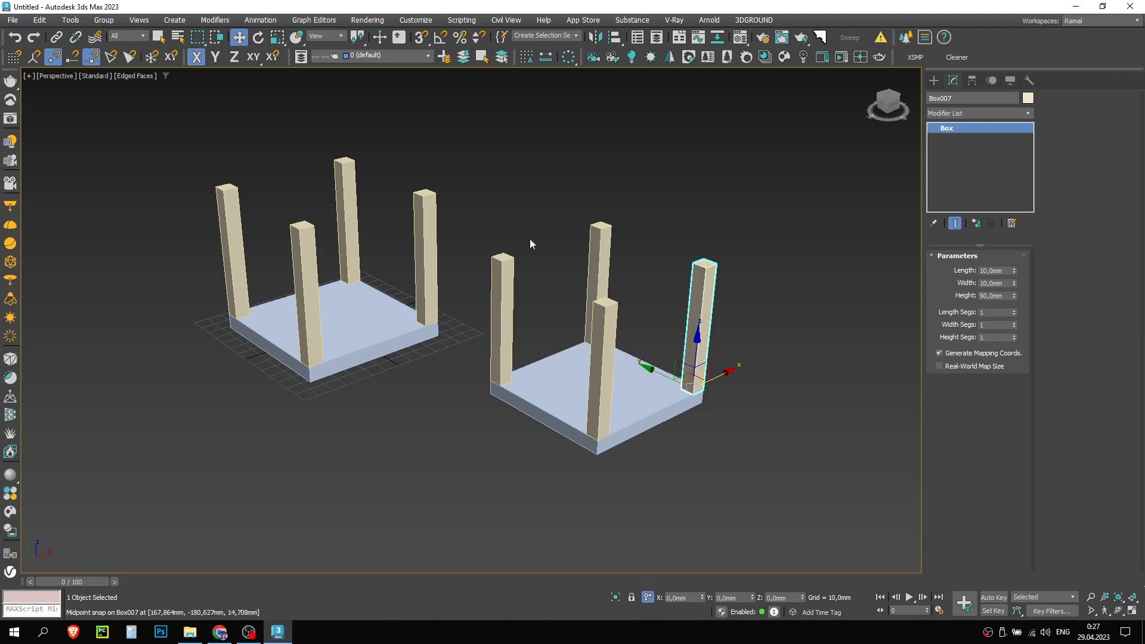
{"action": "left_click", "coordinate": [416, 221]}
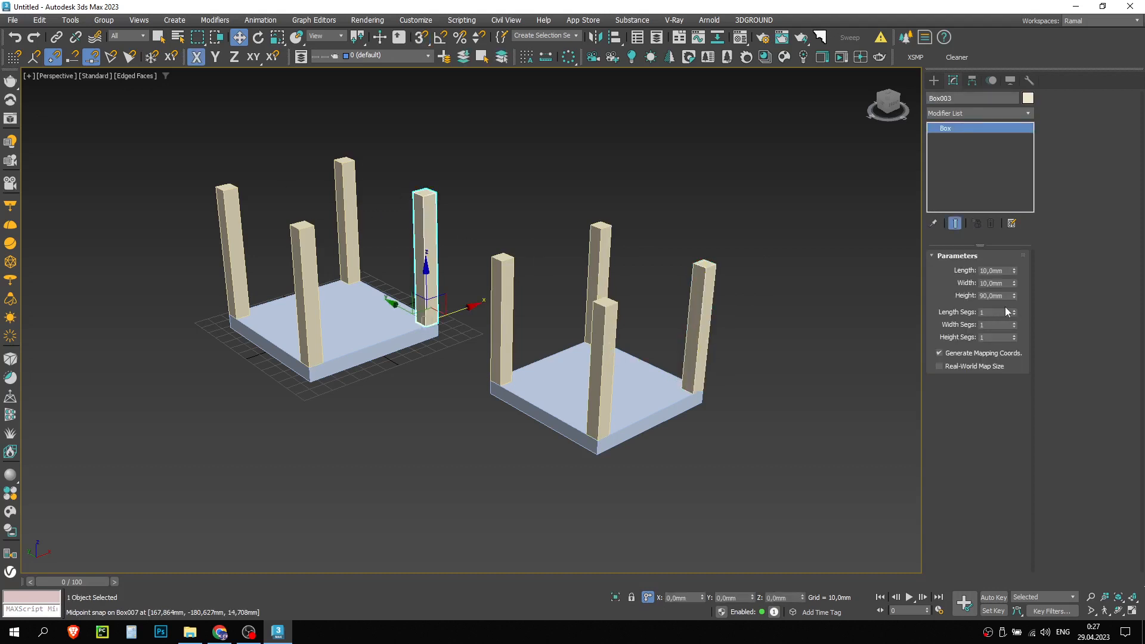
{"action": "left_click", "coordinate": [234, 239]}
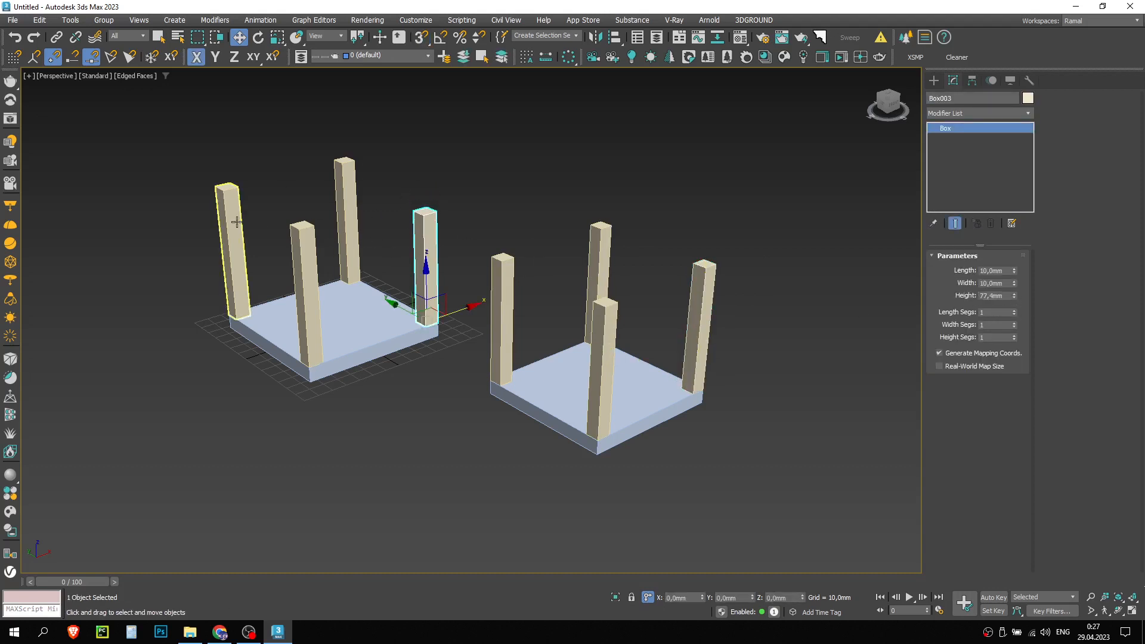
{"action": "left_click_drag", "start_coordinate": [1015, 297], "coordinate": [1019, 304]}
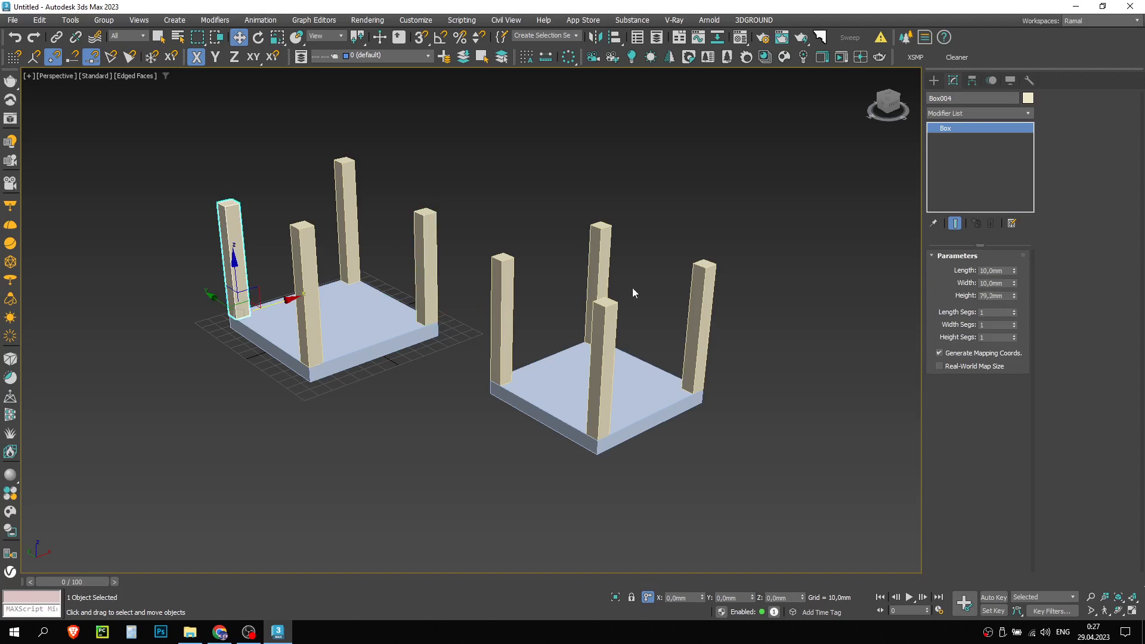
{"action": "left_click", "coordinate": [660, 220]}
- Switch to the four-viewport layout and turn on 2.5D snaps
{"action": "middle_click_drag", "start_coordinate": [614, 235], "coordinate": [643, 263]}
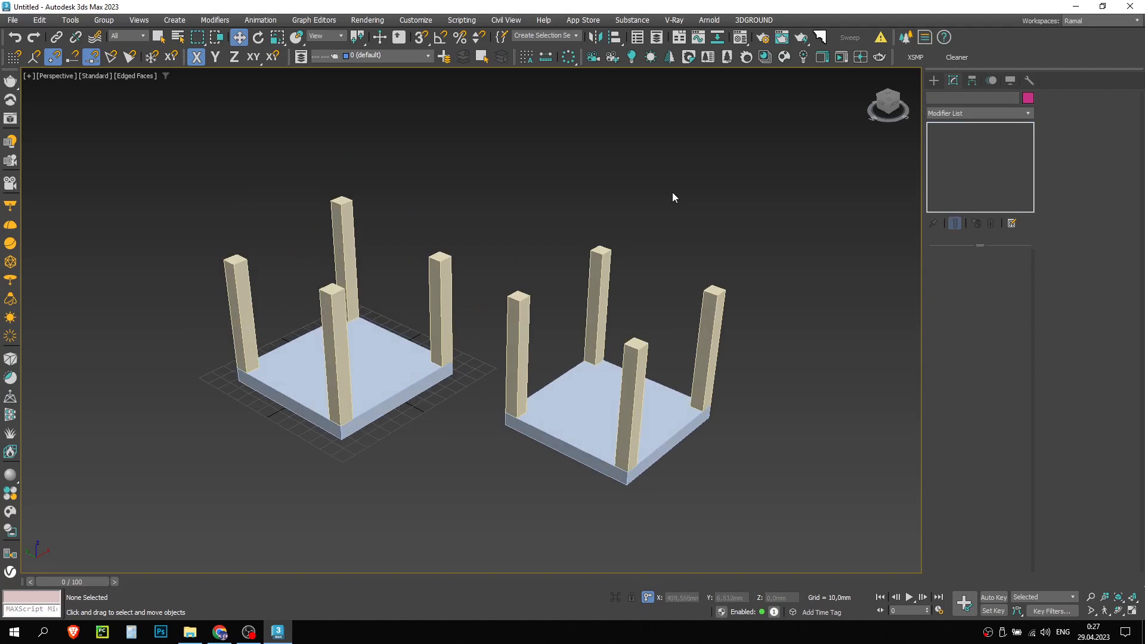
{"action": "middle_click_drag", "start_coordinate": [675, 192], "coordinate": [626, 199]}
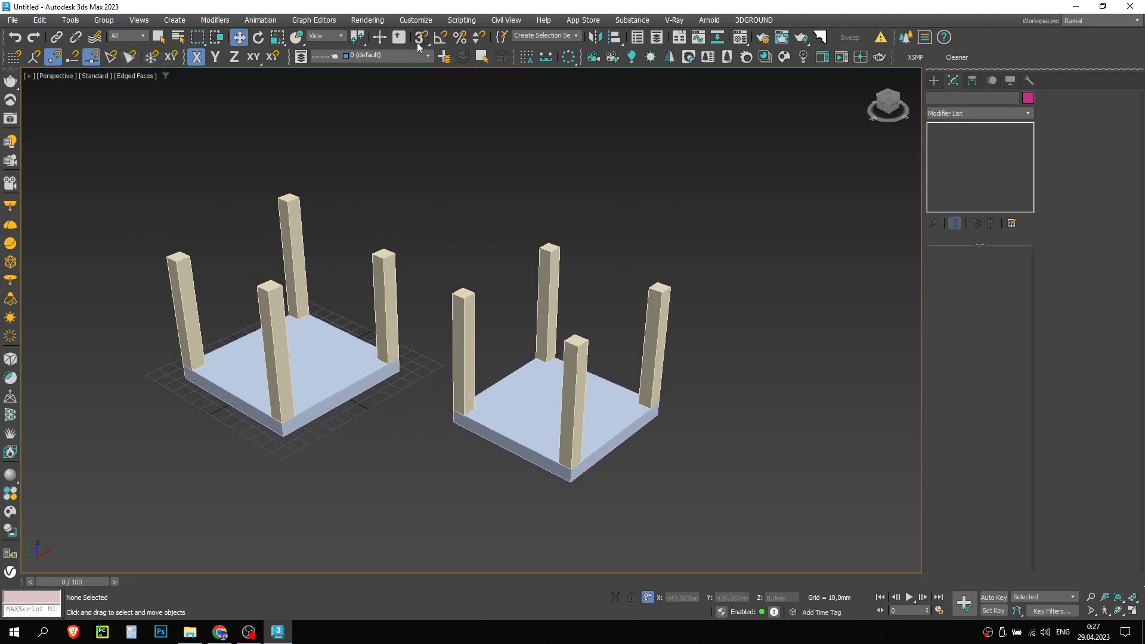
{"action": "scroll", "coordinate": [702, 269], "scroll_direction": "down", "scroll_amount": 3}
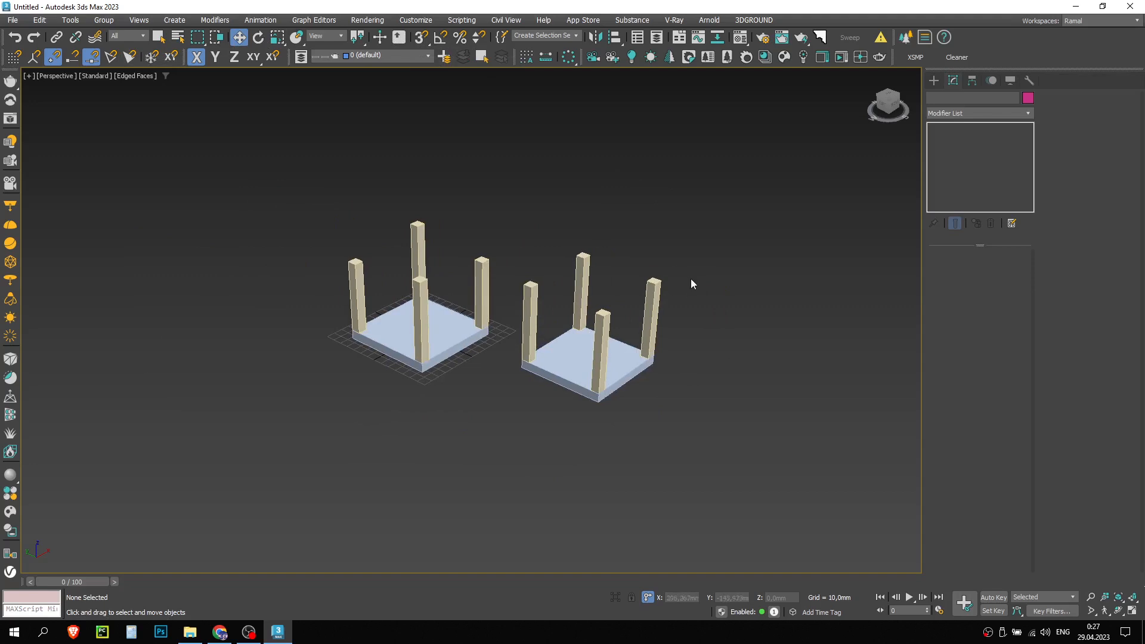
{"action": "key", "text": "alt+w"}
{"action": "middle_click_drag", "start_coordinate": [315, 185], "coordinate": [400, 190]}
{"action": "middle_click_drag", "start_coordinate": [400, 109], "coordinate": [332, 110]}
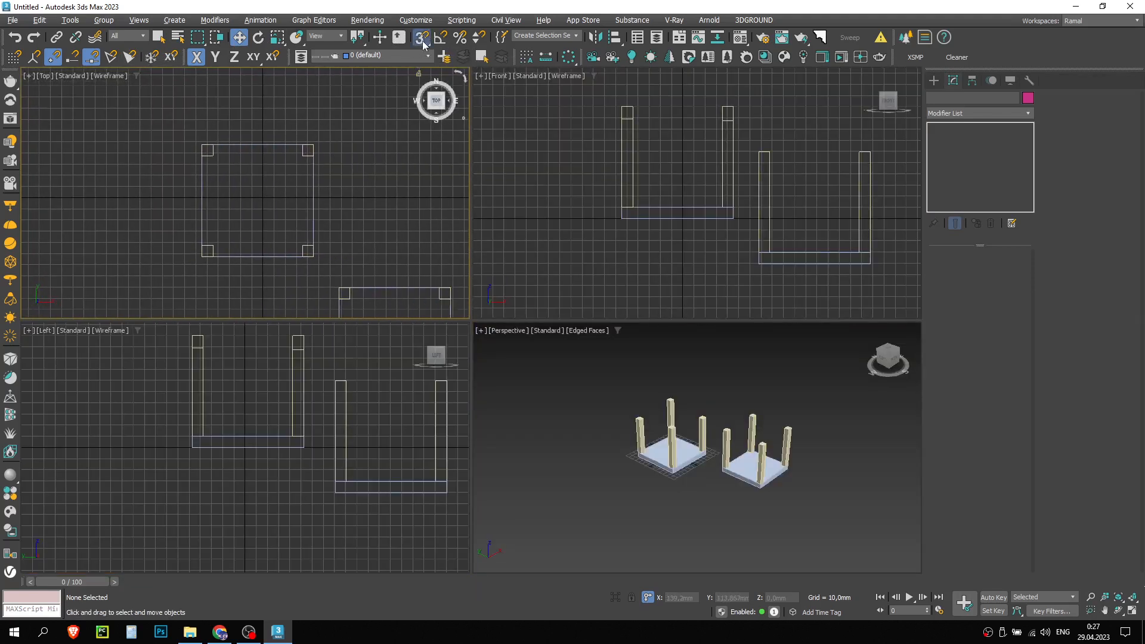
{"action": "left_click_drag", "start_coordinate": [423, 38], "coordinate": [423, 70]}
{"action": "mouse_move", "coordinate": [382, 232]}
{"action": "middle_mouse_down"}
{"action": "mouse_move", "coordinate": [325, 212]}
{"action": "mouse_move", "coordinate": [369, 220]}
{"action": "middle_mouse_up"}
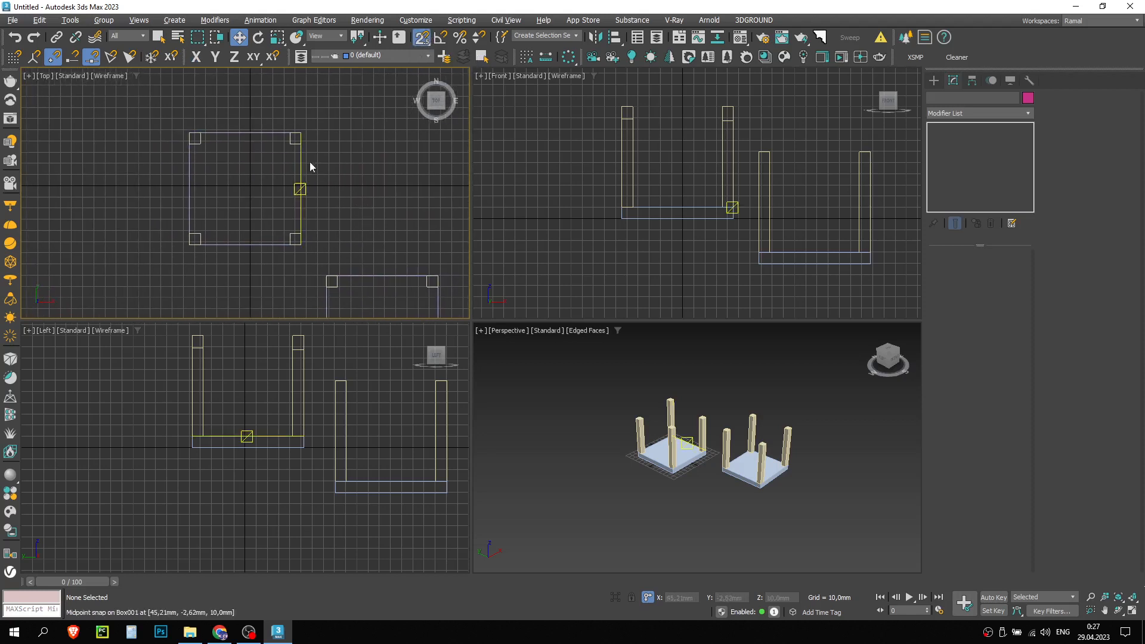
- Try moving the first slab's rear corner post in the XY plane of the Top viewport
{"action": "left_click", "coordinate": [290, 142]}
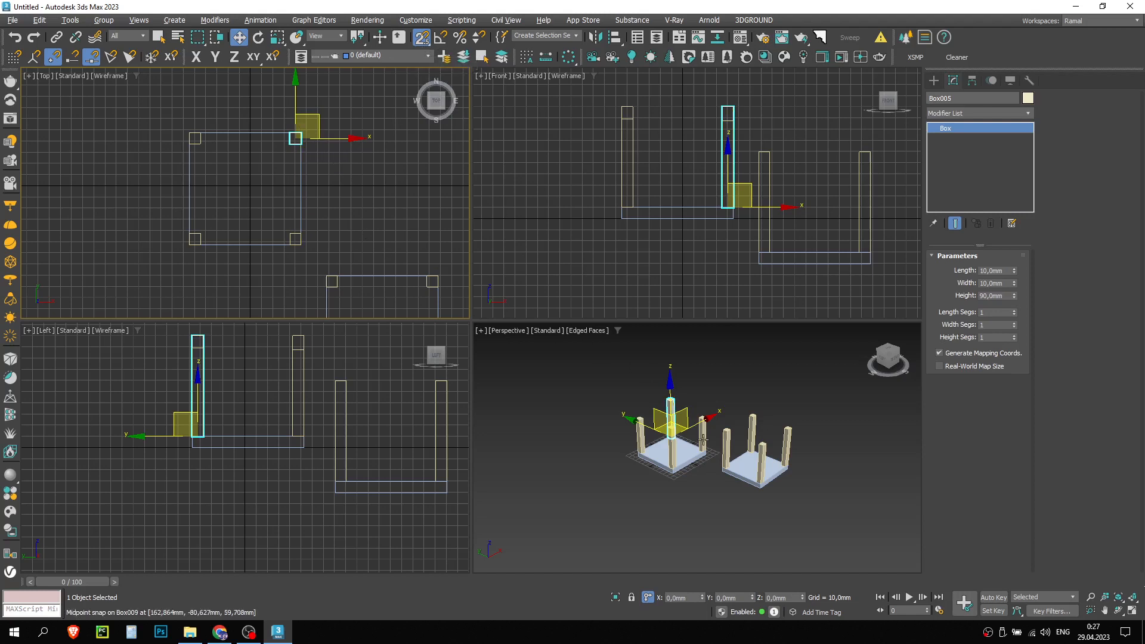
{"action": "scroll", "coordinate": [664, 430], "scroll_direction": "up", "scroll_amount": 5}
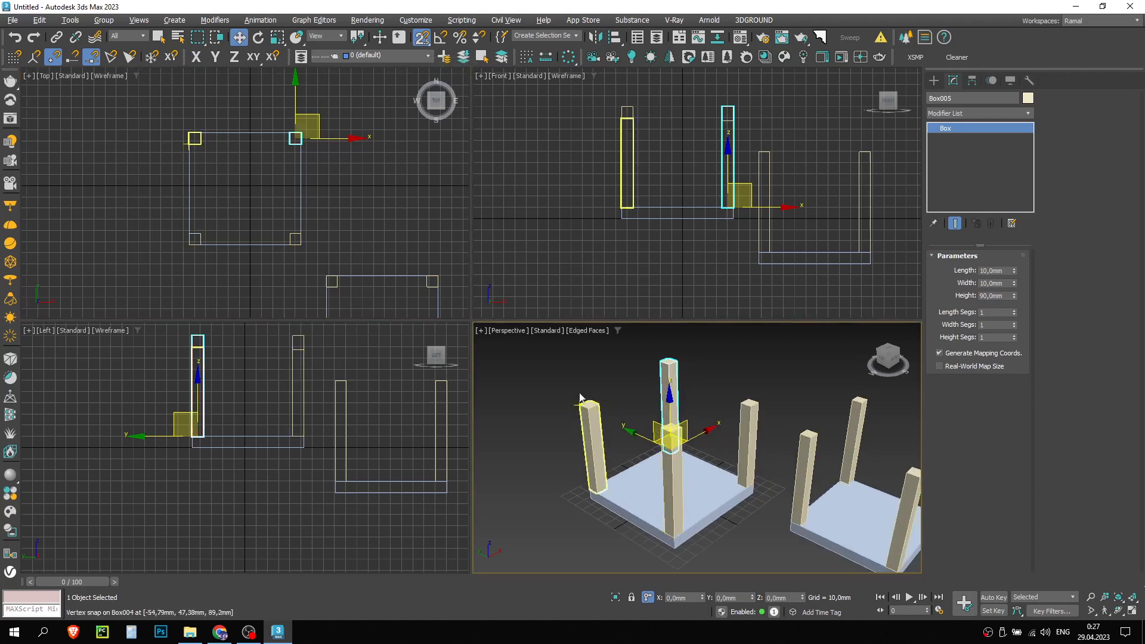
{"action": "middle_click_drag", "start_coordinate": [261, 197], "coordinate": [291, 227]}
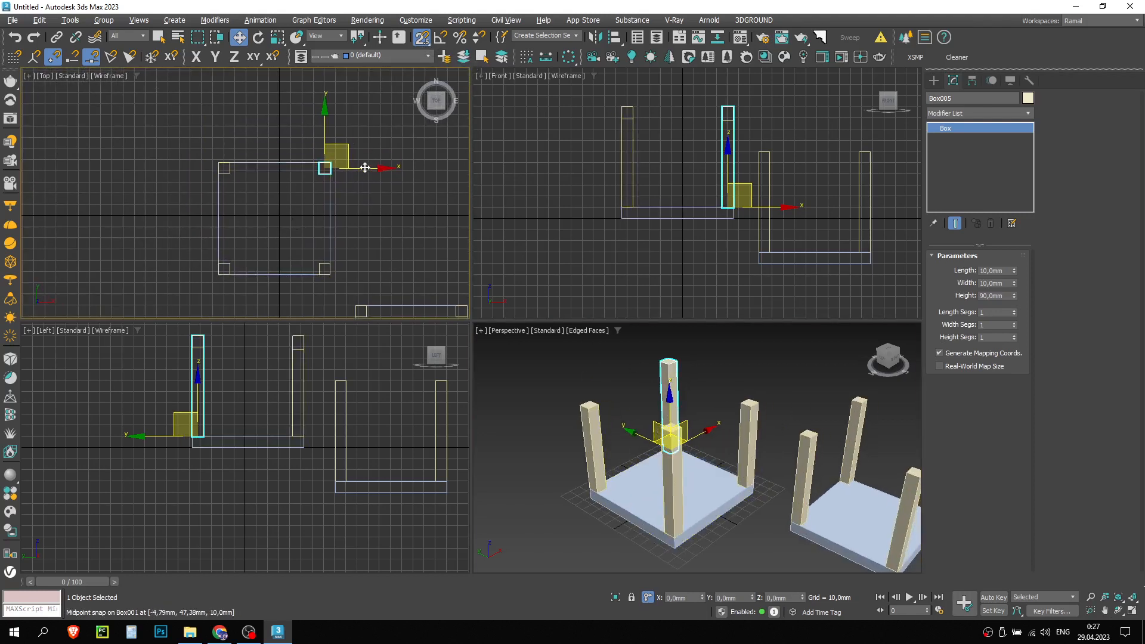
{"action": "left_click_drag", "start_coordinate": [344, 145], "coordinate": [366, 186]}
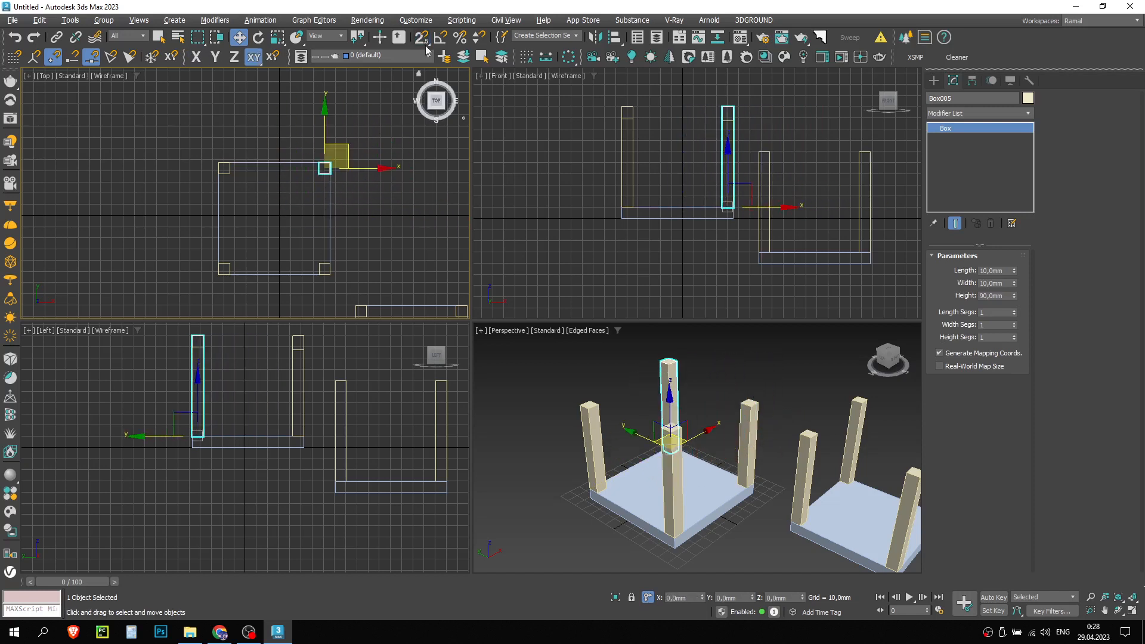
{"action": "left_click", "coordinate": [393, 213]}
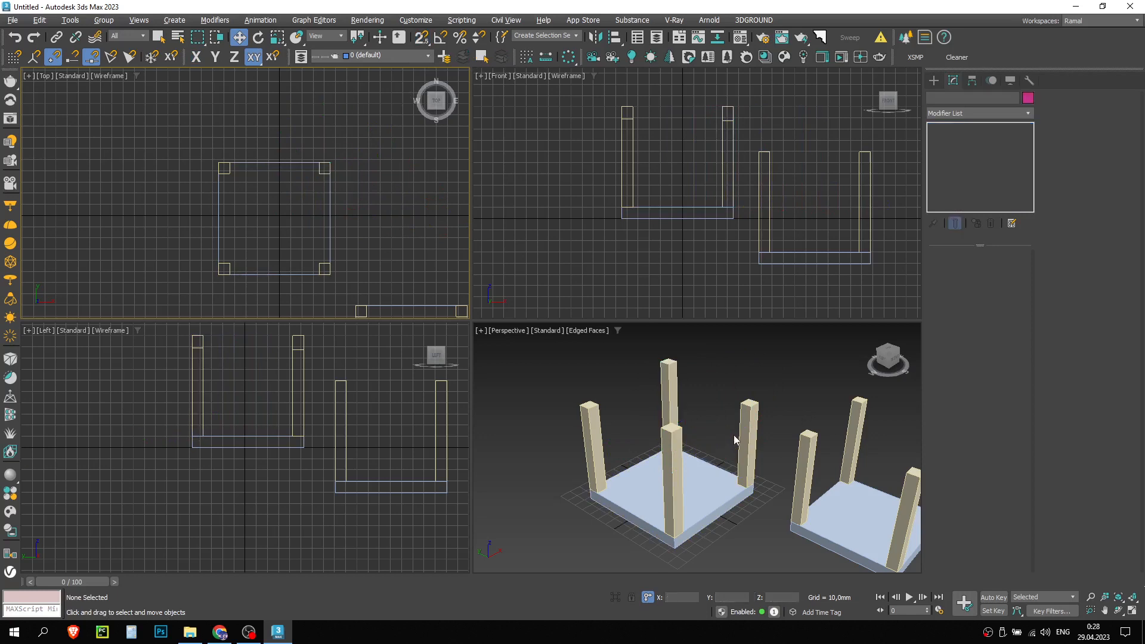
- Try moving the first slab's nearest post by its bottom vertex in the Front viewport with 3D and 2.5D snaps
{"action": "left_click", "coordinate": [716, 389]}
{"action": "left_click_drag", "start_coordinate": [426, 40], "coordinate": [425, 94]}
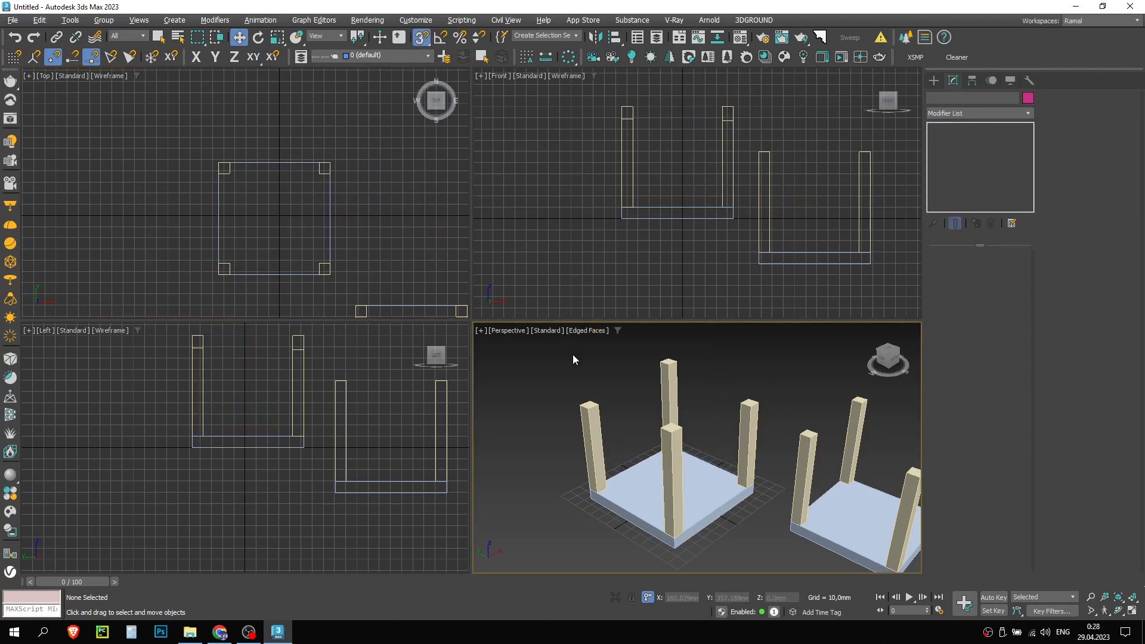
{"action": "left_click", "coordinate": [312, 220]}
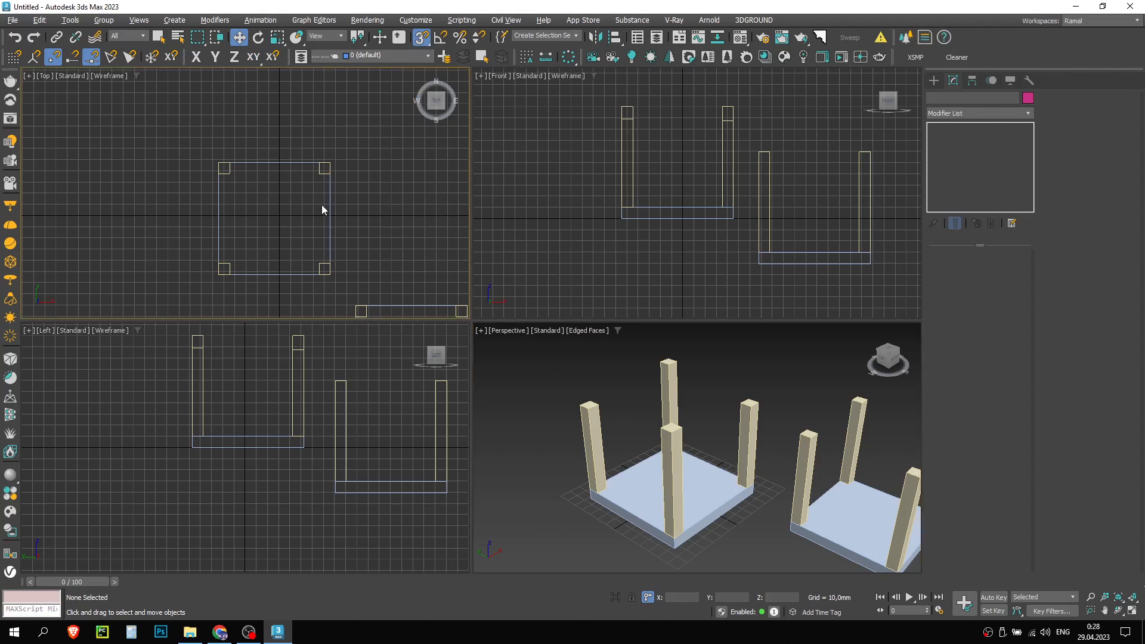
{"action": "left_click", "coordinate": [632, 132]}
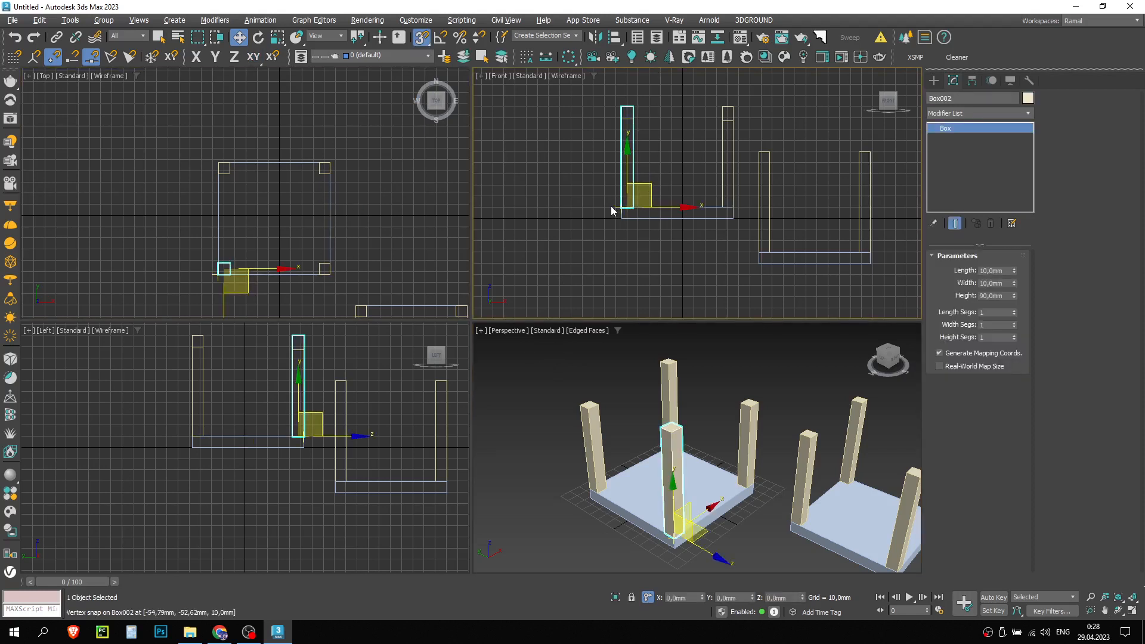
{"action": "left_click_drag", "start_coordinate": [620, 207], "coordinate": [425, 75]}
{"action": "mouse_move", "coordinate": [625, 209]}
{"action": "left_mouse_down"}
{"action": "mouse_move", "coordinate": [622, 229]}
{"action": "mouse_move", "coordinate": [686, 222]}
{"action": "mouse_move", "coordinate": [621, 150]}
{"action": "mouse_move", "coordinate": [583, 217]}
{"action": "mouse_move", "coordinate": [634, 226]}
{"action": "mouse_move", "coordinate": [680, 182]}
{"action": "mouse_move", "coordinate": [670, 162]}
{"action": "mouse_move", "coordinate": [650, 166]}
{"action": "mouse_move", "coordinate": [624, 225]}
{"action": "mouse_move", "coordinate": [711, 214]}
{"action": "mouse_move", "coordinate": [649, 148]}
{"action": "mouse_move", "coordinate": [555, 208]}
{"action": "mouse_move", "coordinate": [620, 263]}
{"action": "mouse_move", "coordinate": [670, 209]}
{"action": "mouse_move", "coordinate": [637, 174]}
{"action": "mouse_move", "coordinate": [626, 203]}
{"action": "left_mouse_up"}
- Try moving the first slab's nearest post in the Top viewport with 2.5D snaps, and undo the move
{"action": "left_click", "coordinate": [248, 283]}
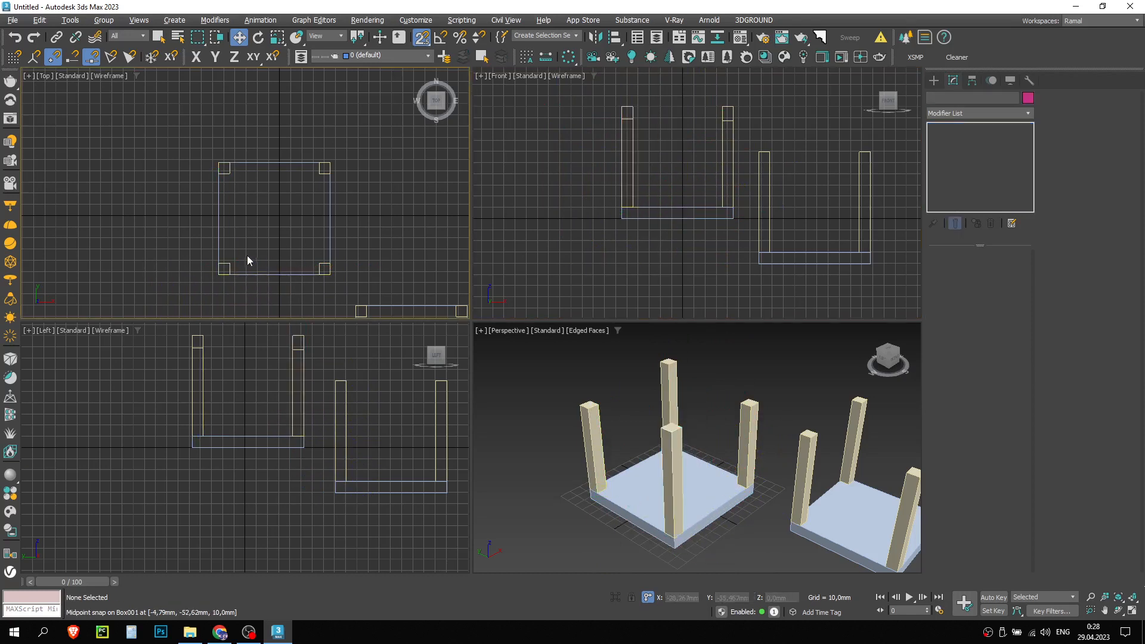
{"action": "left_click", "coordinate": [229, 262]}
{"action": "left_click_drag", "start_coordinate": [245, 245], "coordinate": [290, 209]}
{"action": "key", "text": "ctrl+z"}
{"action": "right_click", "coordinate": [570, 222]}
{"action": "left_click", "coordinate": [613, 222]}
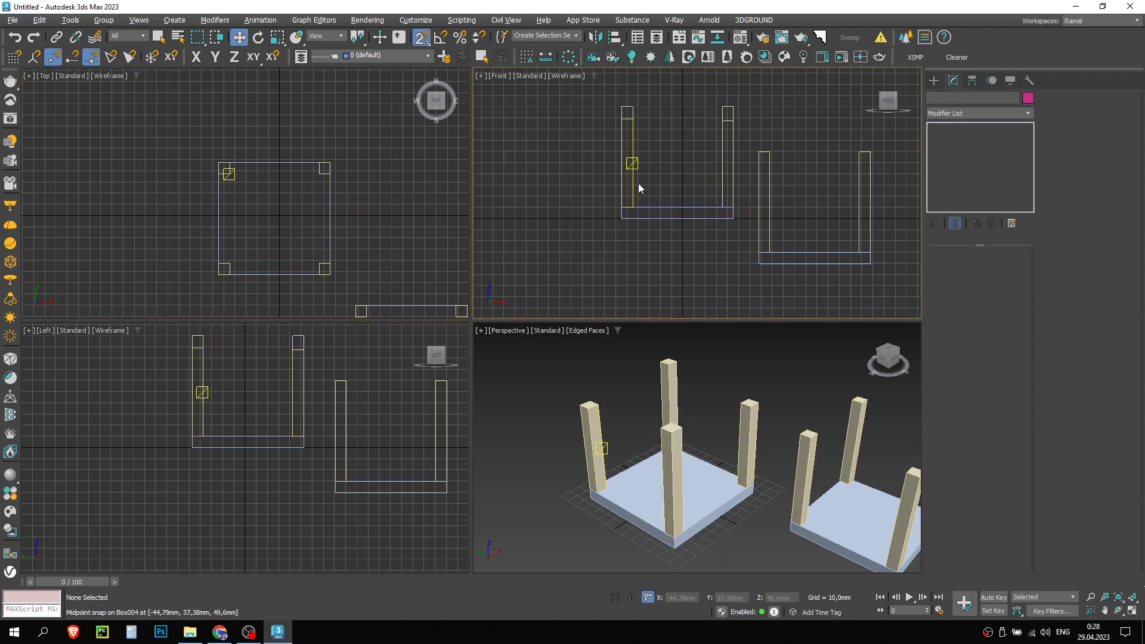
{"action": "left_click", "coordinate": [622, 166]}
{"action": "left_click", "coordinate": [726, 366]}
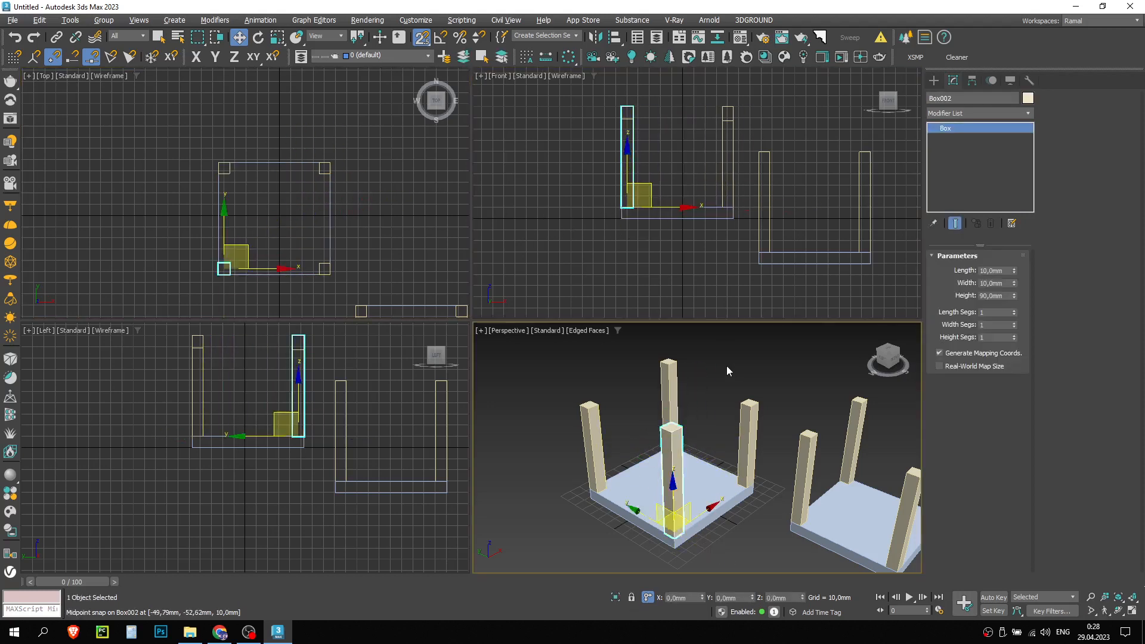
{"action": "left_click", "coordinate": [668, 168]}
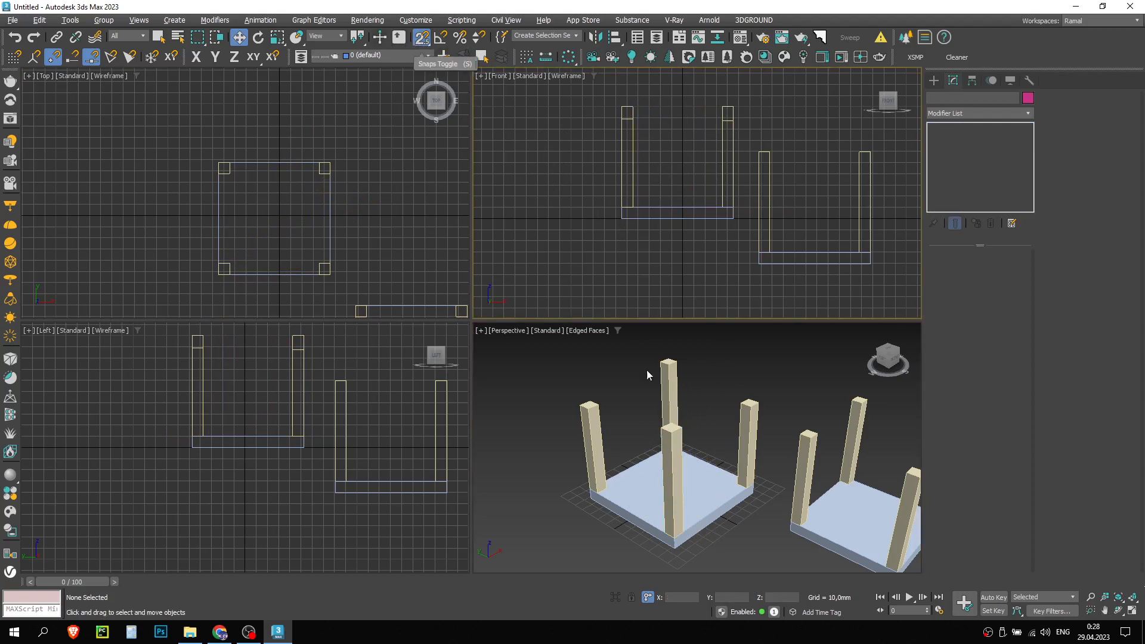
{"action": "left_click", "coordinate": [657, 394]}
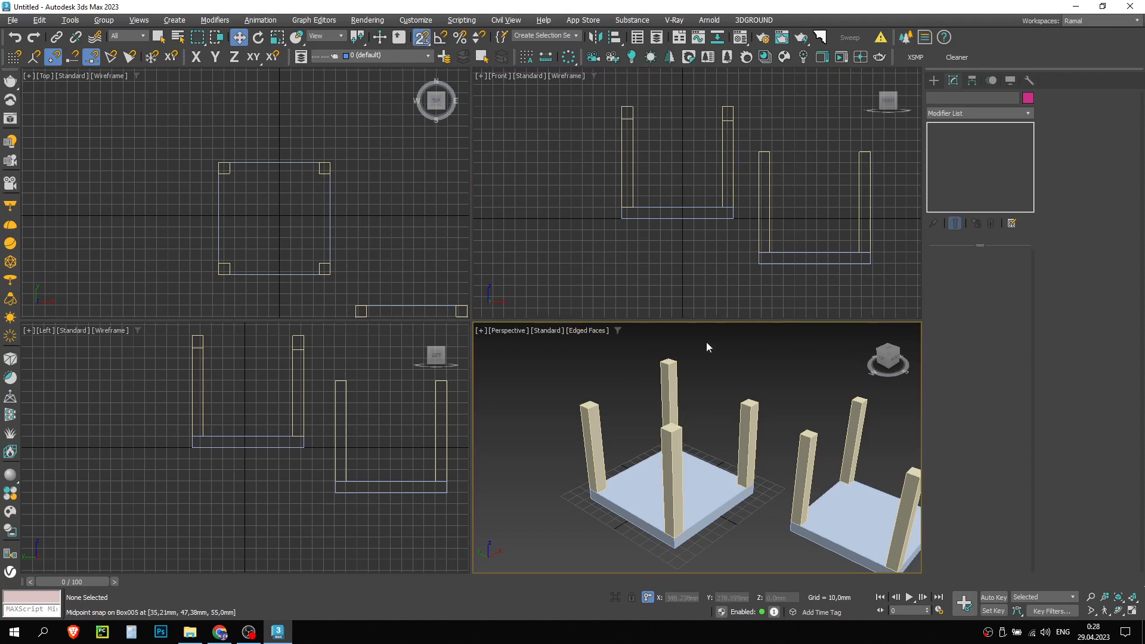
- Maximize the Perspective viewport, turn on angle snap and turn off the 2.5D snaps
{"action": "key", "text": "alt+w"}
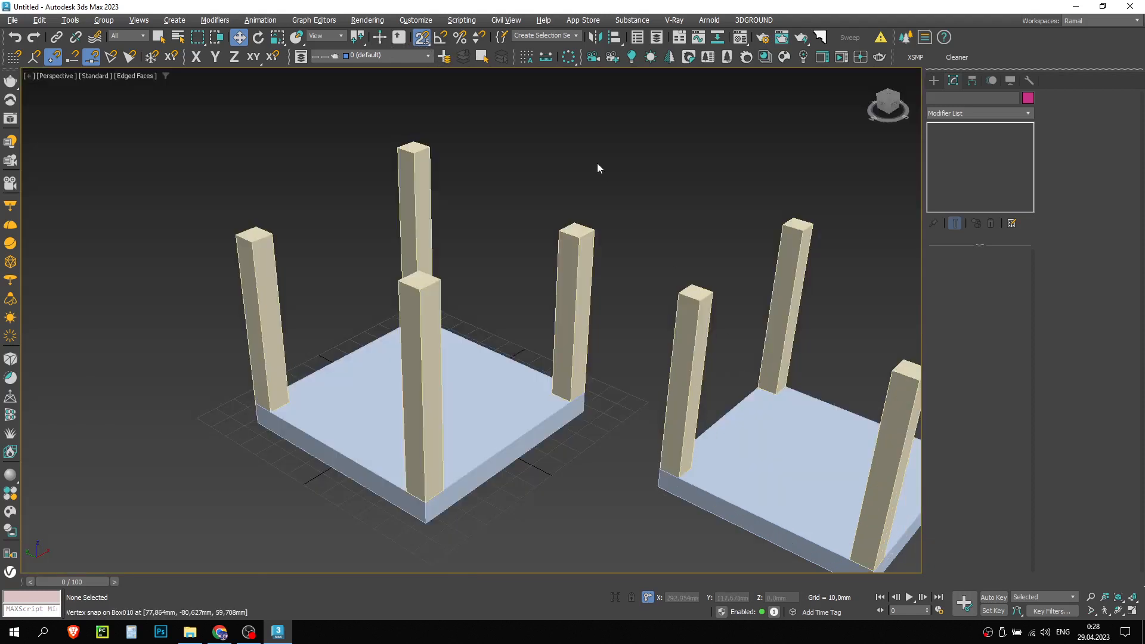
{"action": "scroll", "coordinate": [421, 173], "scroll_direction": "down", "scroll_amount": 3}
{"action": "middle_click_drag", "start_coordinate": [412, 183], "coordinate": [426, 182]}
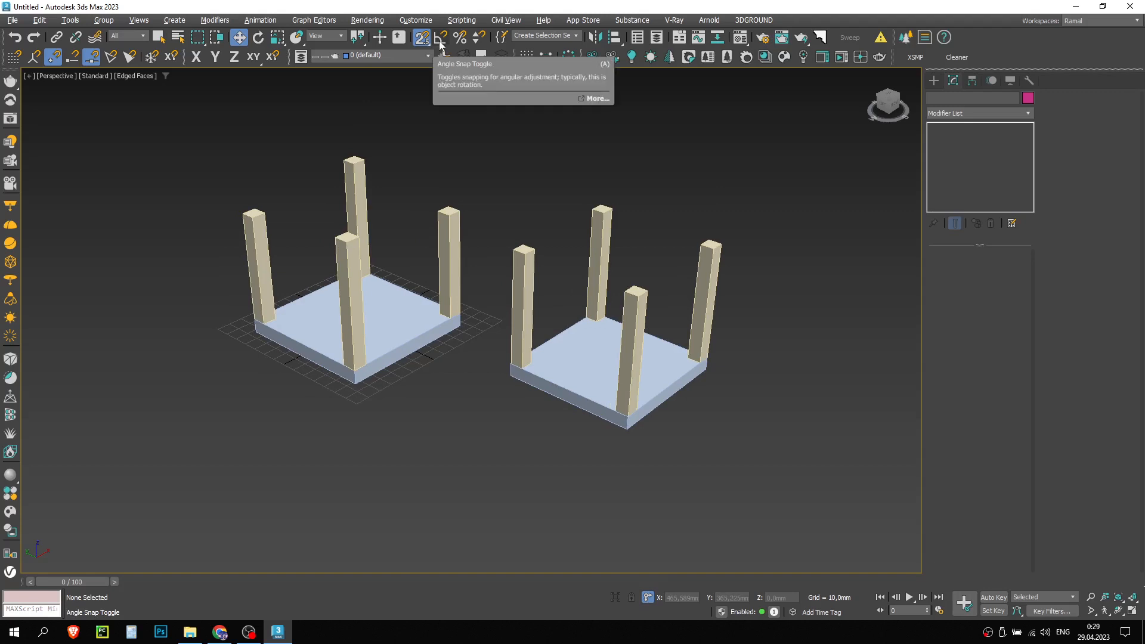
{"action": "left_click", "coordinate": [440, 40]}
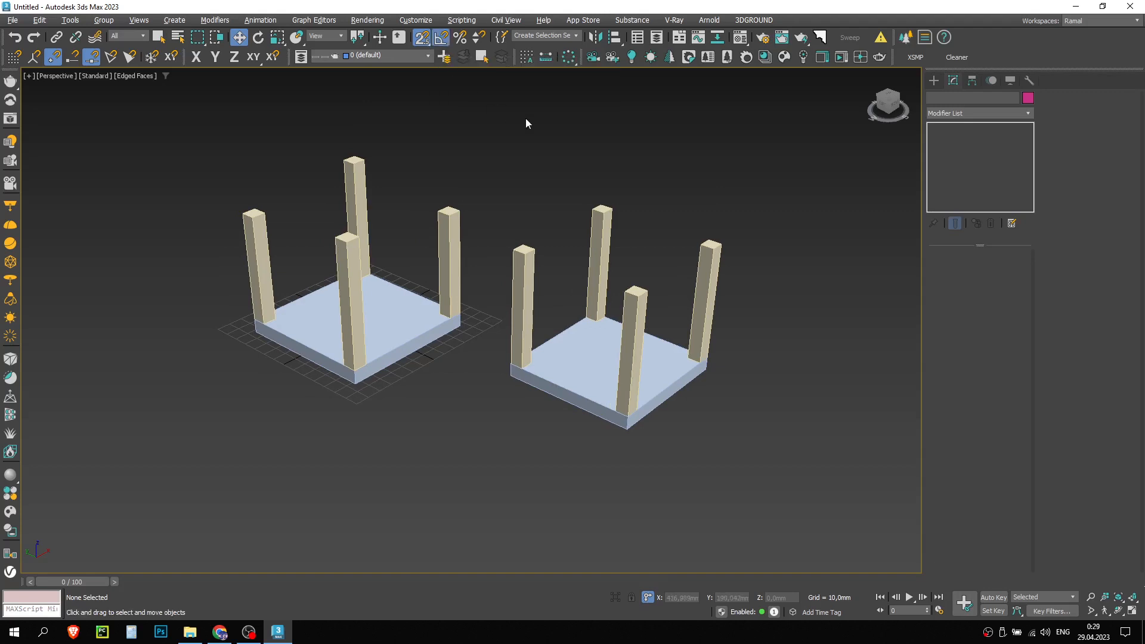
{"action": "left_click", "coordinate": [421, 38]}
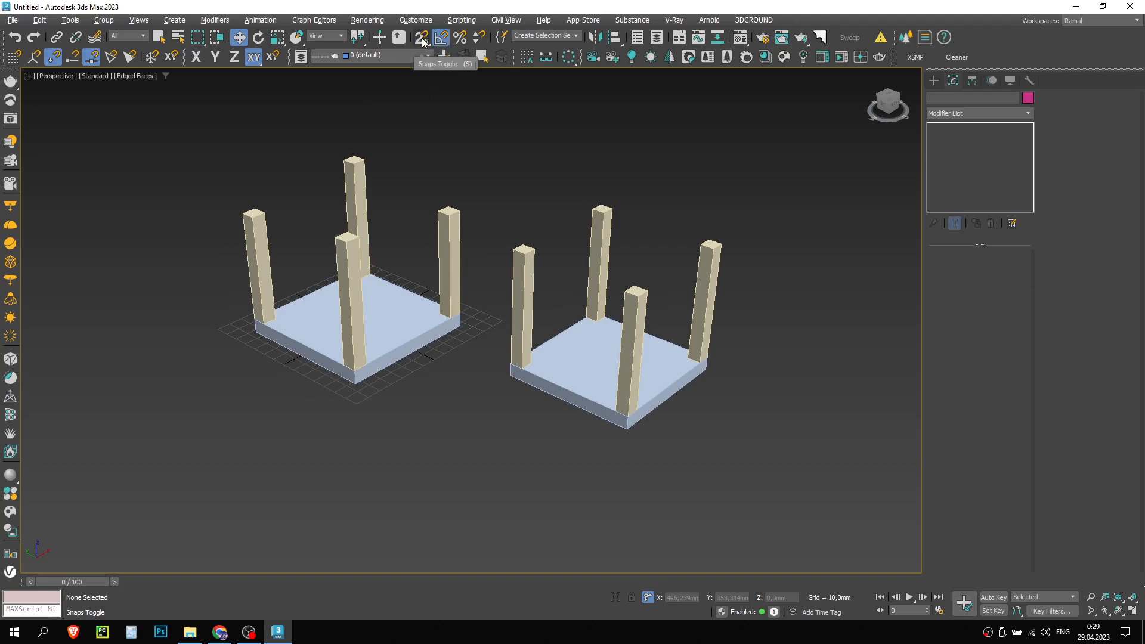
{"action": "middle_click_drag", "start_coordinate": [459, 111], "coordinate": [456, 119]}
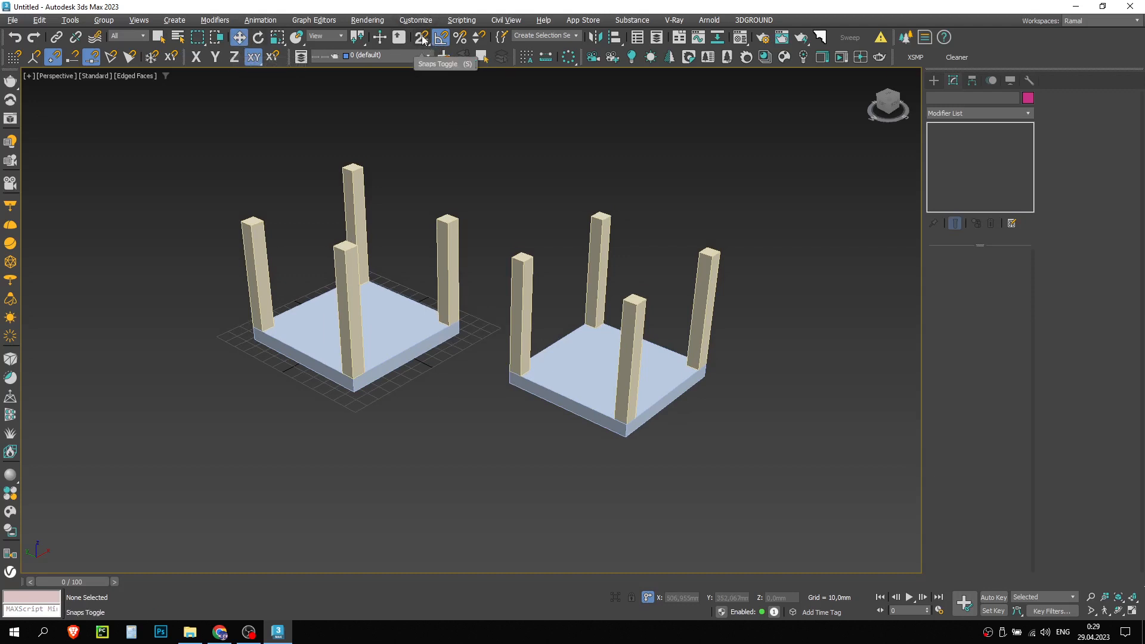
- Examine which snap toggle belongs to the Move, Rotate and Scale tools, finishing with Rotate active
{"action": "key", "text": "e"}
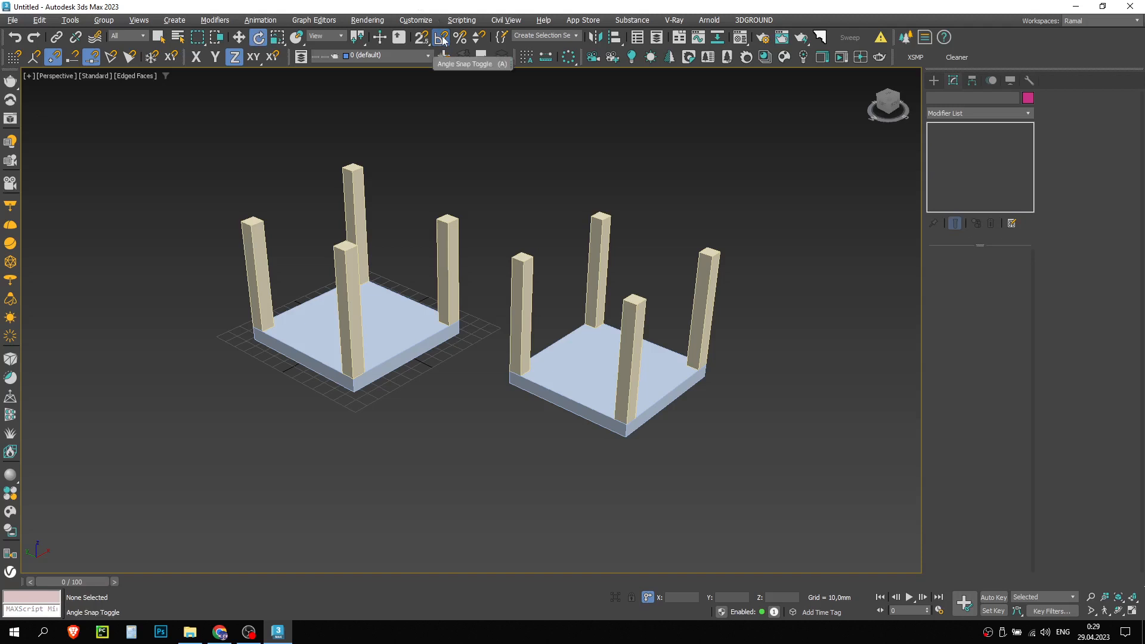
{"action": "left_click", "coordinate": [278, 37]}
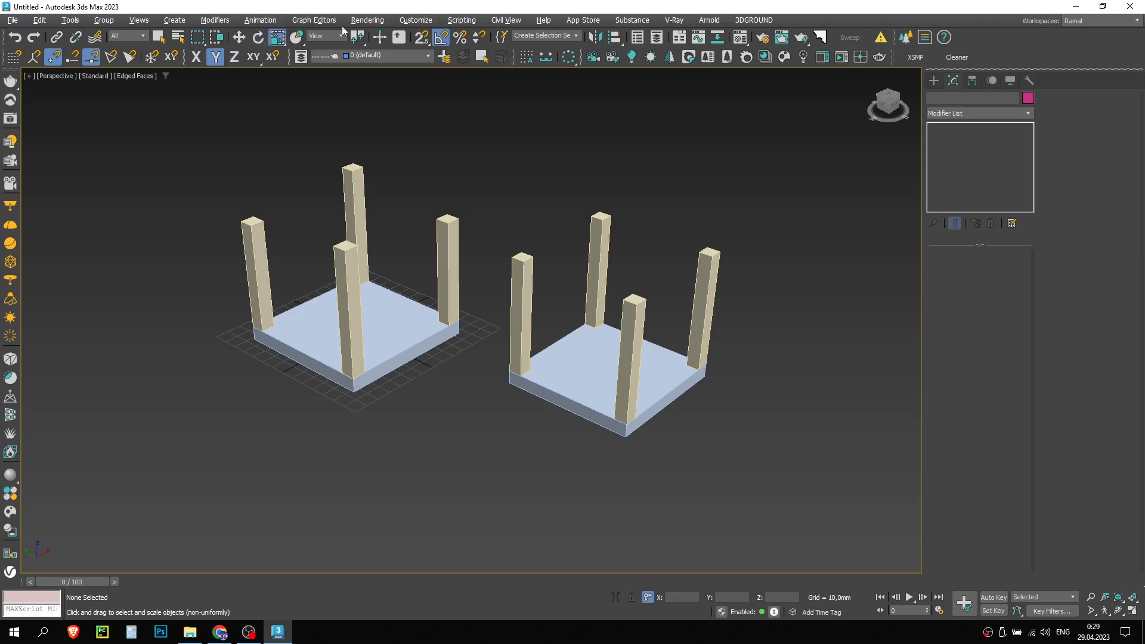
{"action": "left_click", "coordinate": [460, 38]}
{"action": "left_click", "coordinate": [240, 37]}
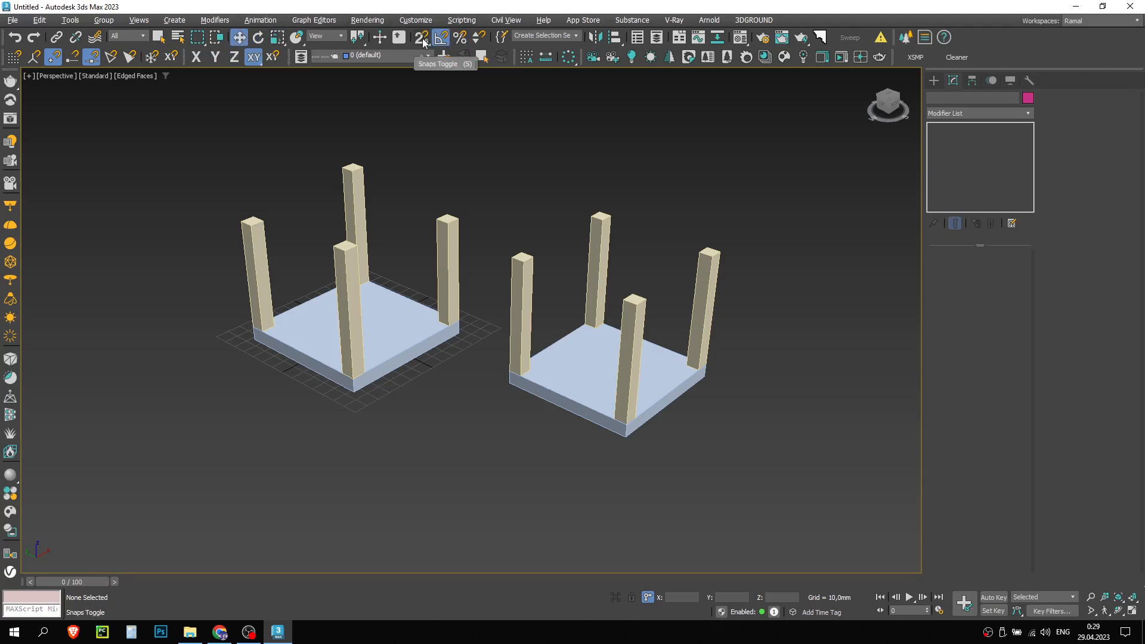
{"action": "left_click", "coordinate": [258, 39]}
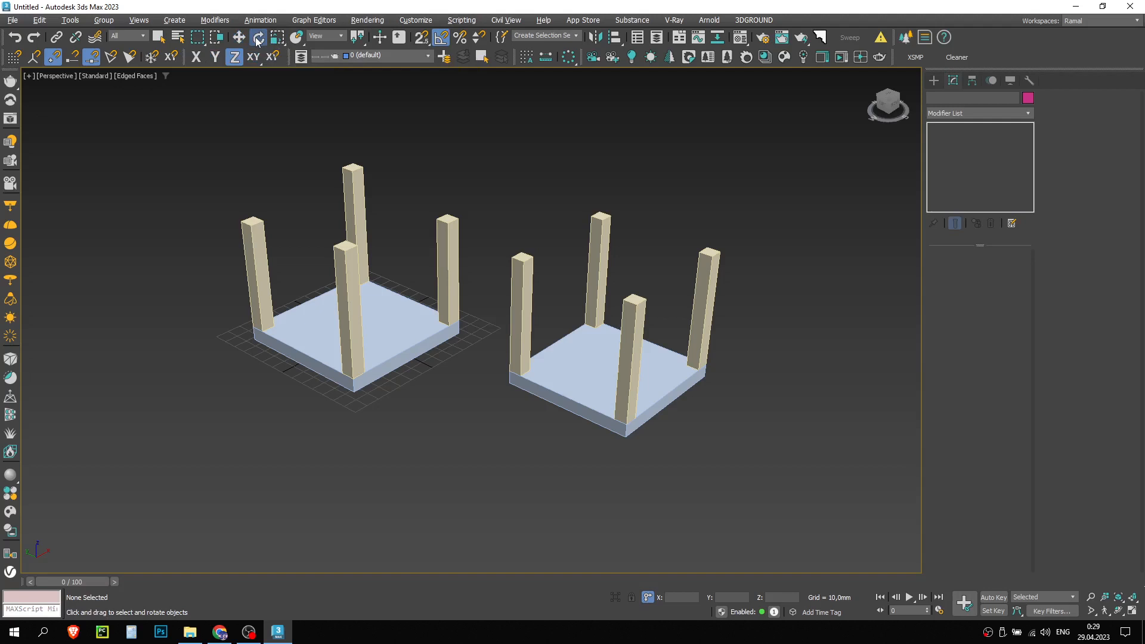
{"action": "left_click", "coordinate": [441, 39]}
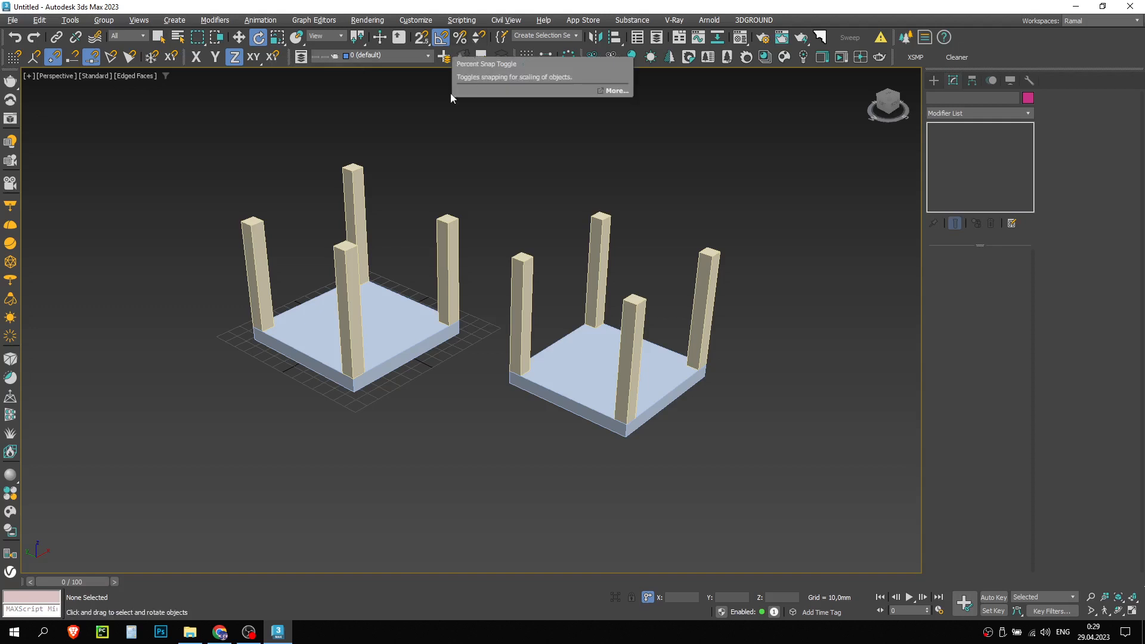
- Turn off angle snap, try rotating the post on the second slab's far front corner about the X axis, and undo the rotation
{"action": "left_click", "coordinate": [441, 37]}
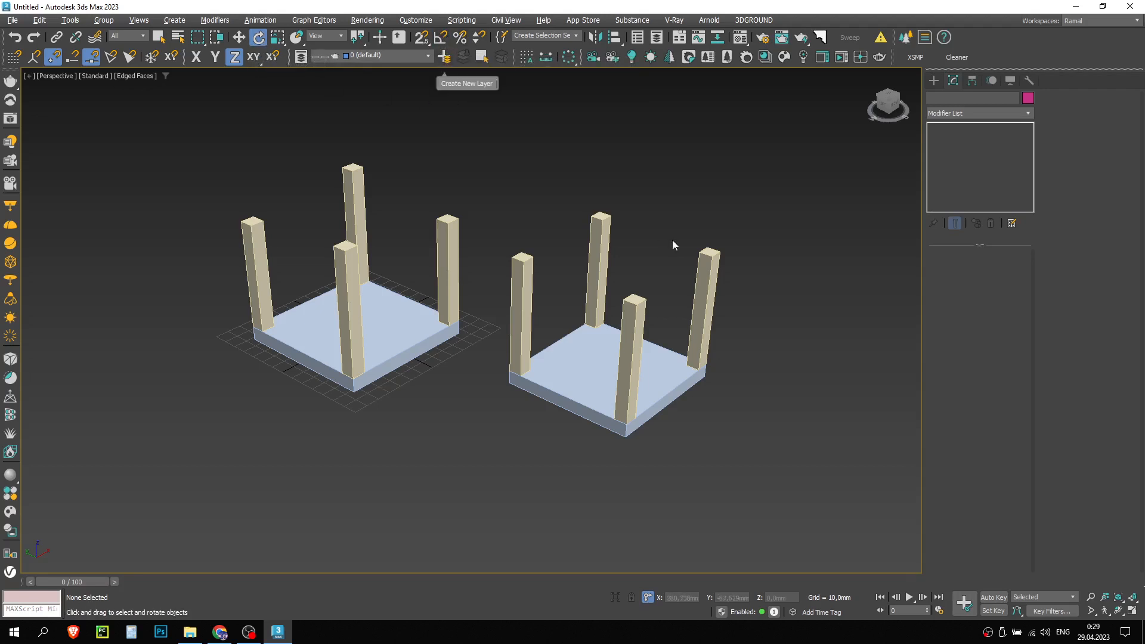
{"action": "left_click", "coordinate": [708, 298]}
{"action": "middle_click_drag", "start_coordinate": [751, 280], "coordinate": [594, 241]}
{"action": "left_click_drag", "start_coordinate": [570, 287], "coordinate": [589, 326]}
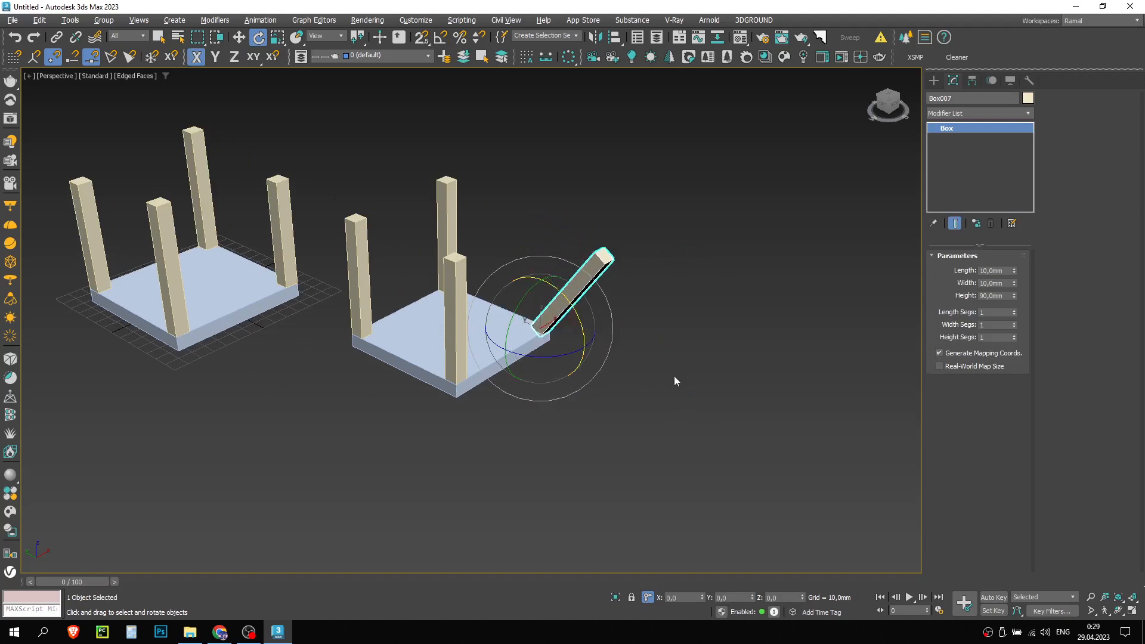
{"action": "key", "text": "ctrl+z"}
- Try rotating the selected post 45 degrees about the X axis with an exact value, and undo the rotation
{"action": "left_click", "coordinate": [686, 598]}
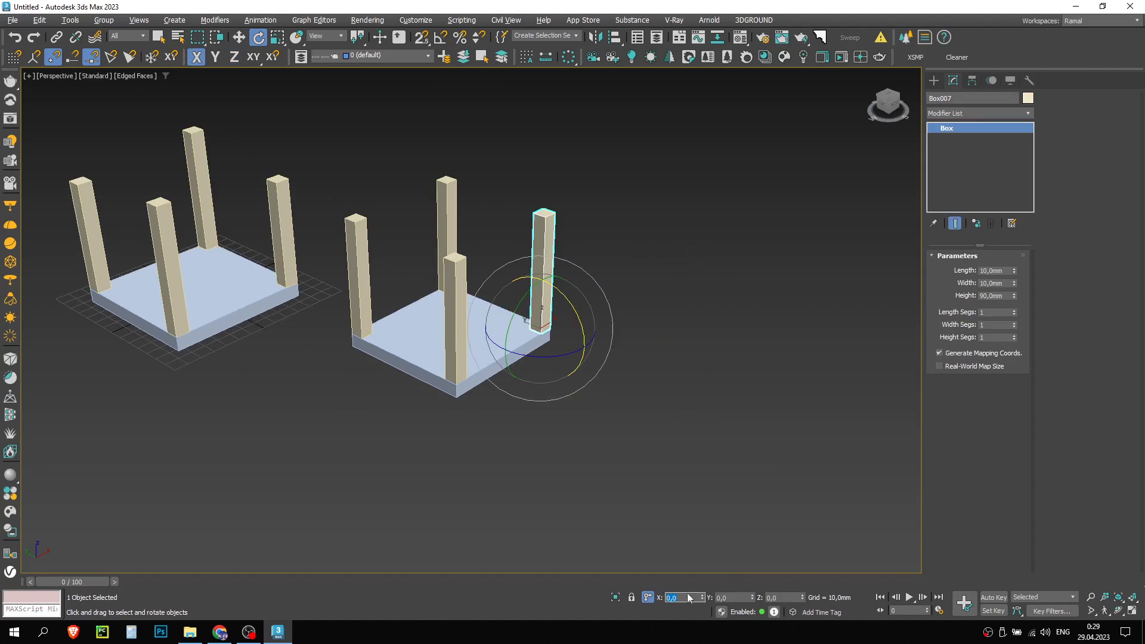
{"action": "type", "text": "45"}
{"action": "key", "text": "Return"}
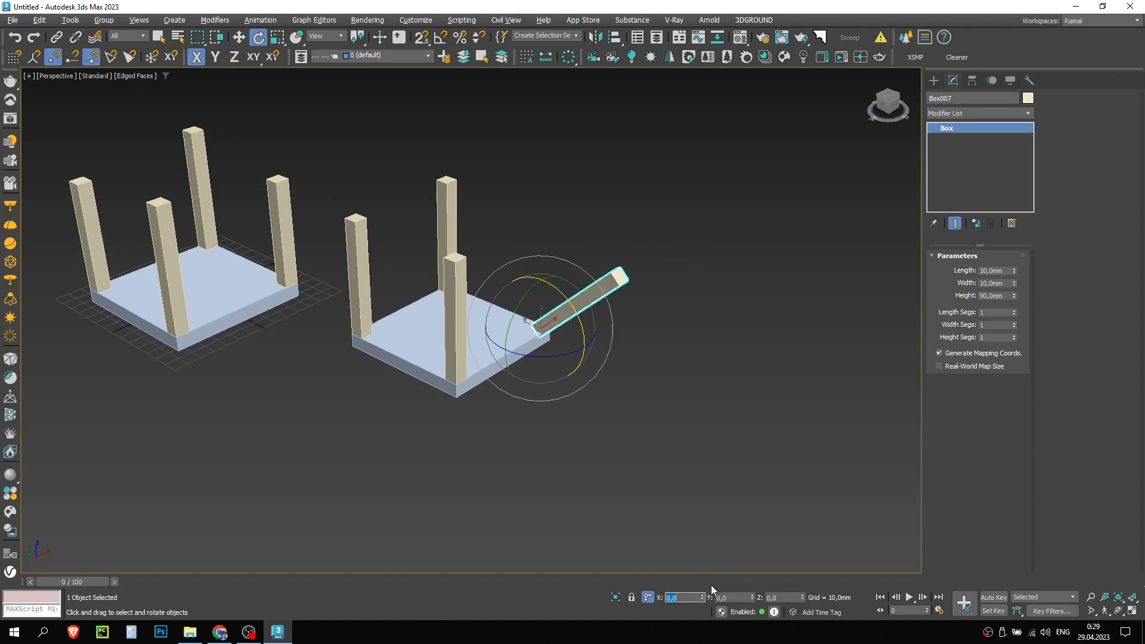
{"action": "key", "text": "ctrl+z"}
- Turn on angle snap, try rotating the selected post about the X axis in snapped increments, and undo the rotations
{"action": "scroll", "coordinate": [610, 403], "scroll_direction": "up", "scroll_amount": 5}
{"action": "scroll", "coordinate": [538, 320], "scroll_direction": "down", "scroll_amount": 3}
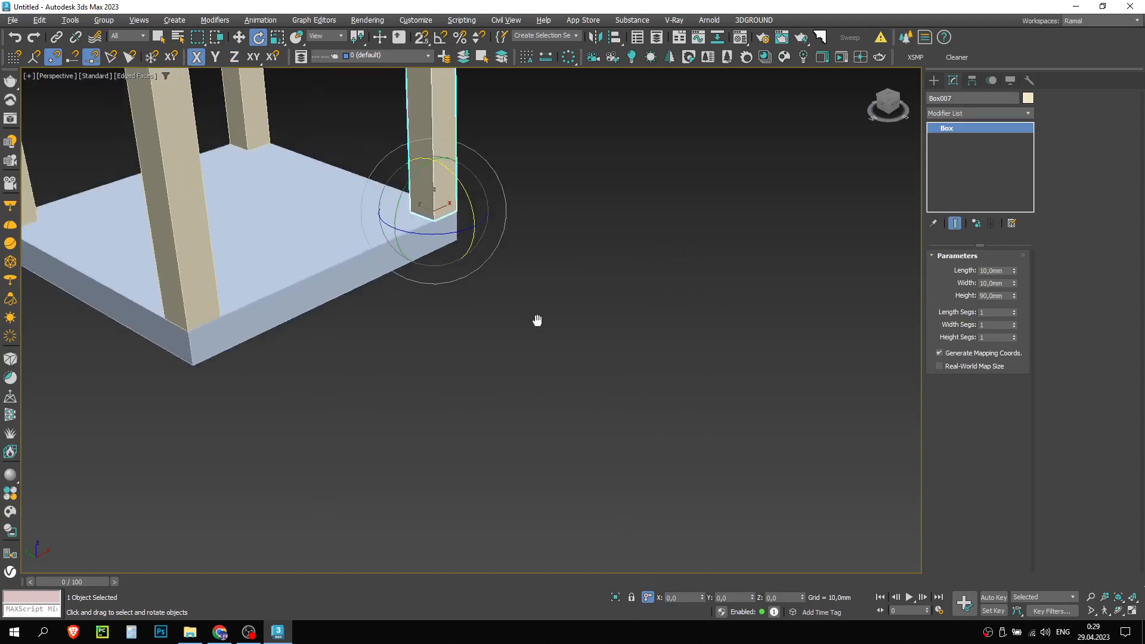
{"action": "middle_click_drag", "start_coordinate": [537, 319], "coordinate": [644, 422]}
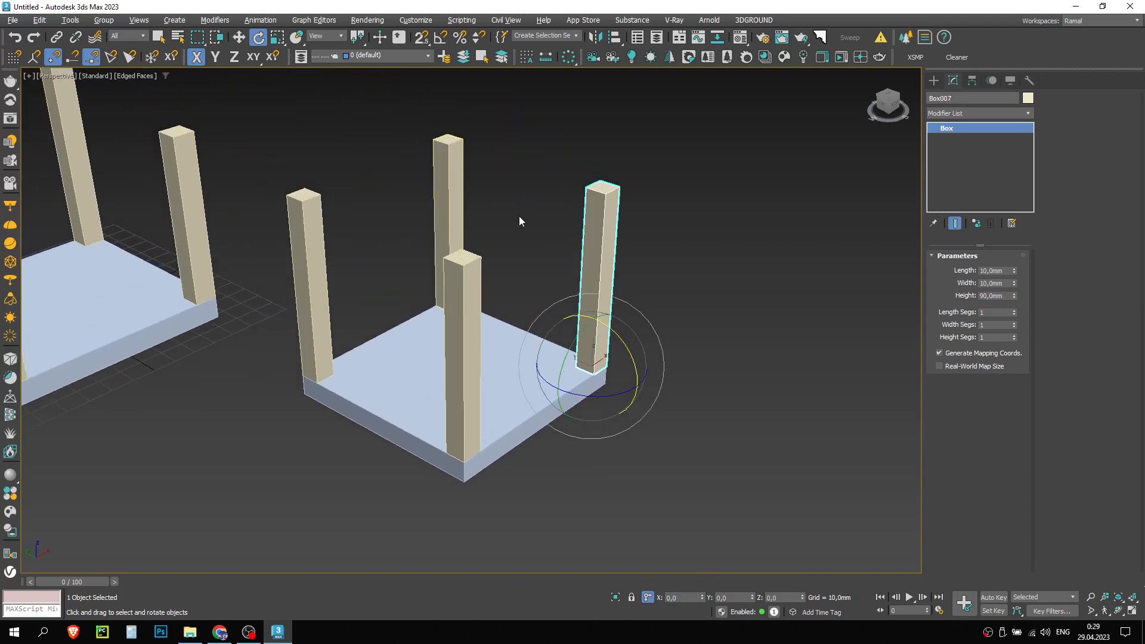
{"action": "middle_click_drag", "start_coordinate": [519, 216], "coordinate": [534, 247]}
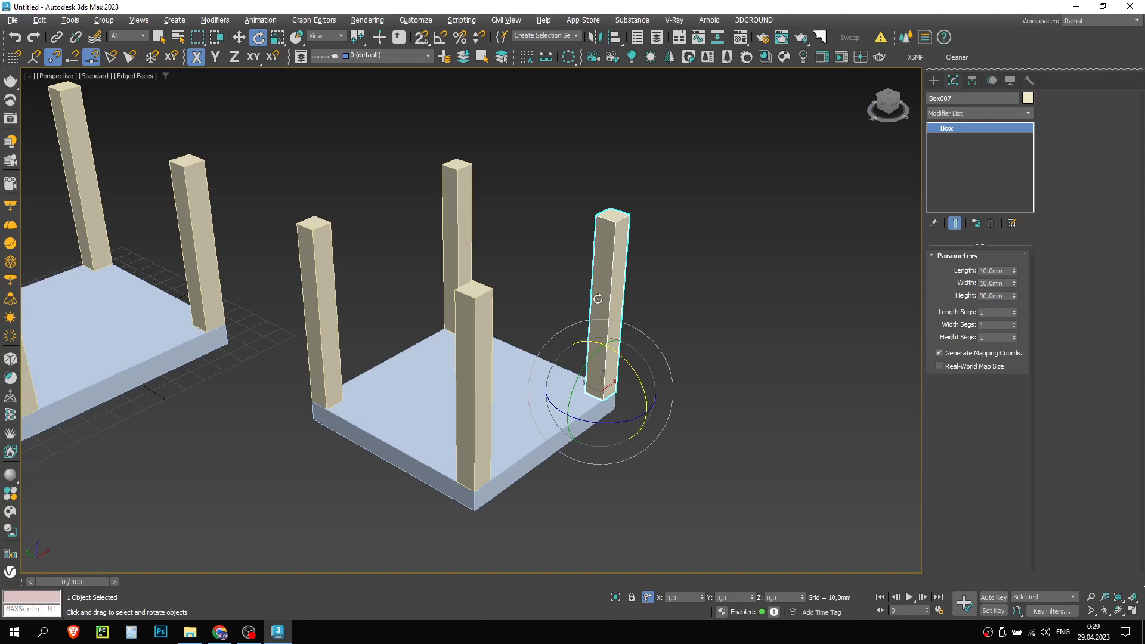
{"action": "left_click", "coordinate": [439, 39]}
{"action": "left_click_drag", "start_coordinate": [626, 362], "coordinate": [631, 368]}
{"action": "key", "text": "ctrl+z"}
{"action": "left_click", "coordinate": [673, 598]}
{"action": "left_click_drag", "start_coordinate": [626, 376], "coordinate": [642, 401]}
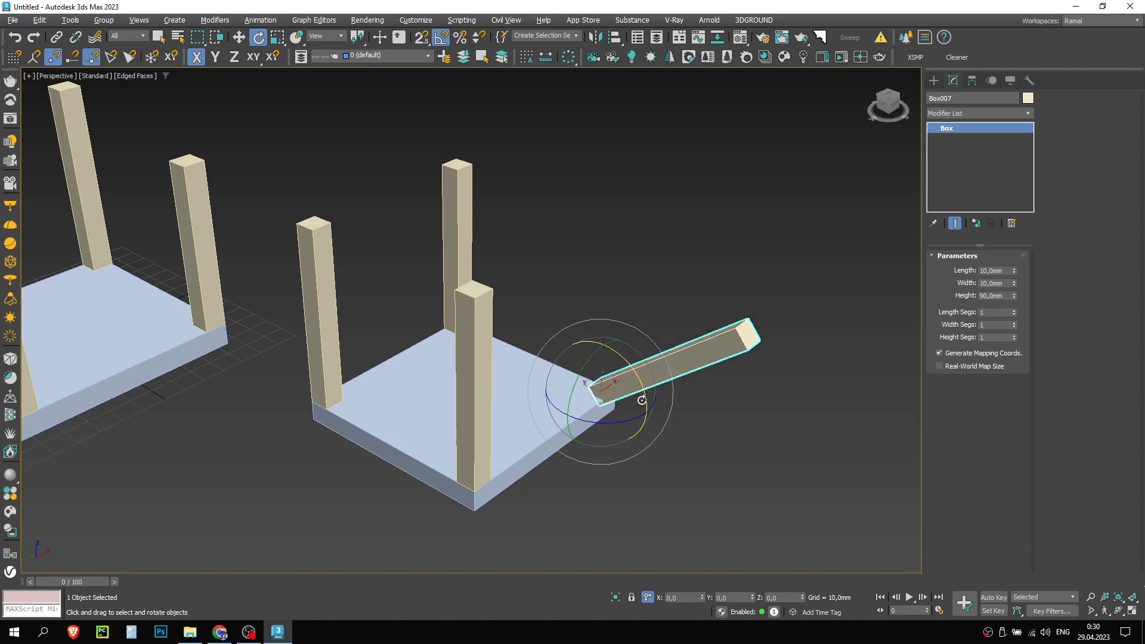
{"action": "key", "text": "ctrl+z"}
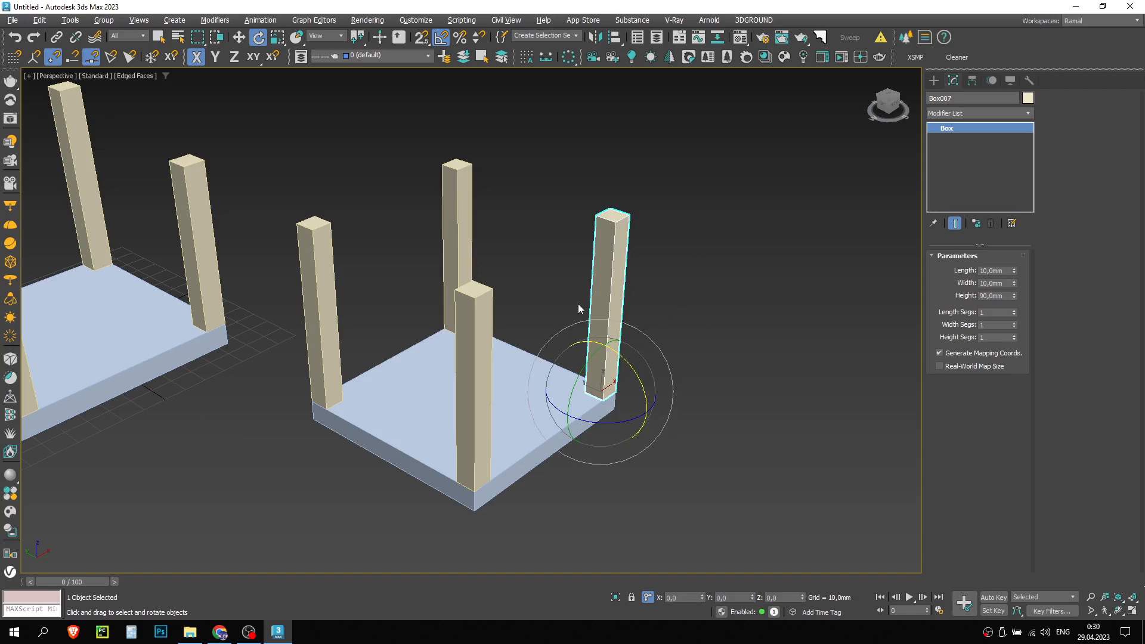
- Set the angle snap increment to 1 degree, try rotating the post about the X axis, and undo the rotation
{"action": "right_click", "coordinate": [439, 40]}
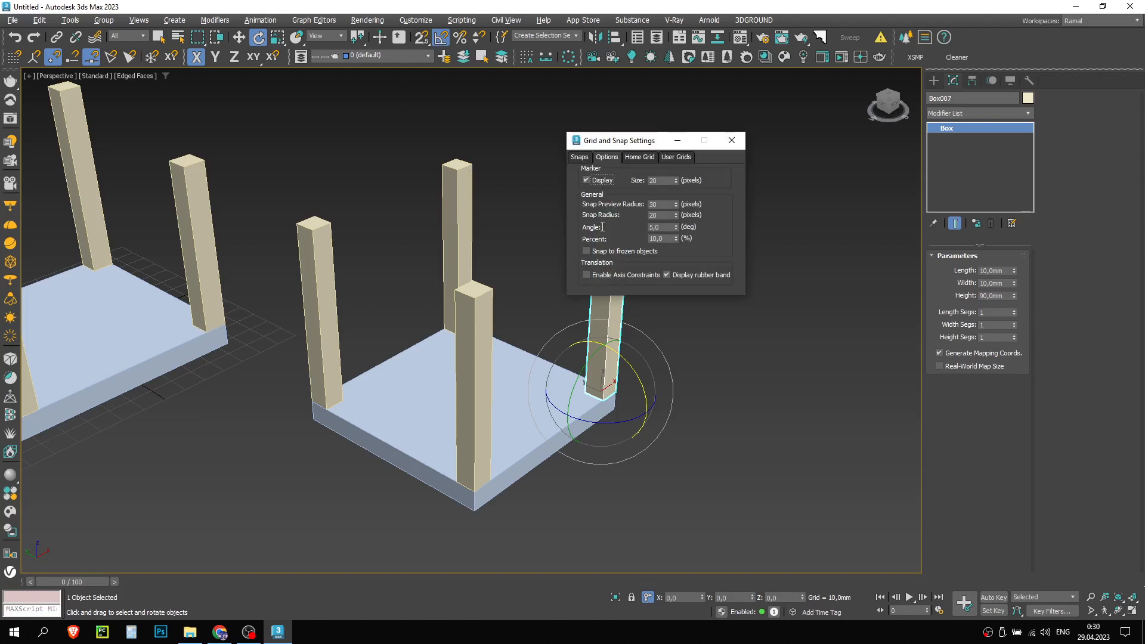
{"action": "double_click", "coordinate": [666, 228]}
{"action": "type", "text": "1"}
{"action": "left_click", "coordinate": [732, 140]}
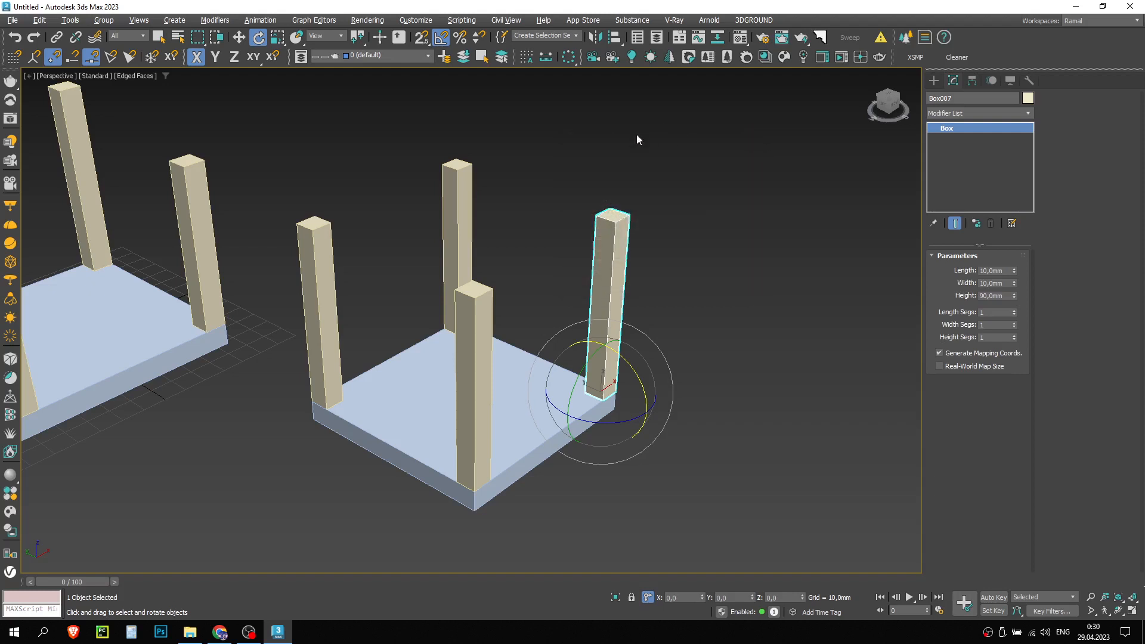
{"action": "right_click", "coordinate": [443, 40]}
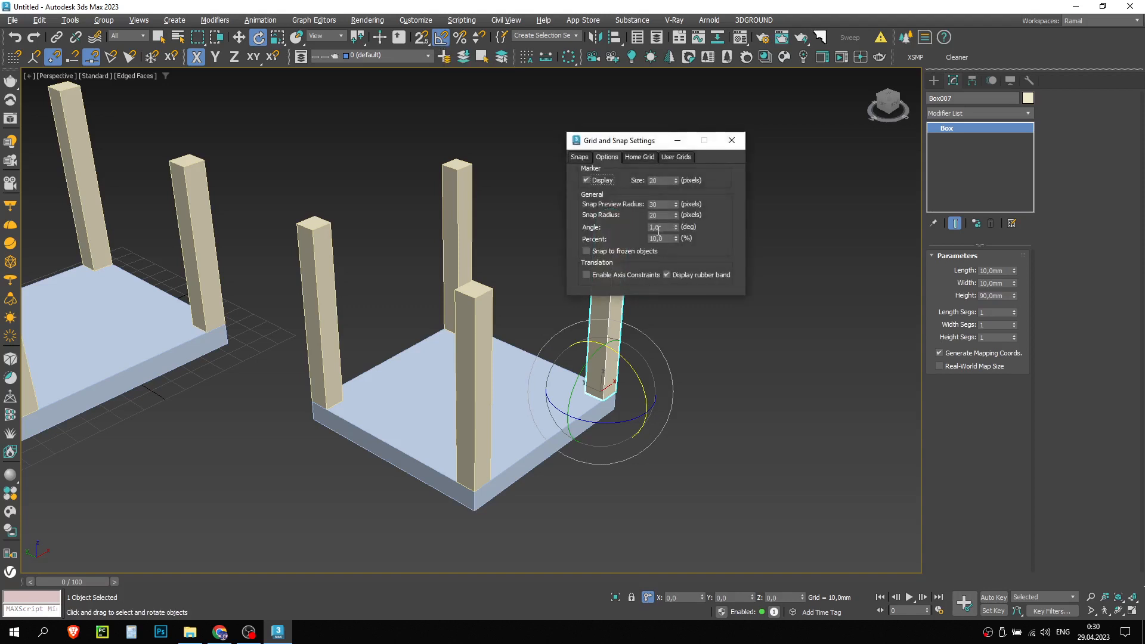
{"action": "left_click", "coordinate": [732, 141]}
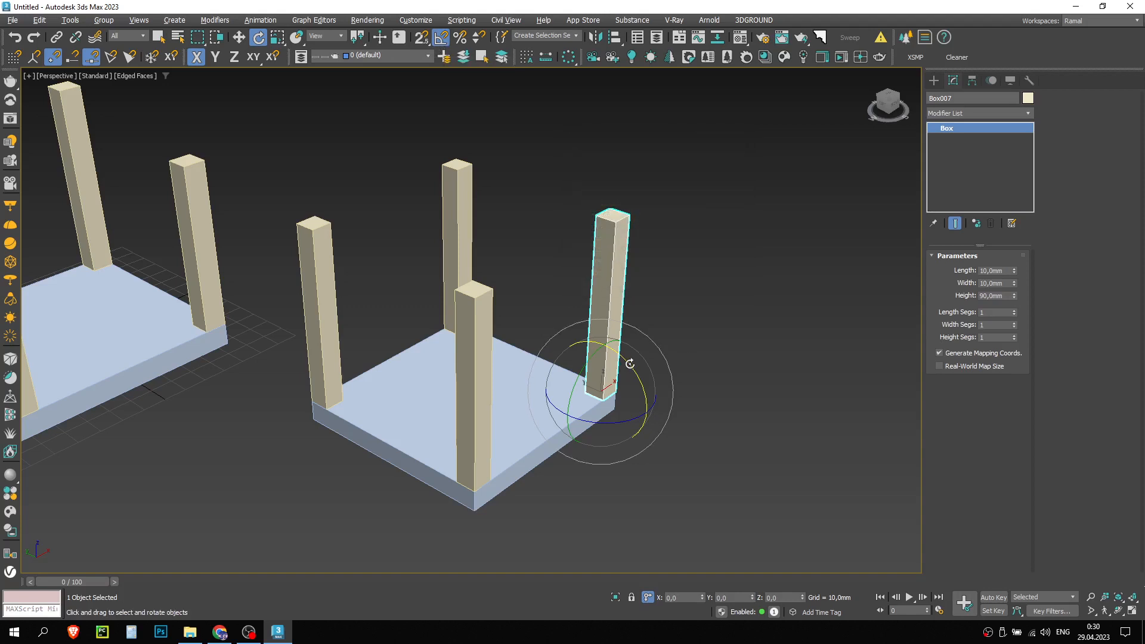
{"action": "left_click_drag", "start_coordinate": [628, 365], "coordinate": [663, 435]}
{"action": "key", "text": "ctrl+z"}
- Set the angle snap increment to 15 degrees, try rotating the post about the X axis, undo it and return to plain selection
{"action": "right_click", "coordinate": [444, 43]}
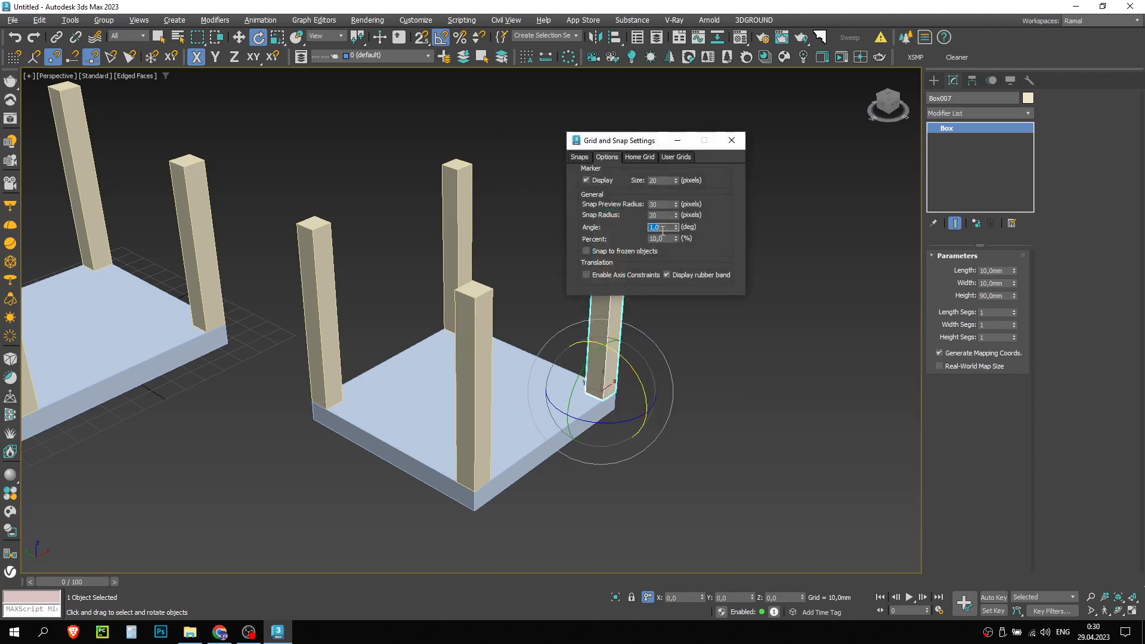
{"action": "type", "text": "15"}
{"action": "key", "text": "Return"}
{"action": "left_click", "coordinate": [732, 141]}
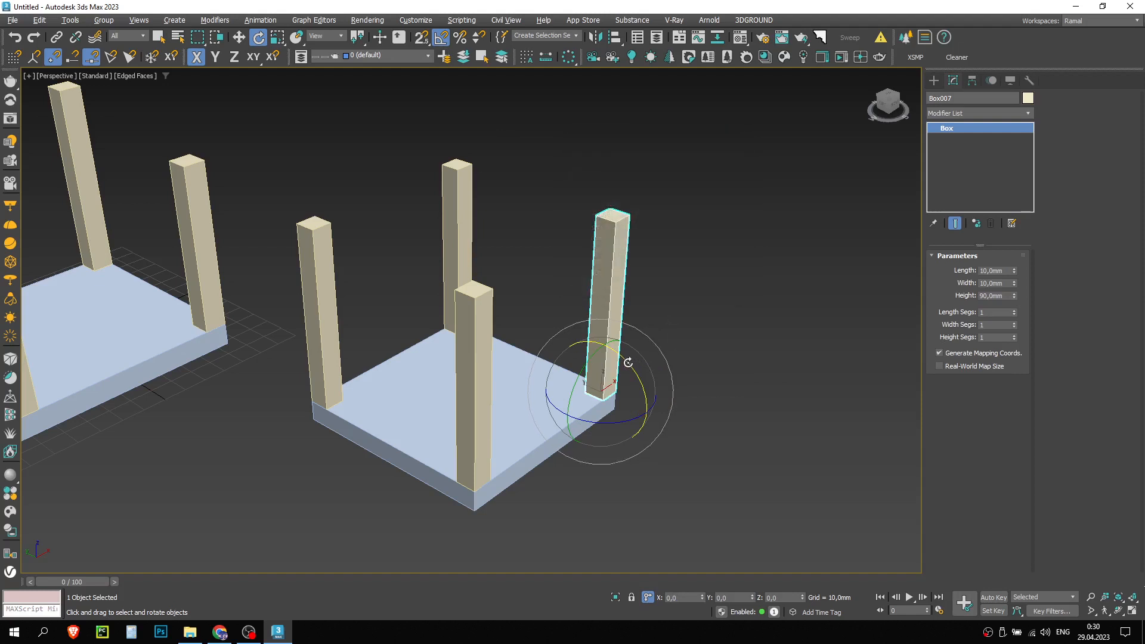
{"action": "left_click_drag", "start_coordinate": [628, 362], "coordinate": [646, 385]}
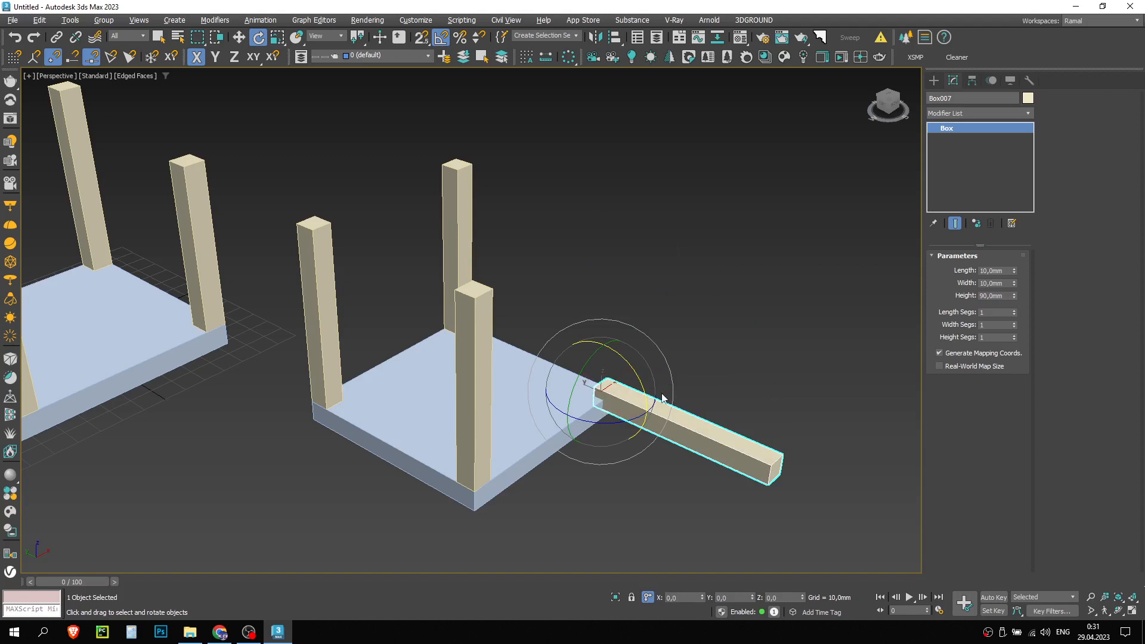
{"action": "key", "text": "ctrl+z"}
{"action": "key", "text": "w"}
{"action": "key", "text": "q"}
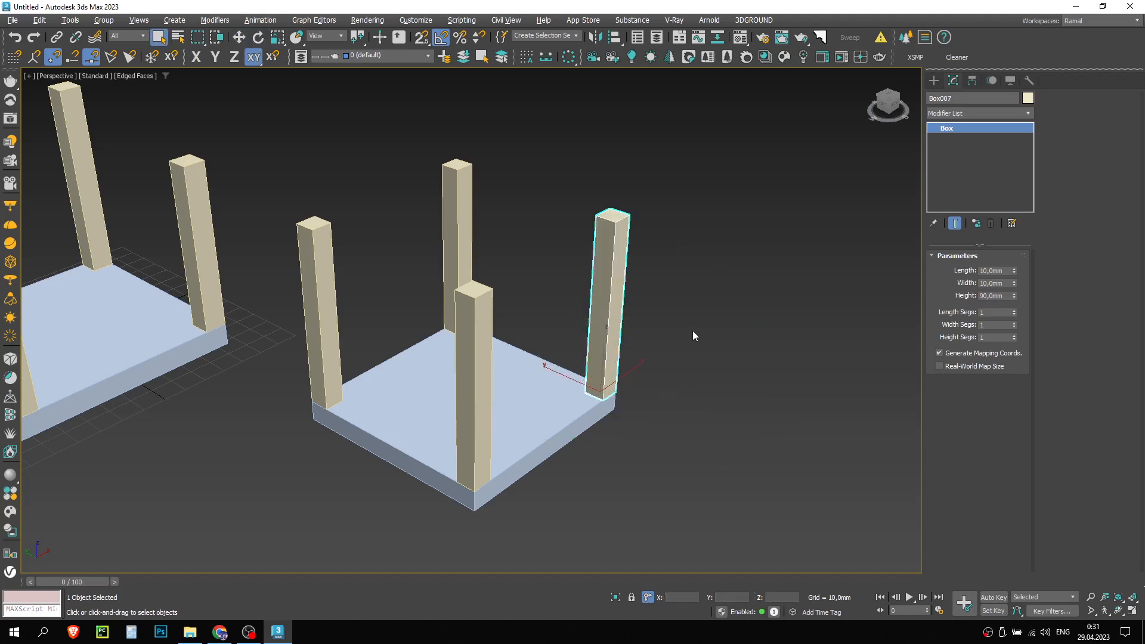
- Check the angle and percent increments in the Grid and Snap Settings, turn off angle snap and clear the selection
{"action": "right_click", "coordinate": [441, 37]}
{"action": "left_click", "coordinate": [732, 141]}
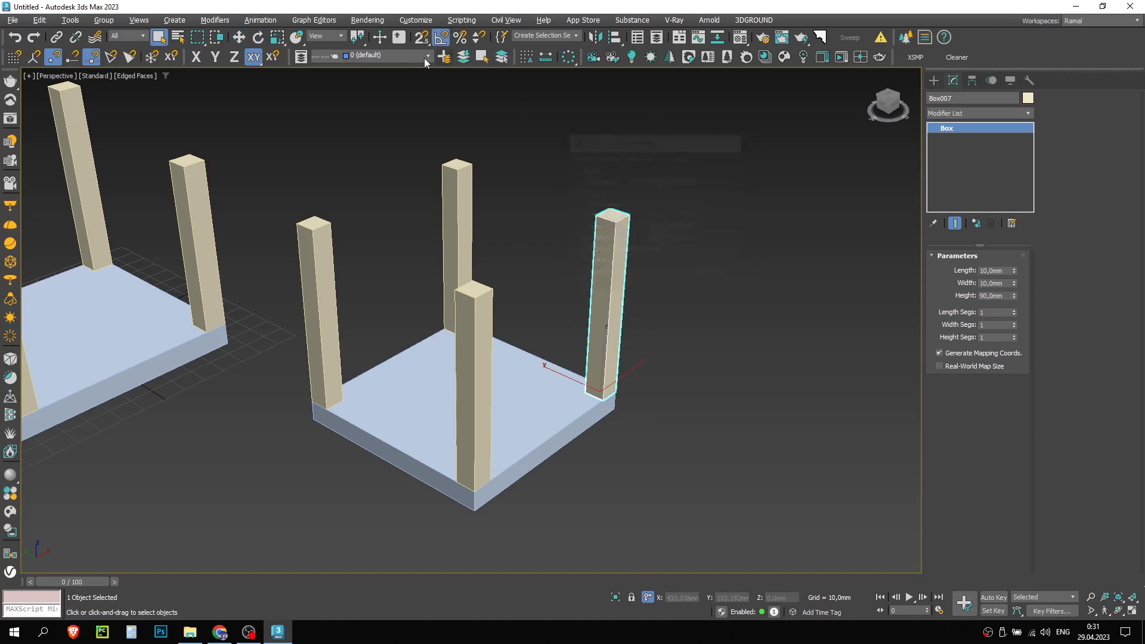
{"action": "right_click", "coordinate": [441, 37]}
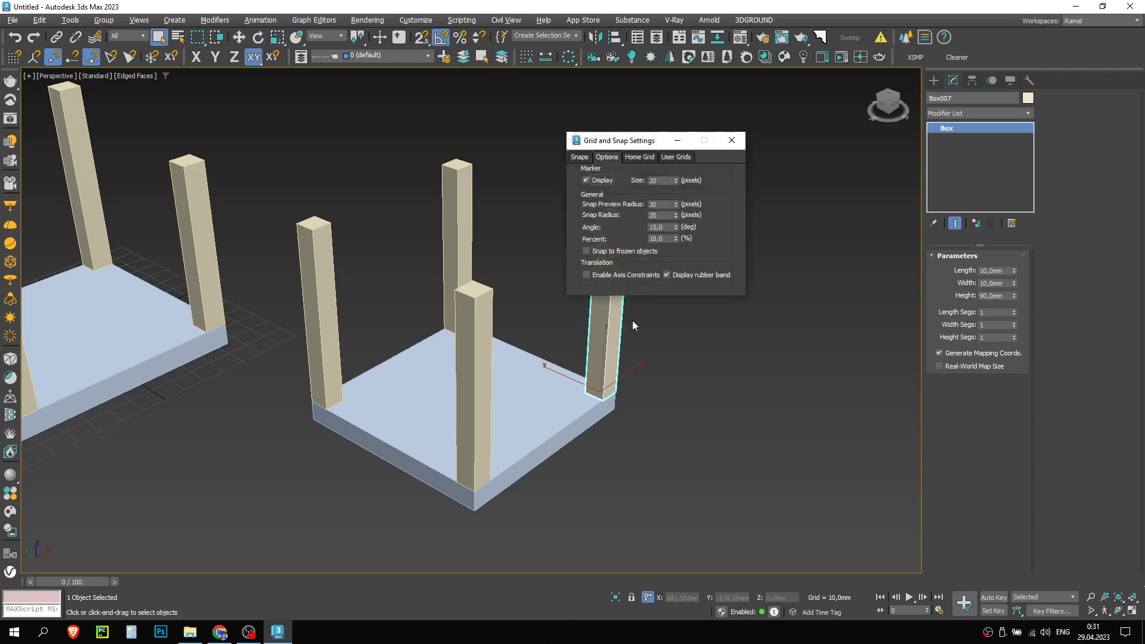
{"action": "left_click", "coordinate": [659, 239]}
{"action": "left_click", "coordinate": [732, 140]}
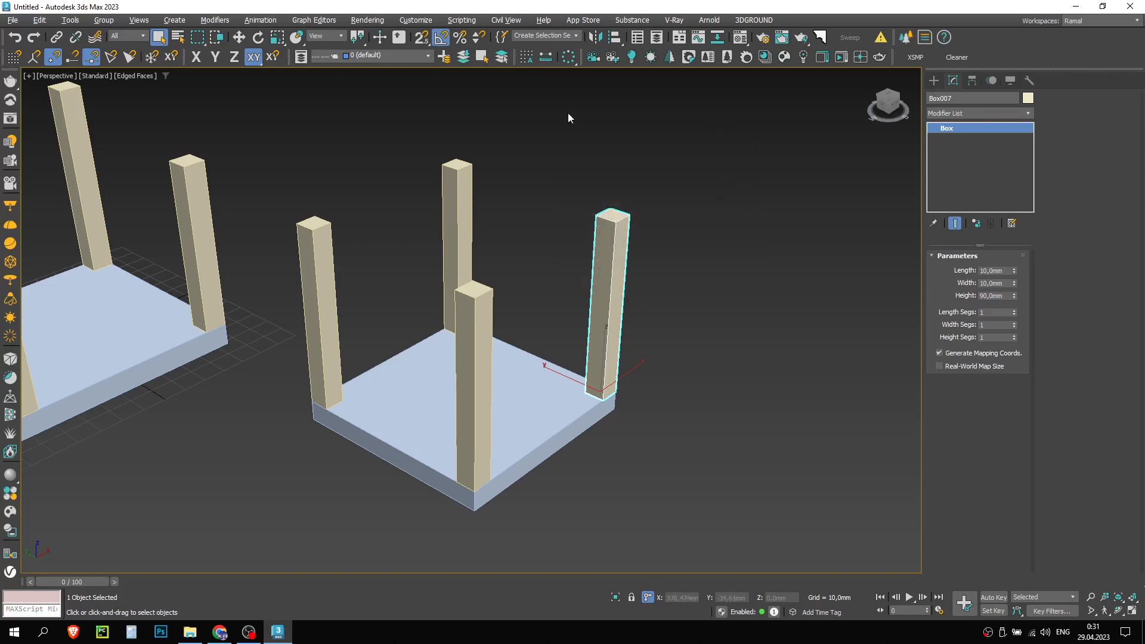
{"action": "right_click", "coordinate": [462, 42]}
{"action": "left_click", "coordinate": [732, 141]}
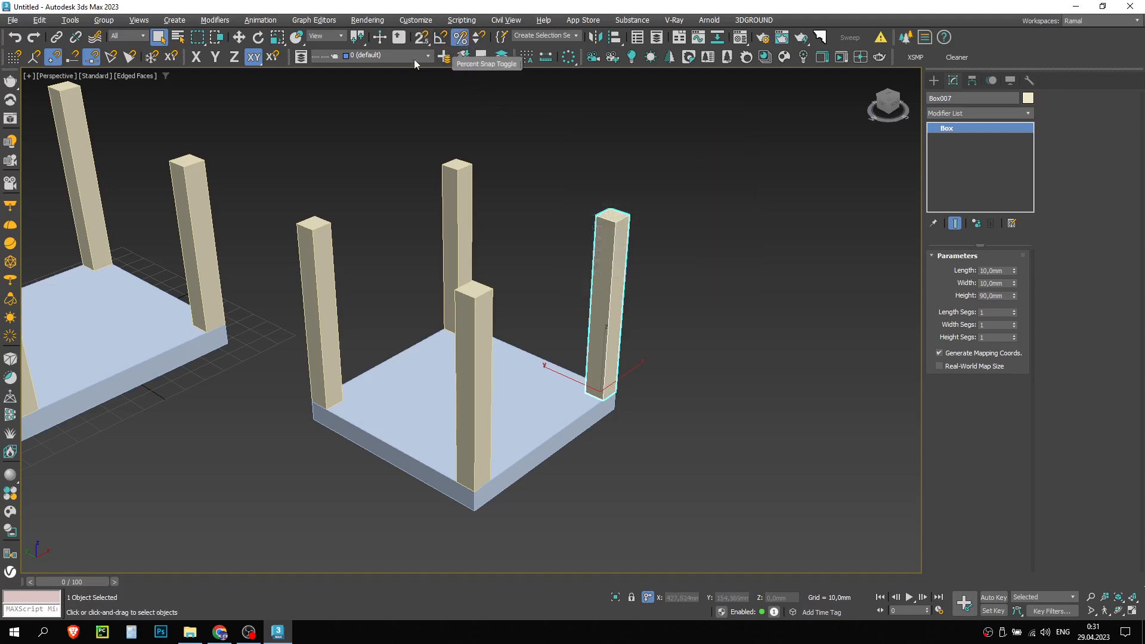
{"action": "left_click", "coordinate": [508, 98]}
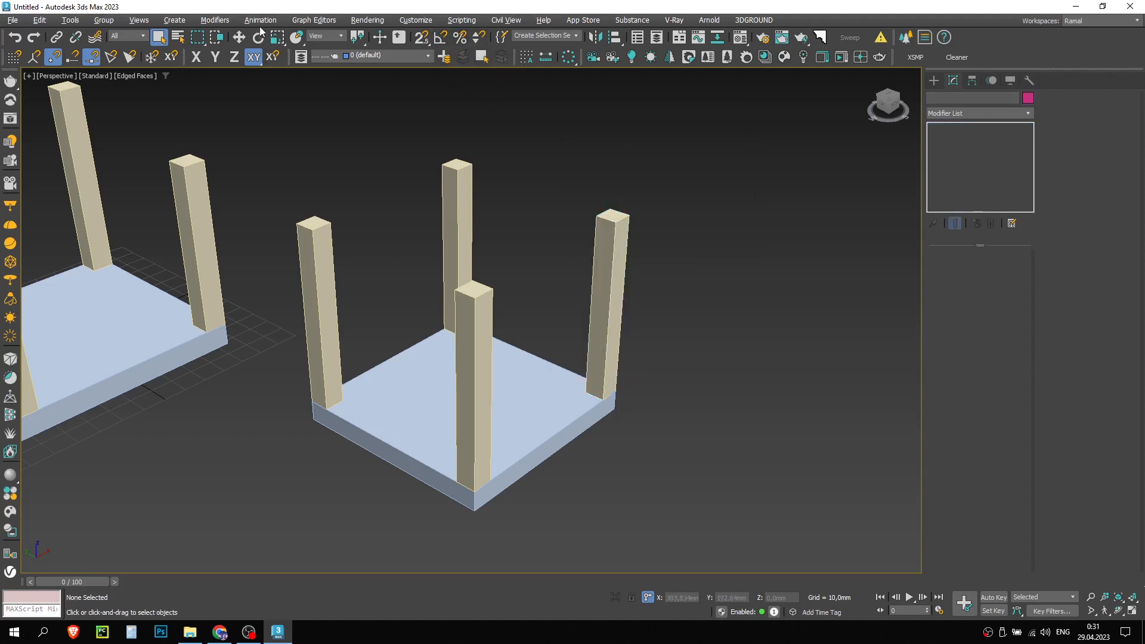
- Try uniformly scaling the post on the second slab's far front corner to 175 percent without percent snap, and undo the scaling
{"action": "left_click", "coordinate": [277, 37]}
{"action": "left_click", "coordinate": [216, 57]}
{"action": "scroll", "coordinate": [635, 239], "scroll_direction": "down", "scroll_amount": 3}
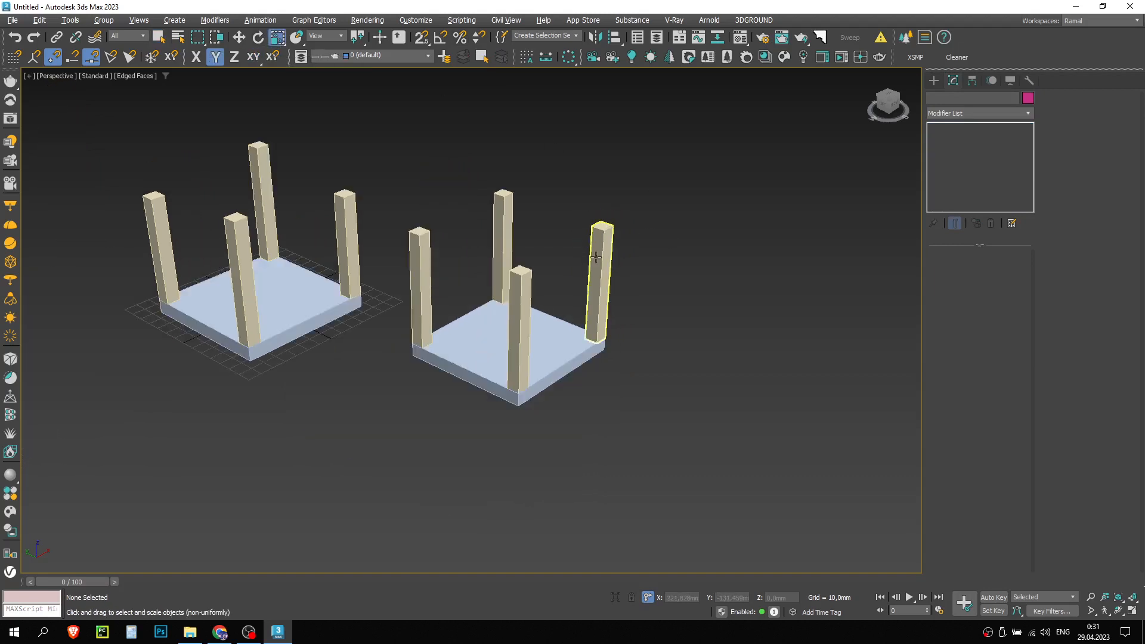
{"action": "left_click", "coordinate": [602, 277]}
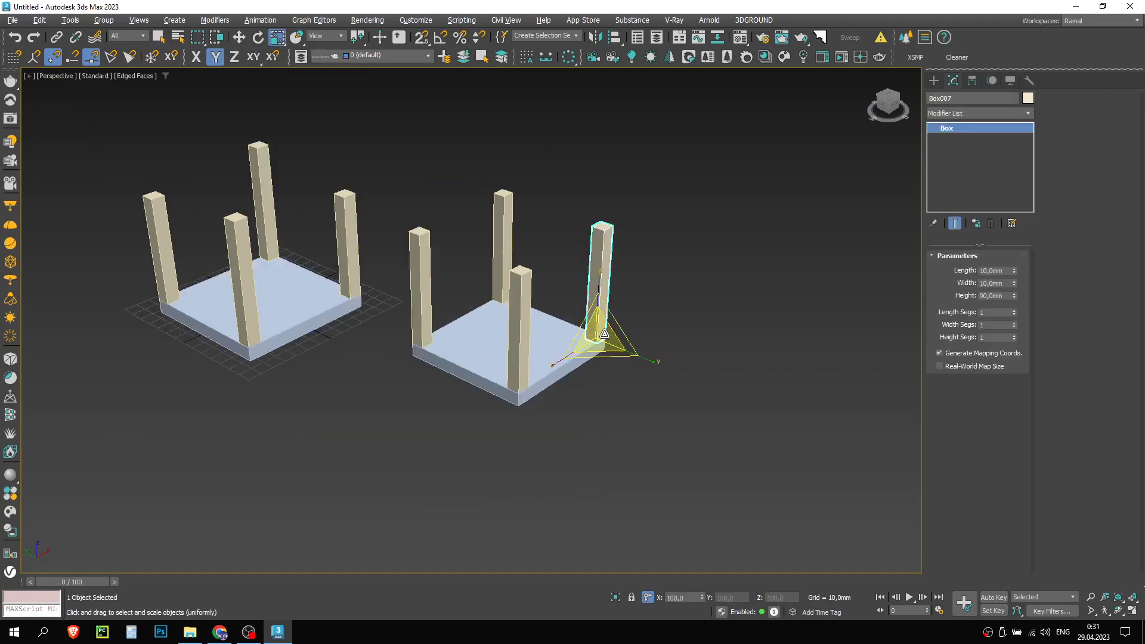
{"action": "left_click_drag", "start_coordinate": [605, 334], "coordinate": [608, 287]}
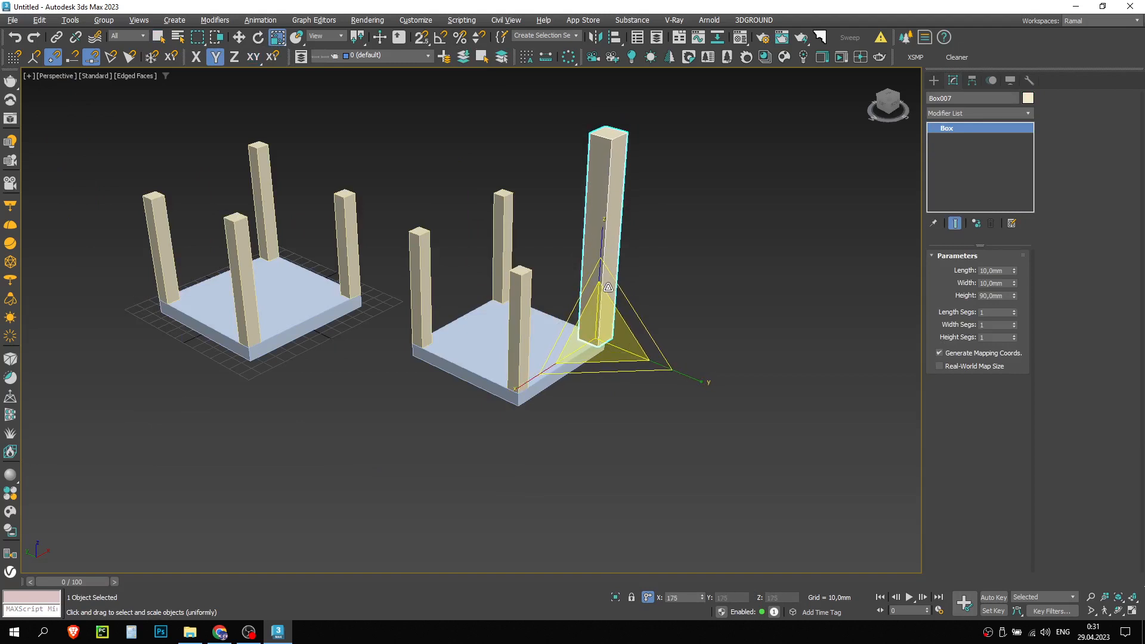
{"action": "key", "text": "ctrl+z"}
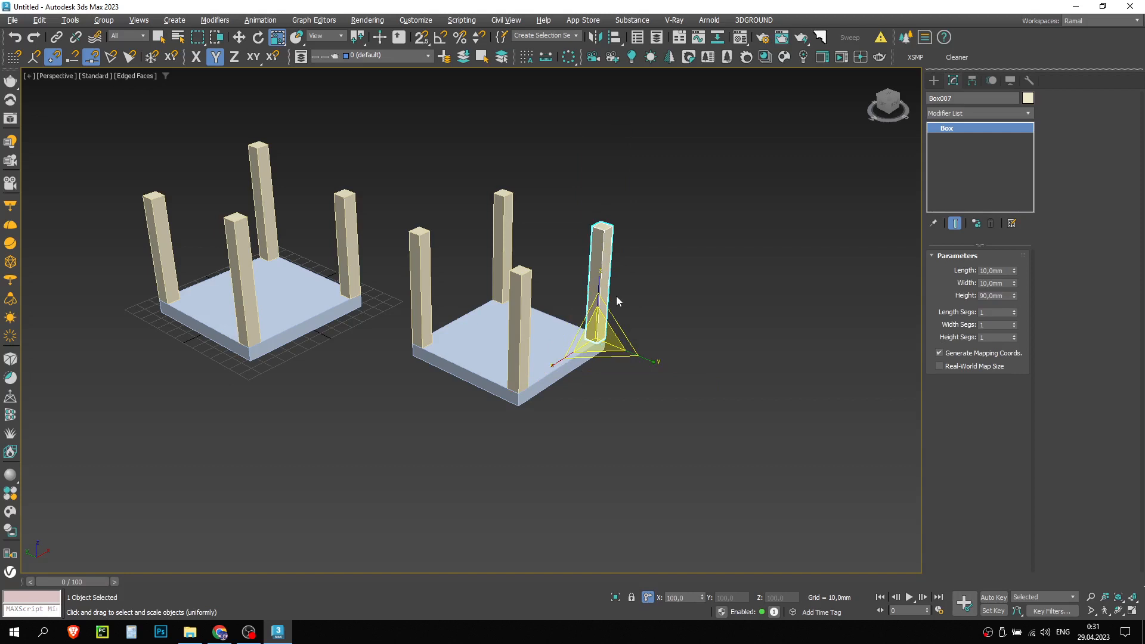
- Turn on percent snap, try scaling the post uniformly with the 10 percent increment, and undo the scaling
{"action": "right_click", "coordinate": [460, 39]}
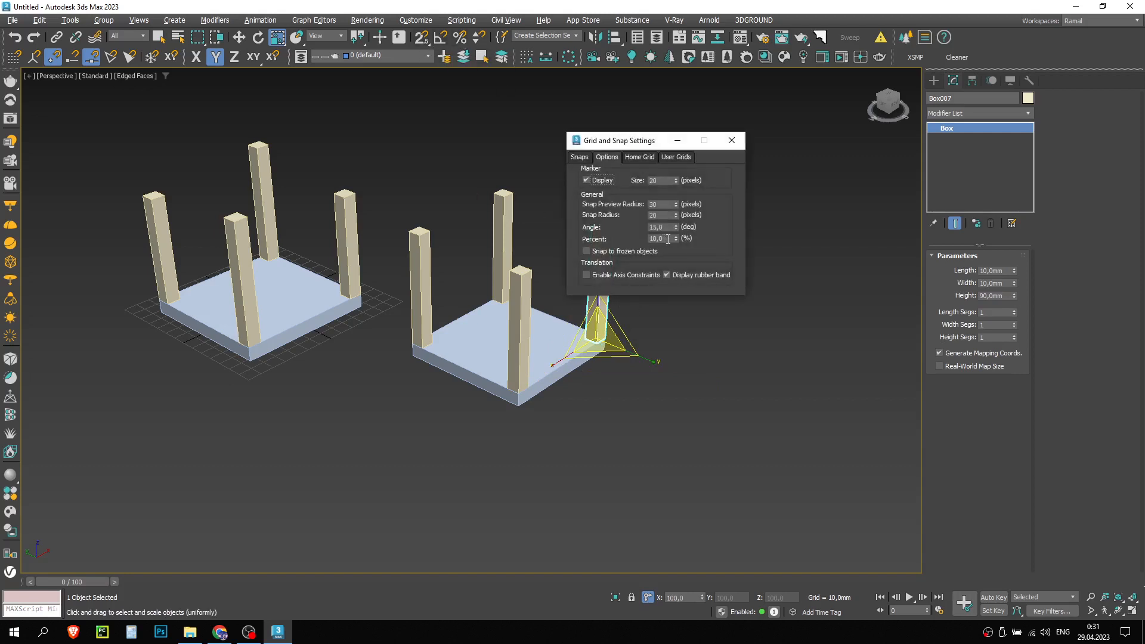
{"action": "left_click", "coordinate": [732, 141]}
{"action": "middle_click_drag", "start_coordinate": [643, 370], "coordinate": [627, 378]}
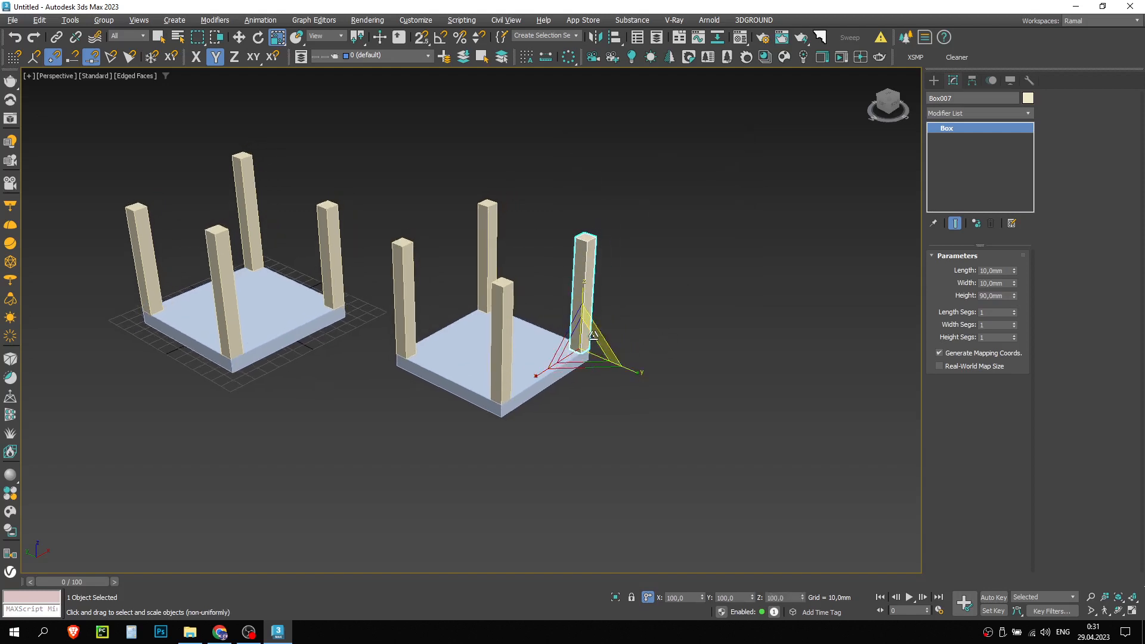
{"action": "left_click", "coordinate": [460, 37]}
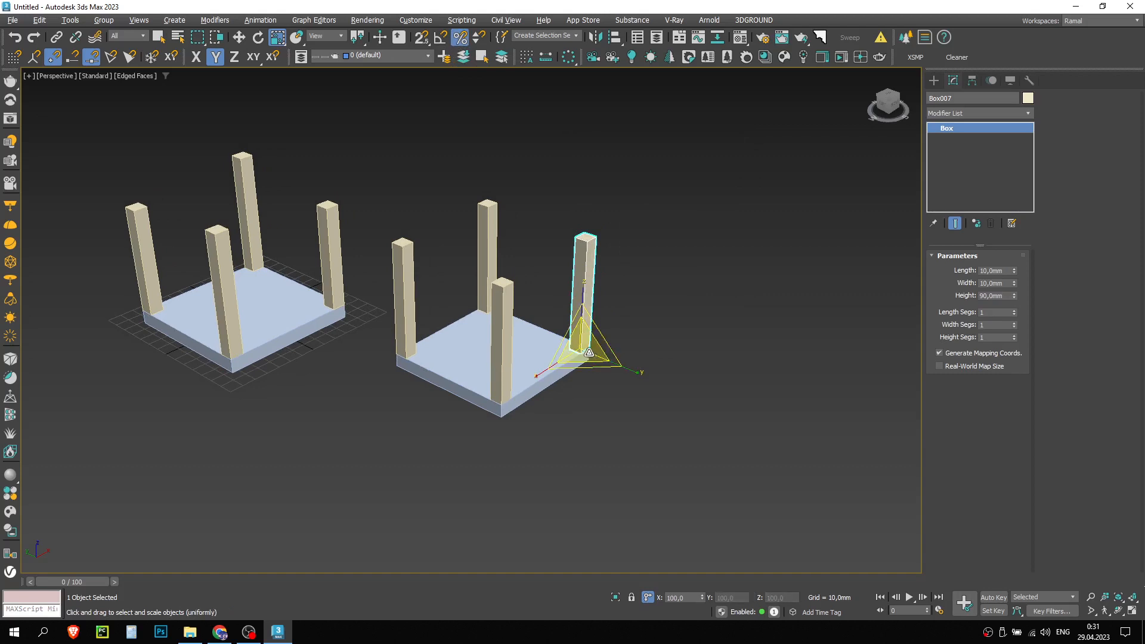
{"action": "left_click_drag", "start_coordinate": [589, 352], "coordinate": [593, 326]}
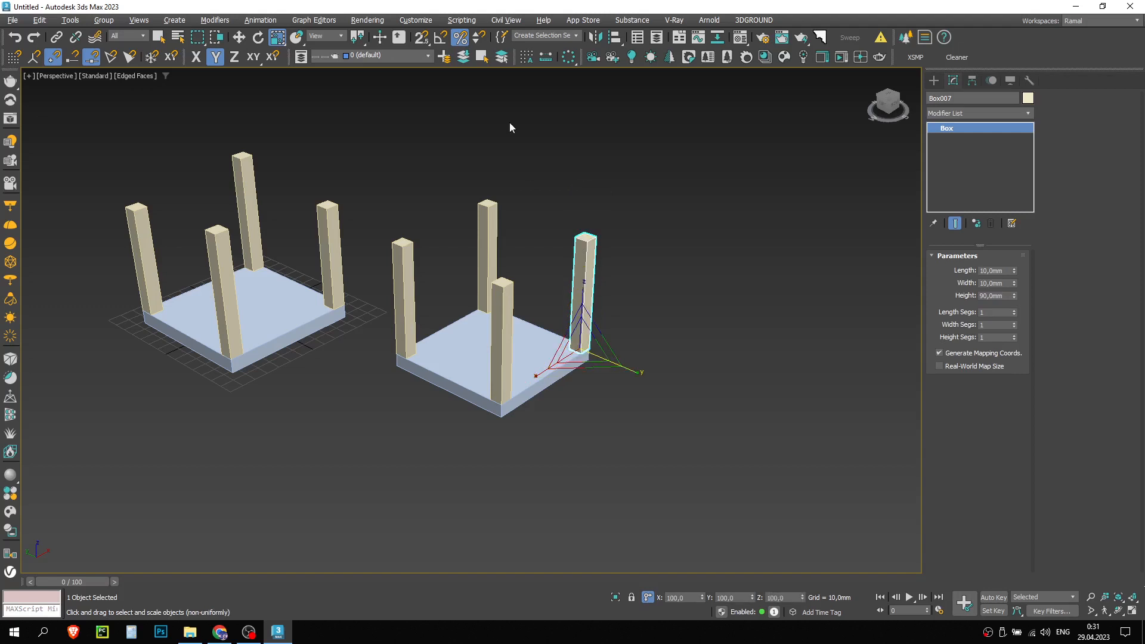
- Set the percent snap increment to 5, try scaling the post uniformly, and undo the scaling
{"action": "right_click", "coordinate": [459, 37]}
{"action": "left_click", "coordinate": [656, 238]}
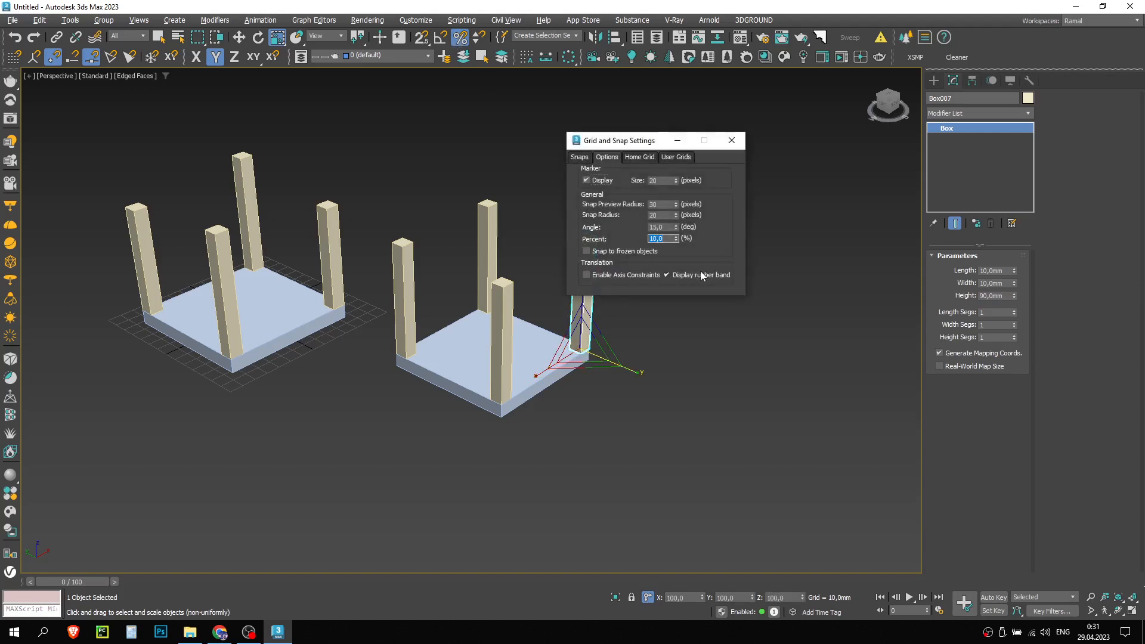
{"action": "type", "text": "5"}
{"action": "key", "text": "Return"}
{"action": "left_click", "coordinate": [732, 141]}
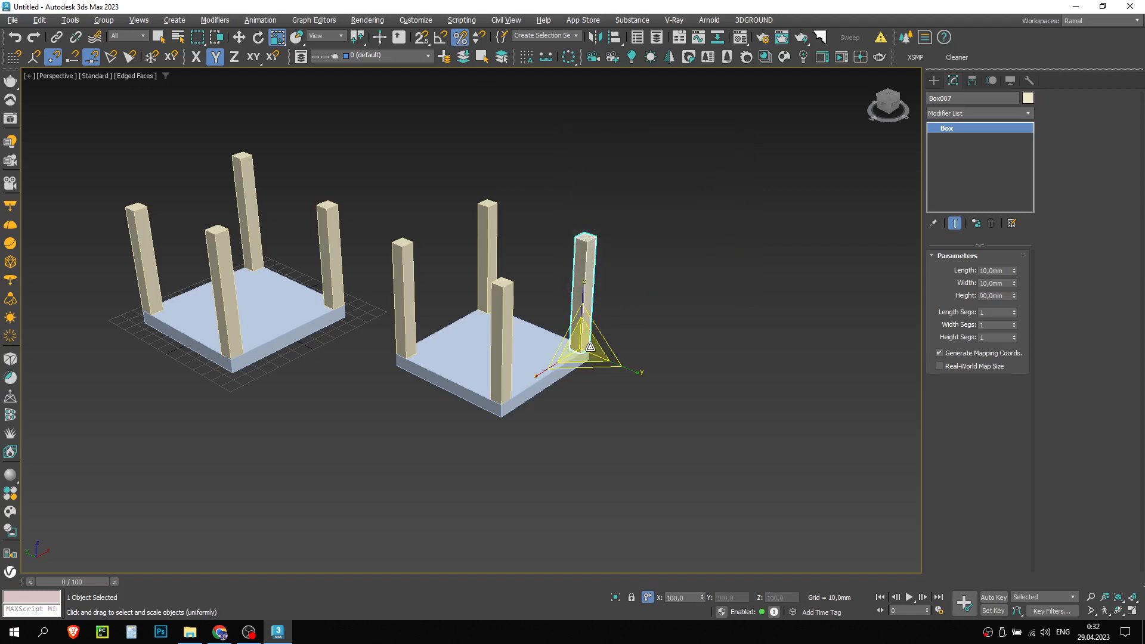
{"action": "left_click_drag", "start_coordinate": [583, 350], "coordinate": [589, 325]}
{"action": "key", "text": "ctrl+z"}
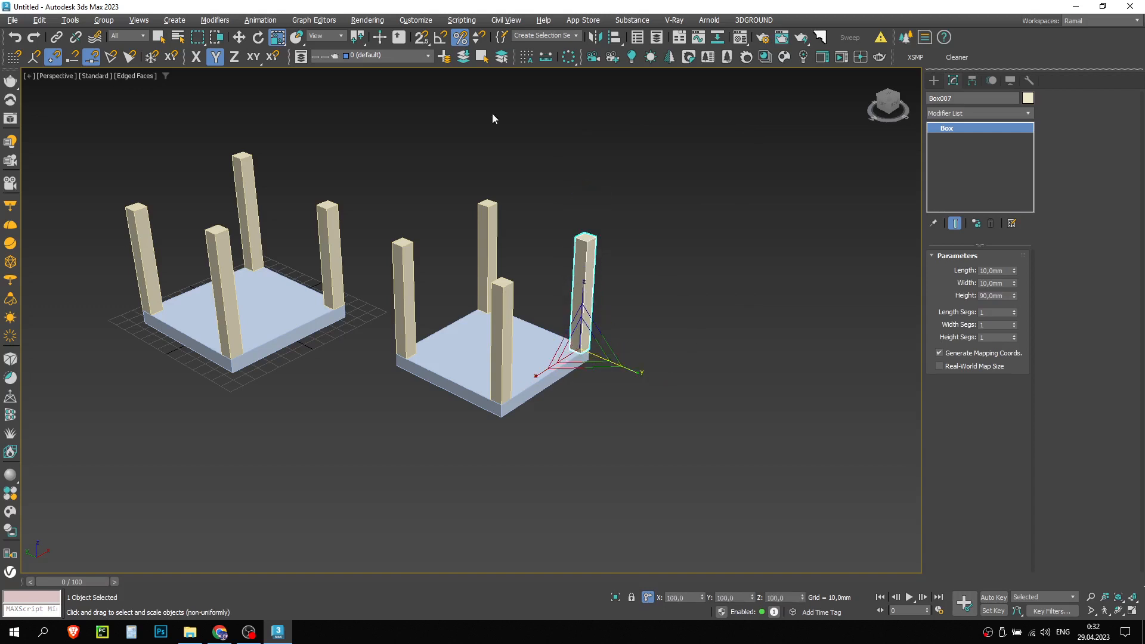
- Restore the snap increments to 10 percent for scaling and 5 degrees for rotation
{"action": "right_click", "coordinate": [460, 37]}
{"action": "double_click", "coordinate": [653, 239]}
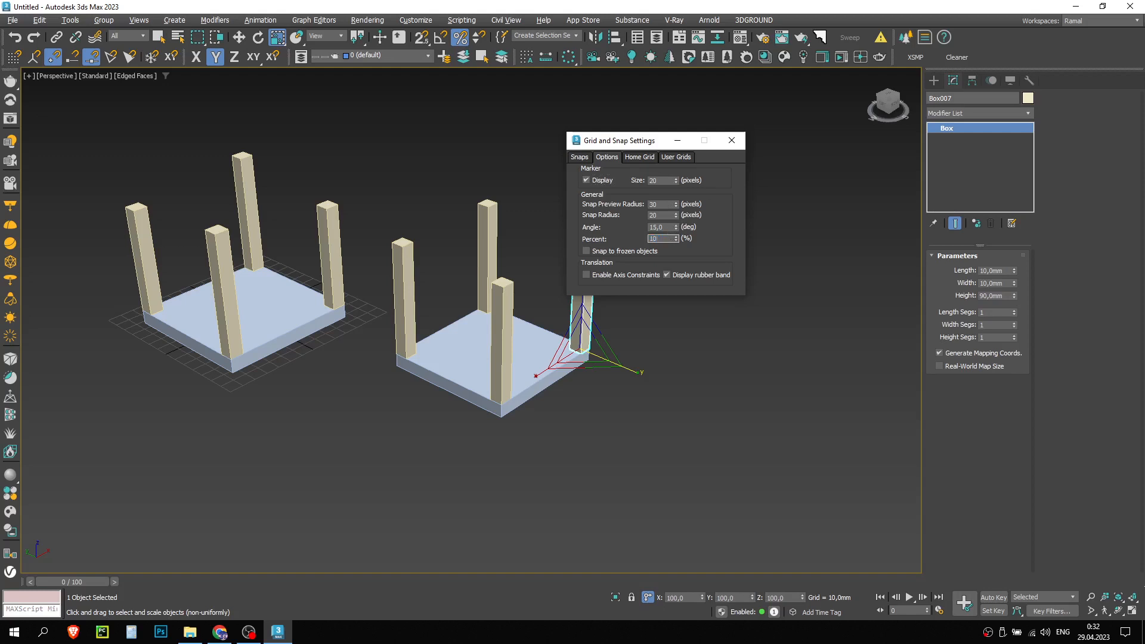
{"action": "left_click", "coordinate": [662, 227]}
{"action": "double_click", "coordinate": [664, 227]}
{"action": "type", "text": "5"}
{"action": "key", "text": "Return"}
{"action": "left_click", "coordinate": [732, 141]}
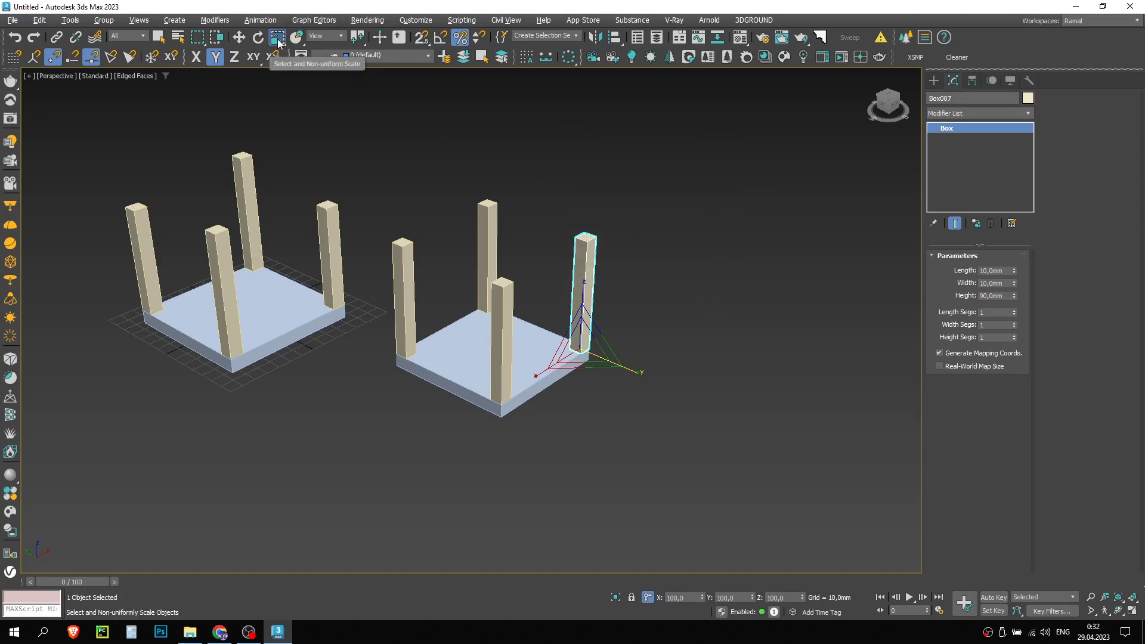
- Try non-uniformly scaling the post on the second slab's right-hand corner in the XY plane, and undo the scaling
{"action": "left_click", "coordinate": [460, 122]}
{"action": "middle_click_drag", "start_coordinate": [459, 122], "coordinate": [458, 163]}
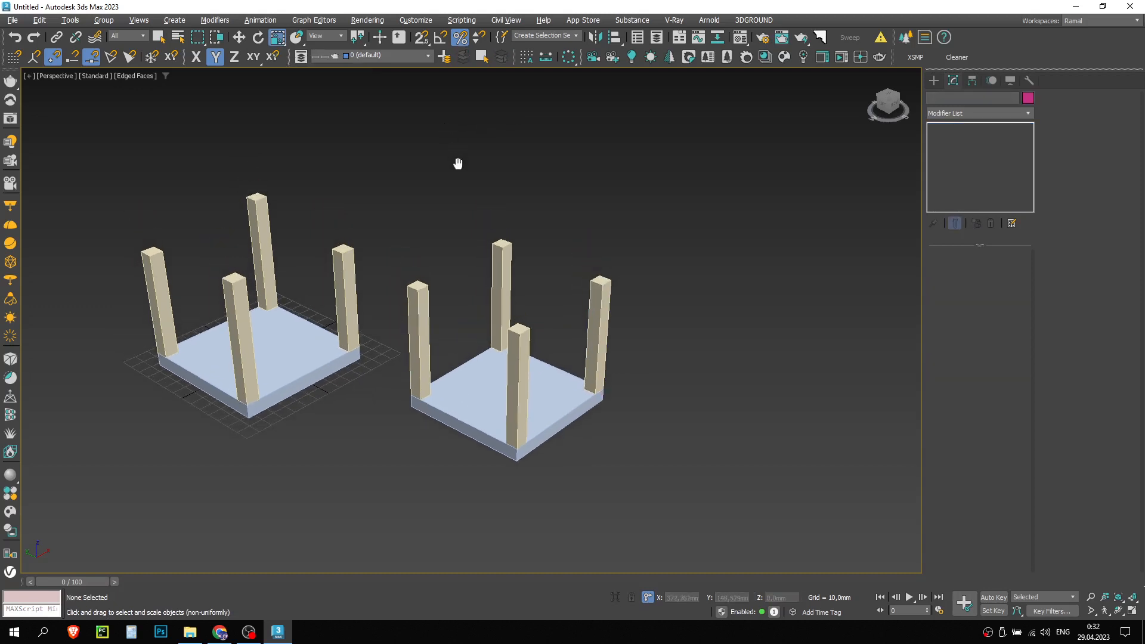
{"action": "left_click", "coordinate": [282, 38]}
{"action": "left_click", "coordinate": [601, 340]}
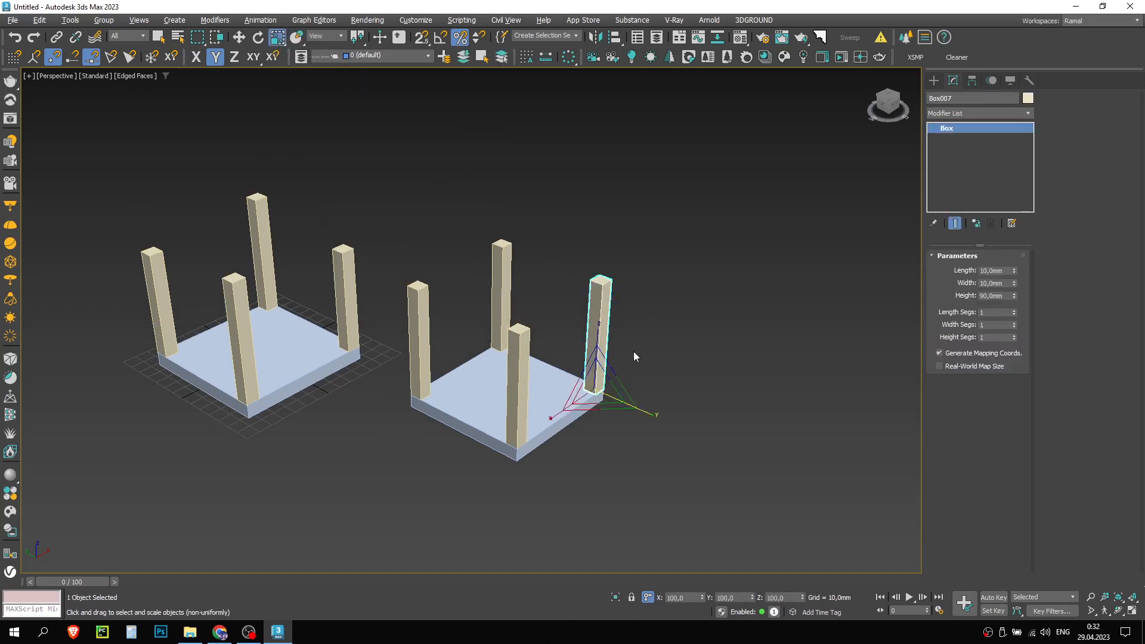
{"action": "left_click_drag", "start_coordinate": [615, 399], "coordinate": [646, 414]}
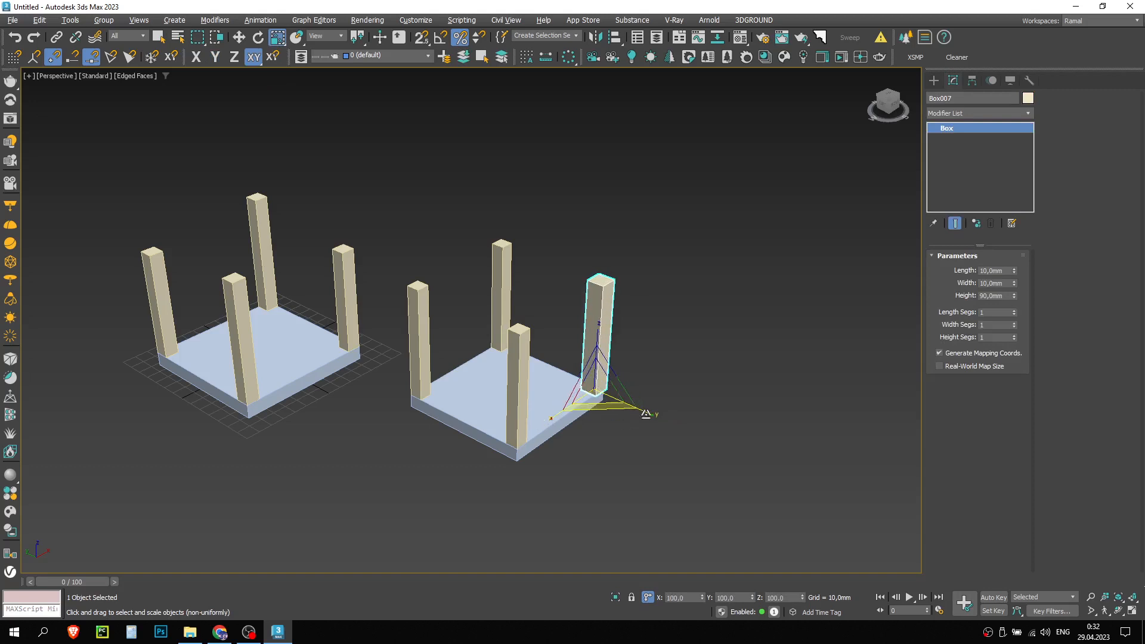
{"action": "key", "text": "ctrl+z"}
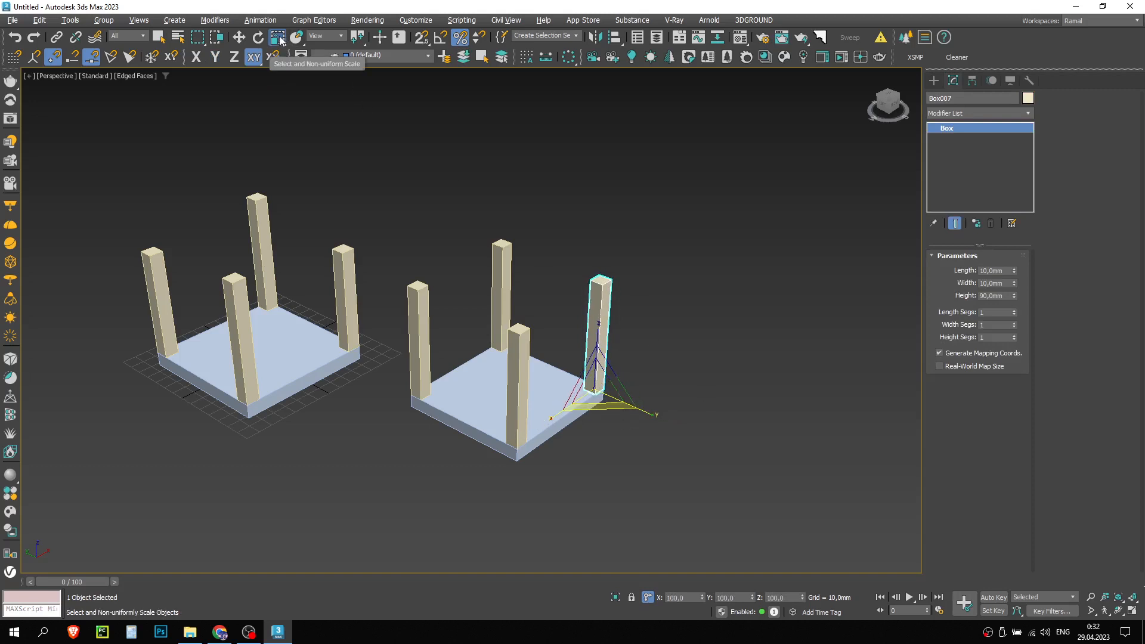
- Switch back to uniform scaling, clear the selection, and turn off percent snap
{"action": "left_click_drag", "start_coordinate": [280, 40], "coordinate": [279, 60]}
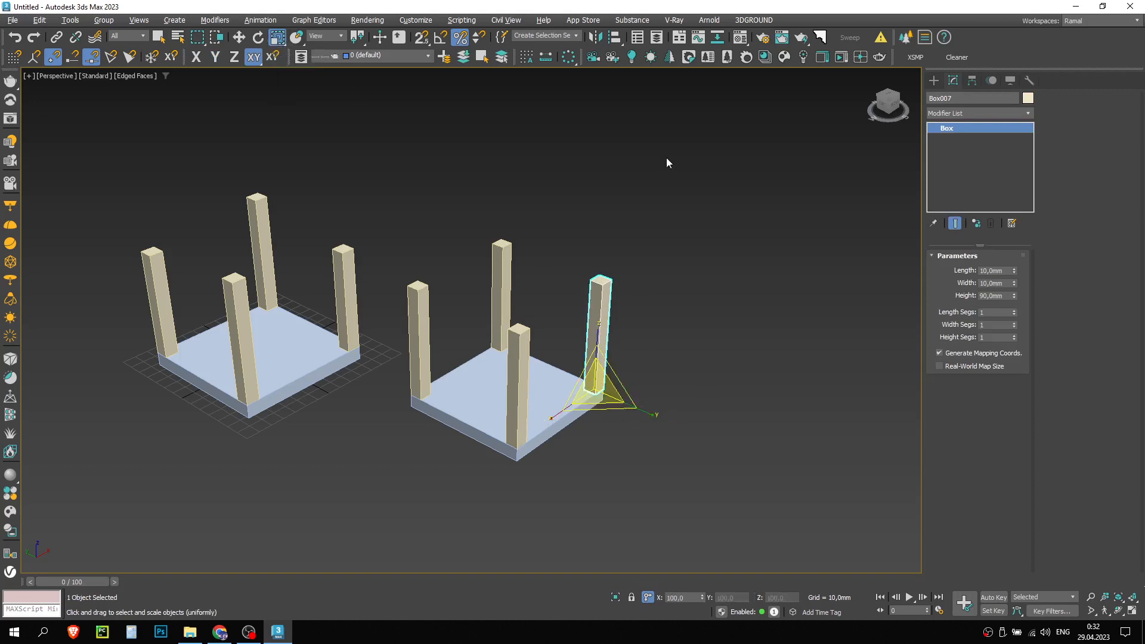
{"action": "left_click", "coordinate": [510, 148]}
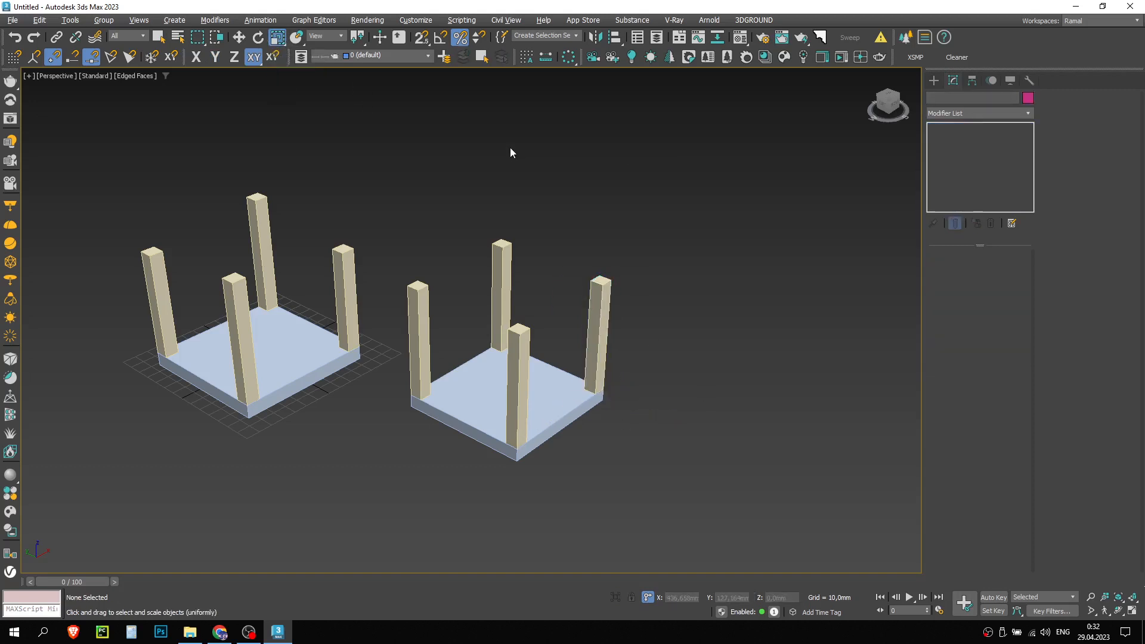
{"action": "left_click", "coordinate": [481, 42]}
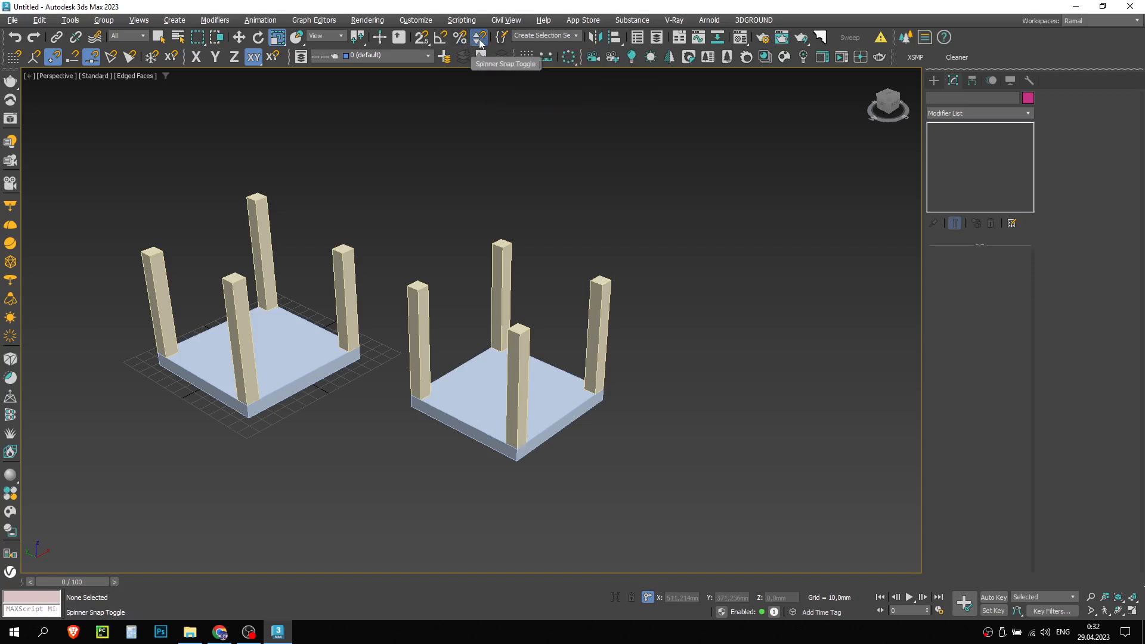
{"action": "left_click", "coordinate": [480, 42]}
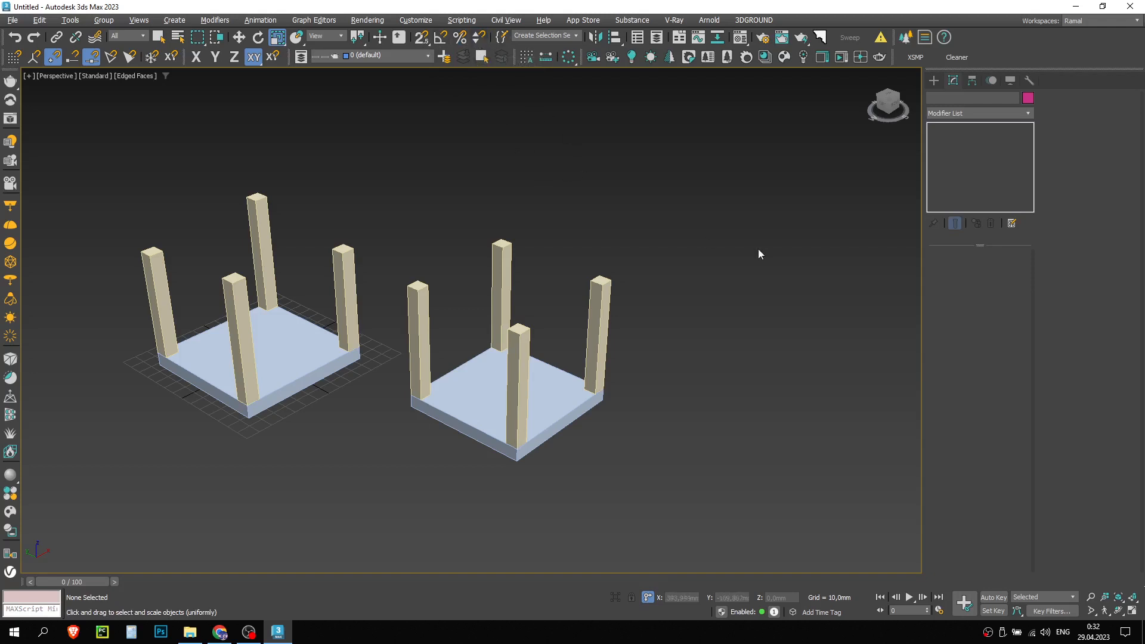
- Select the second slab's right-hand corner post for moving and switch its coordinate entry to absolute mode
{"action": "left_click", "coordinate": [239, 37]}
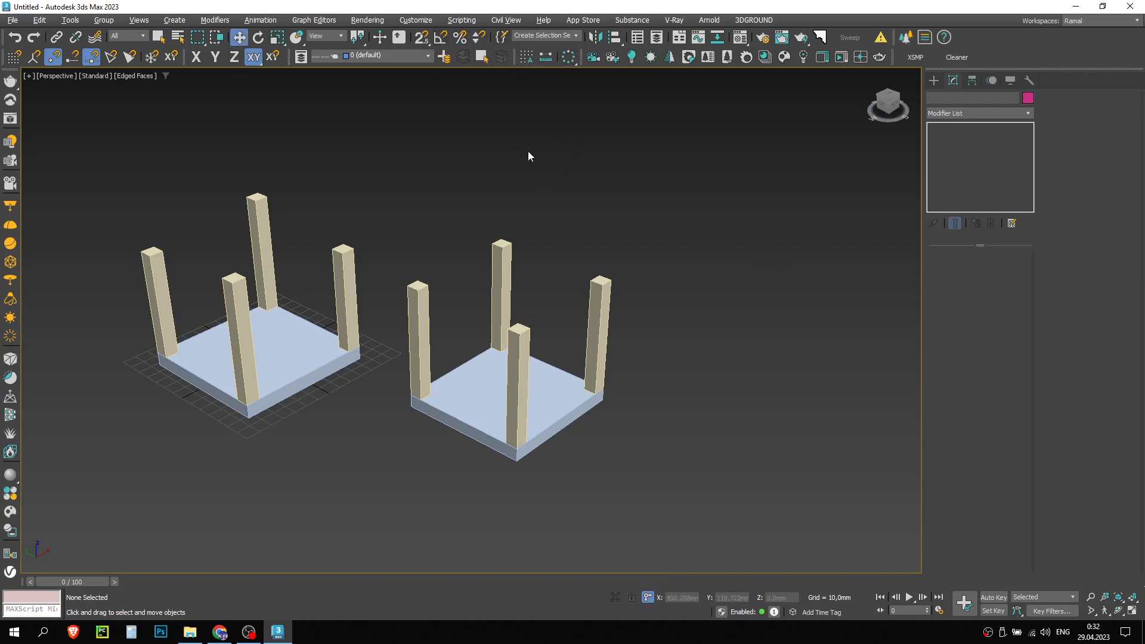
{"action": "left_click", "coordinate": [608, 352]}
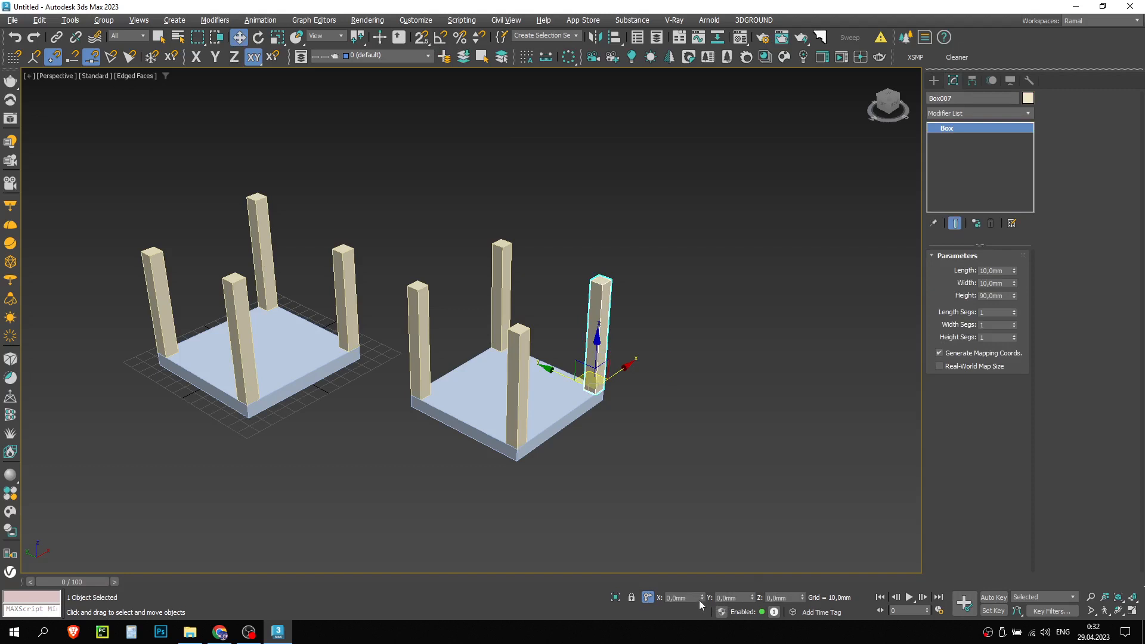
{"action": "left_click", "coordinate": [649, 598]}
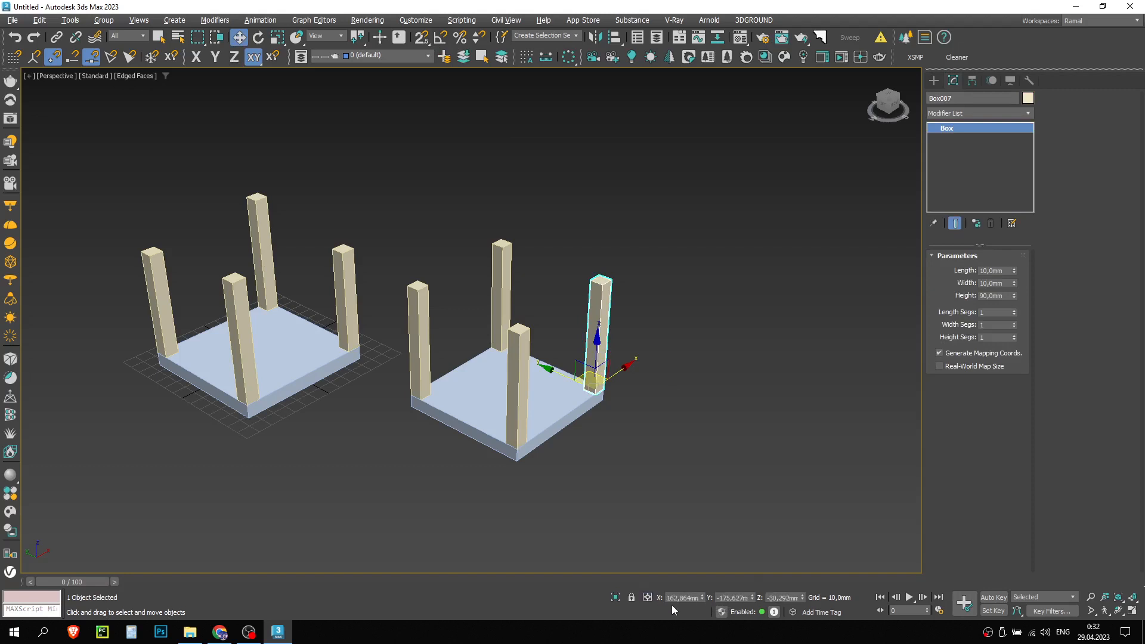
- Try increasing the post's X position with the spinner while spinner snap is off, and undo the moves
{"action": "left_click", "coordinate": [704, 595]}
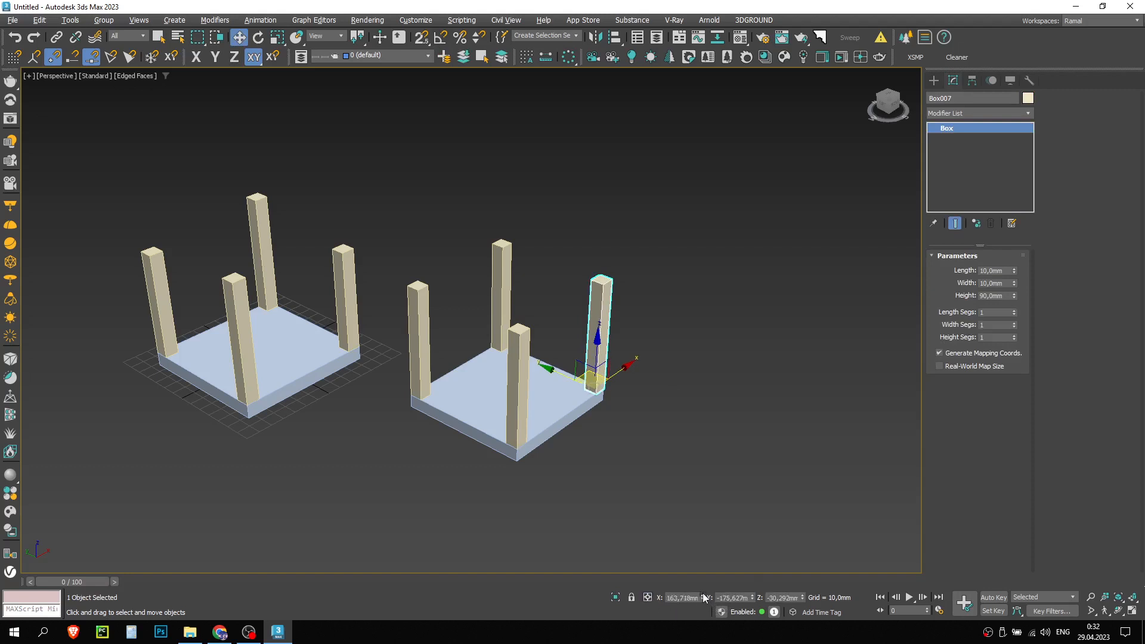
{"action": "left_click", "coordinate": [704, 595]}
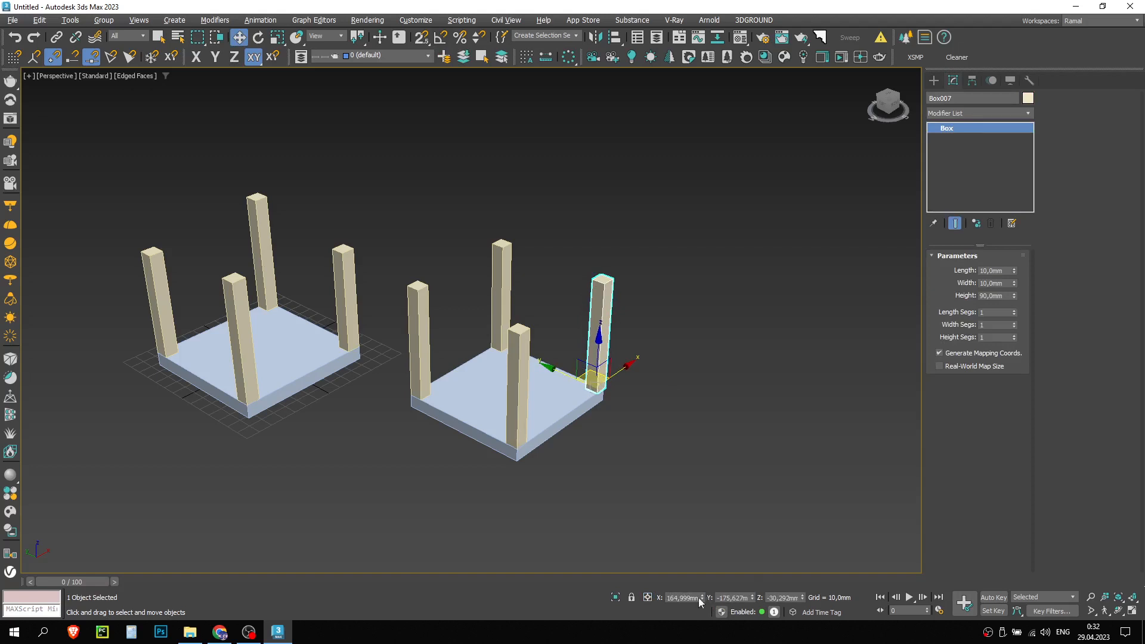
{"action": "left_click", "coordinate": [705, 596]}
{"action": "left_click_drag", "start_coordinate": [705, 598], "coordinate": [733, 476]}
{"action": "key", "text": "ctrl+z"}
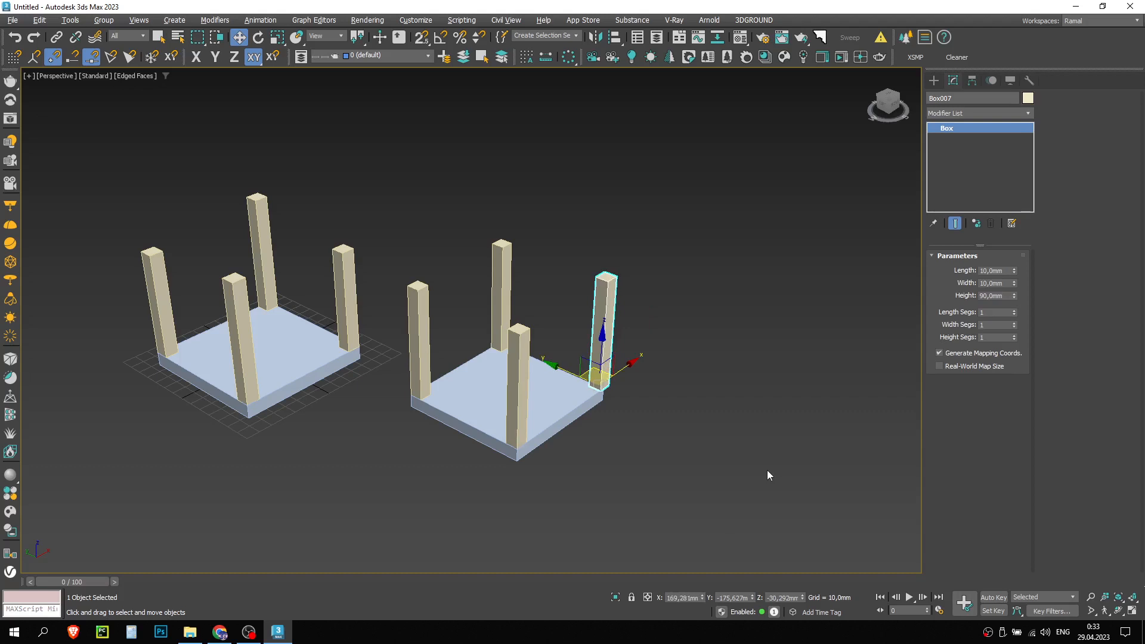
{"action": "key", "text": "Down"}
{"action": "key", "text": "Down"}
{"action": "scroll", "coordinate": [614, 389], "scroll_direction": "up", "scroll_amount": 8}
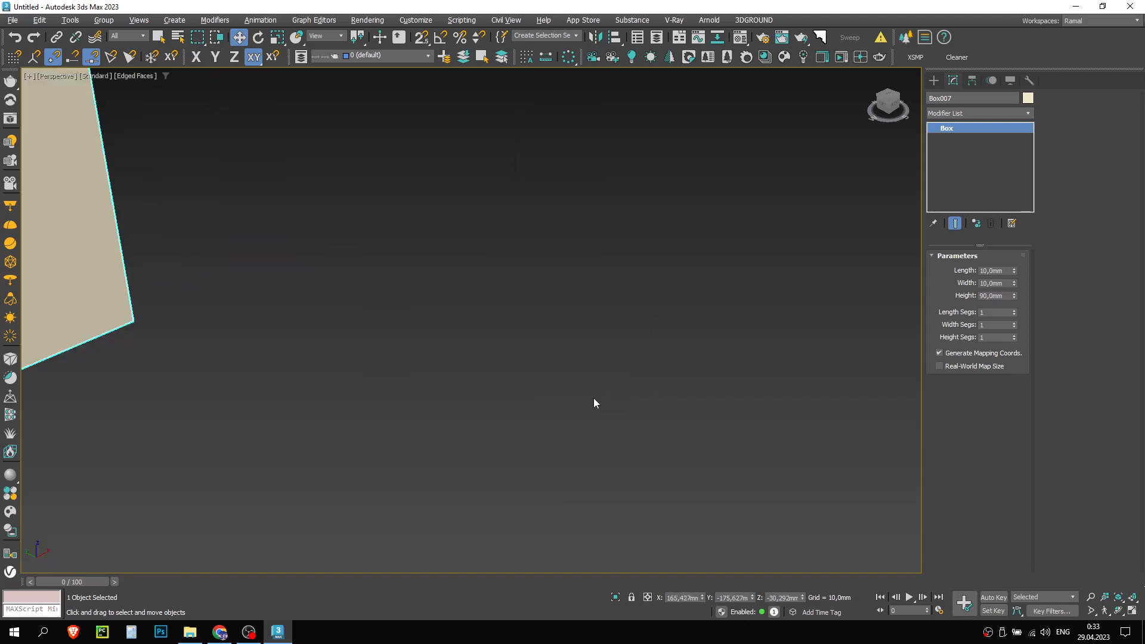
{"action": "scroll", "coordinate": [593, 399], "scroll_direction": "down", "scroll_amount": 2}
{"action": "key", "text": "Down"}
{"action": "key", "text": "Down"}
{"action": "key", "text": "Down"}
{"action": "key", "text": "Down"}
{"action": "key", "text": "Down"}
{"action": "key", "text": "Down"}
{"action": "scroll", "coordinate": [593, 399], "scroll_direction": "down", "scroll_amount": 7}
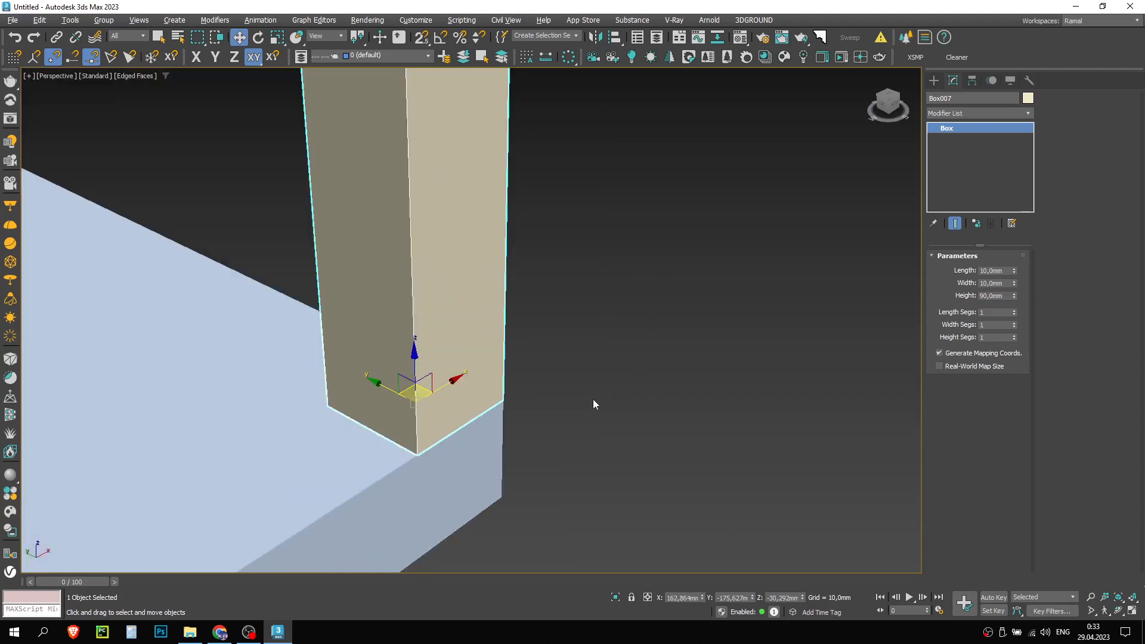
{"action": "middle_click_drag", "start_coordinate": [605, 401], "coordinate": [585, 394]}
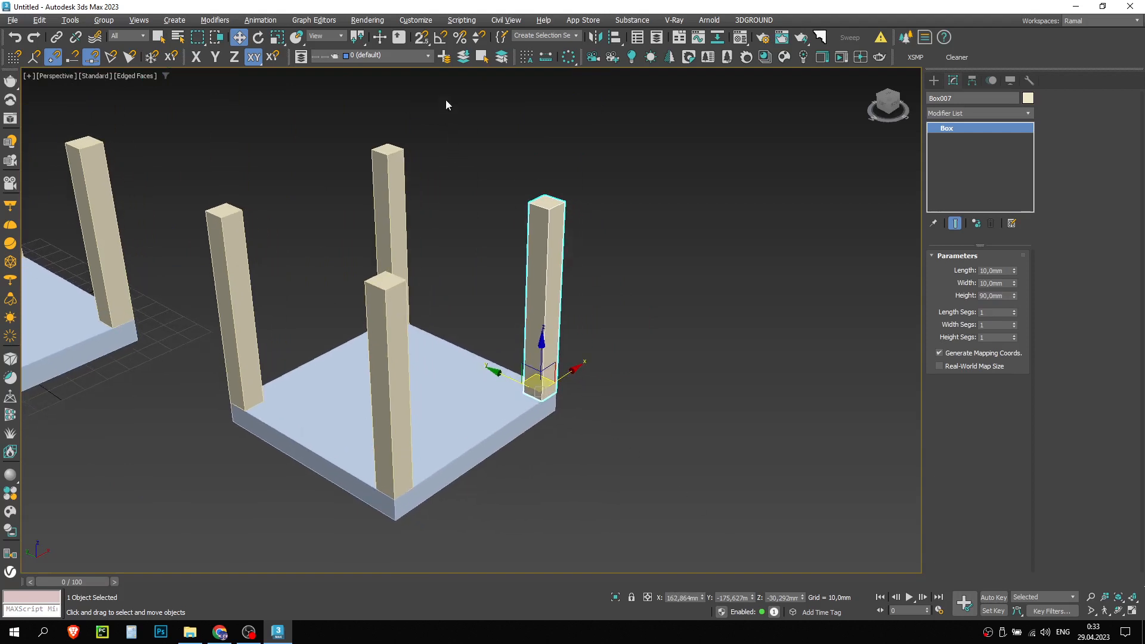
- Turn on spinner snap and try moving the post along X in 1 mm steps with the coordinate spinner
{"action": "left_click", "coordinate": [477, 39]}
{"action": "scroll", "coordinate": [577, 424], "scroll_direction": "up", "scroll_amount": 5}
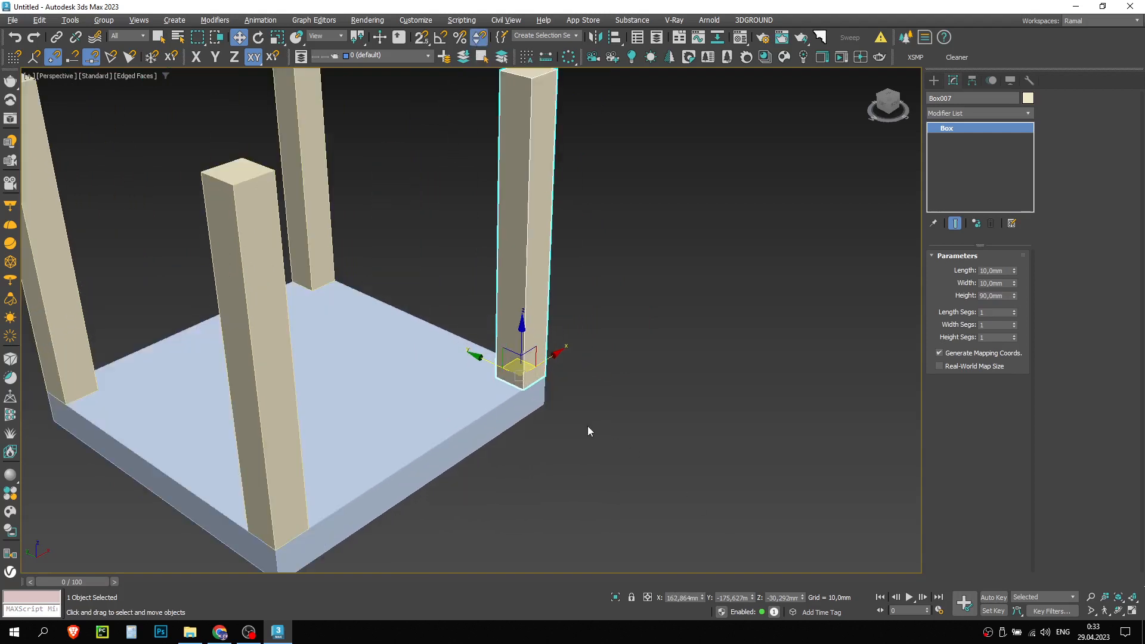
{"action": "middle_click_drag", "start_coordinate": [621, 449], "coordinate": [580, 456]}
{"action": "scroll", "coordinate": [507, 377], "scroll_direction": "up", "scroll_amount": 3}
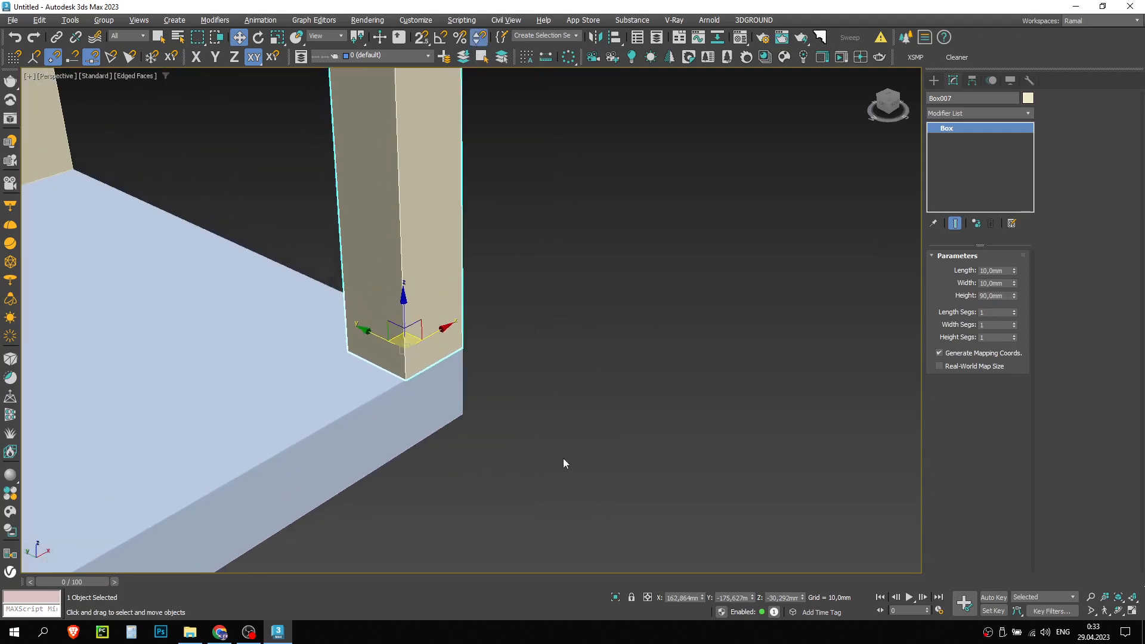
{"action": "left_click", "coordinate": [702, 597]}
{"action": "left_click", "coordinate": [702, 596]}
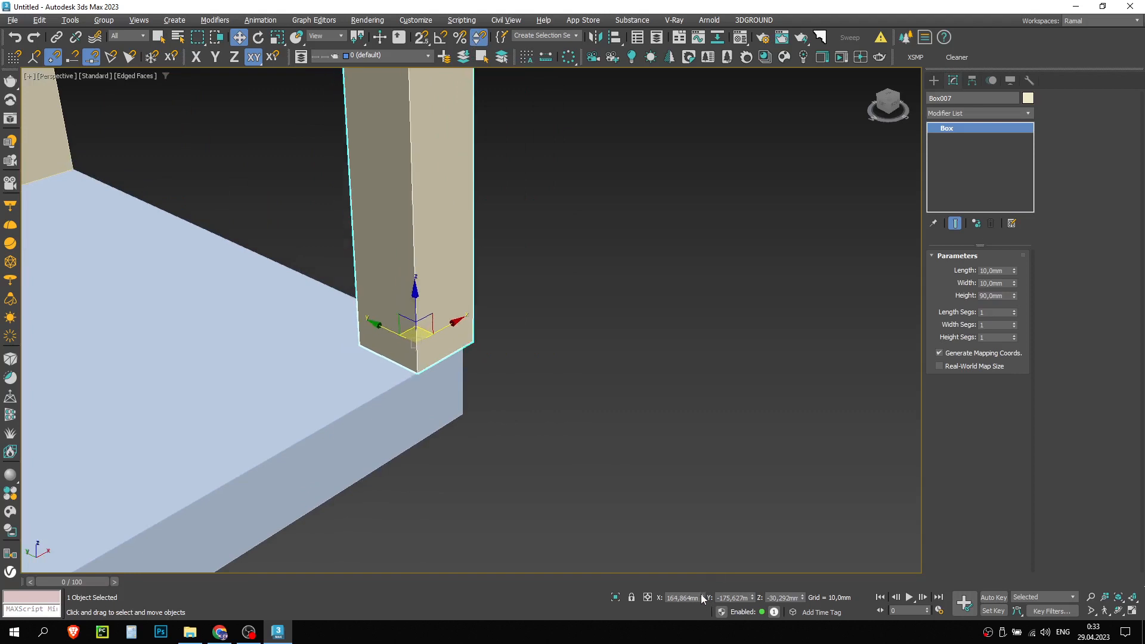
{"action": "left_click", "coordinate": [702, 597]}
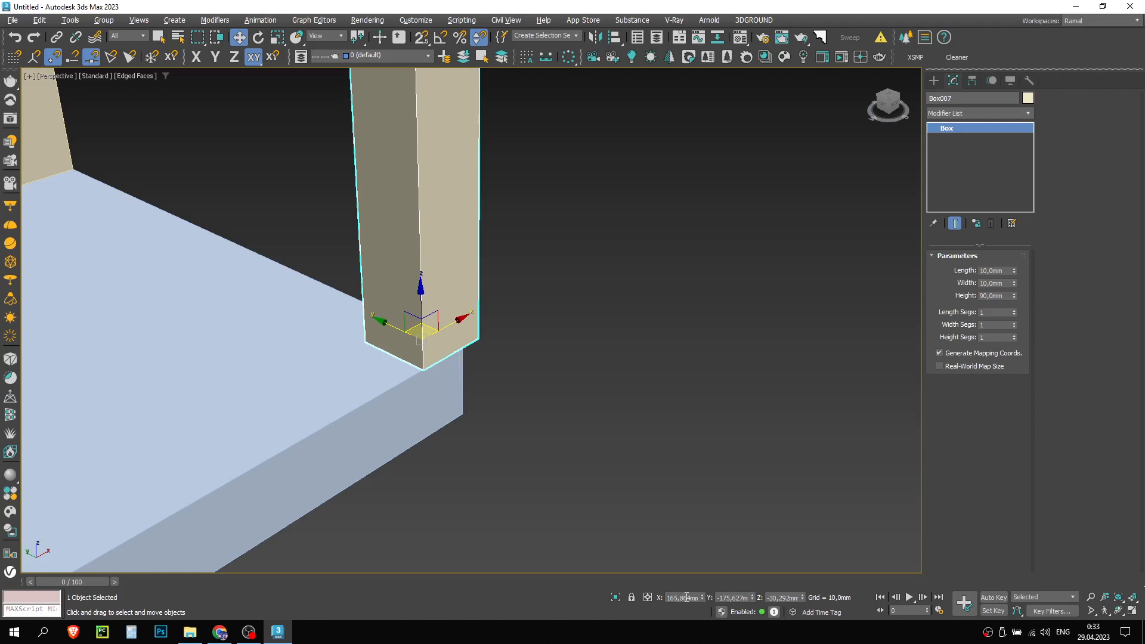
{"action": "left_click", "coordinate": [703, 595]}
{"action": "left_click", "coordinate": [702, 595]}
{"action": "left_click", "coordinate": [702, 596]}
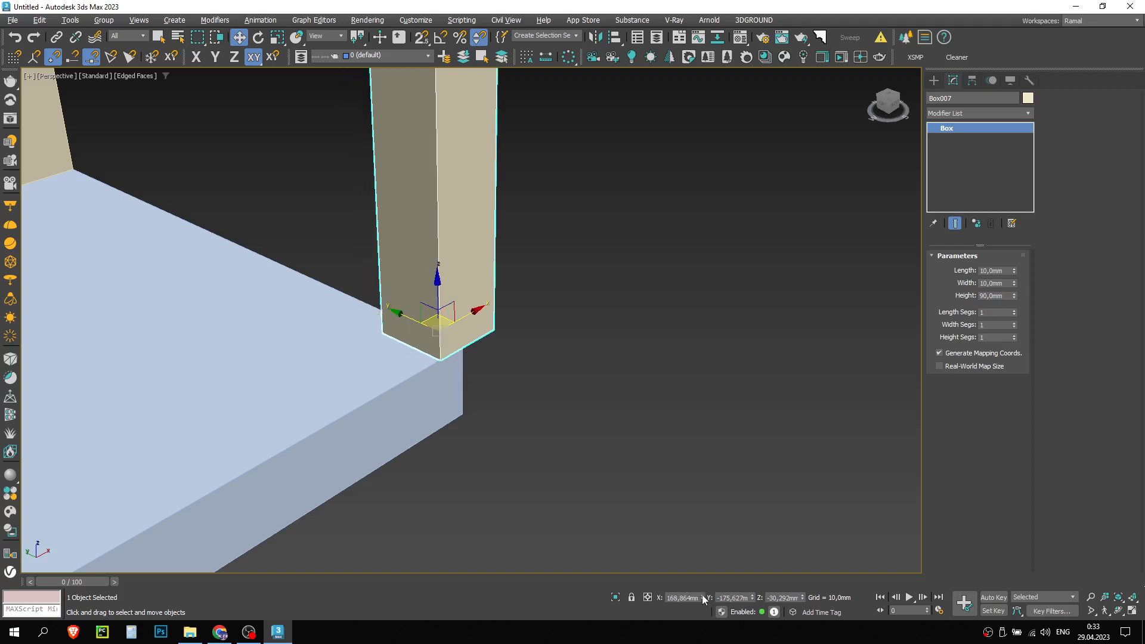
{"action": "left_click", "coordinate": [704, 596]}
{"action": "left_click", "coordinate": [703, 596]}
{"action": "left_click", "coordinate": [703, 596]}
{"action": "left_click", "coordinate": [703, 596]}
{"action": "left_click", "coordinate": [703, 596]}
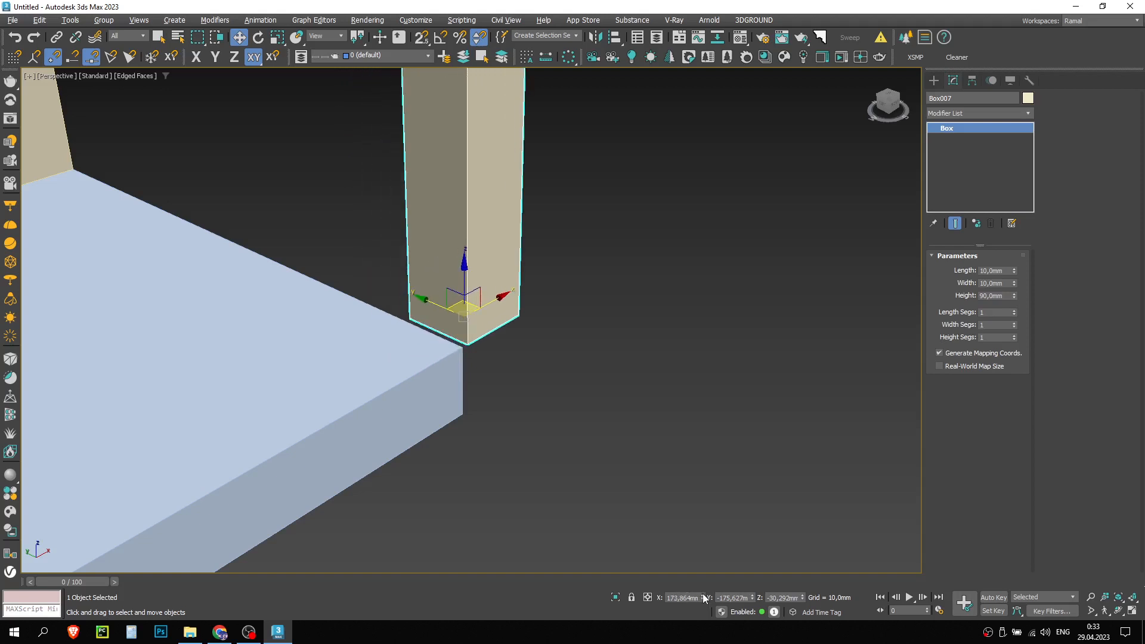
{"action": "left_click", "coordinate": [703, 595]}
{"action": "left_click", "coordinate": [704, 595]}
- Undo all the 1 mm spinner moves of the post along X
{"action": "scroll", "coordinate": [615, 451], "scroll_direction": "down", "scroll_amount": 5}
{"action": "key", "text": "ctrl+z"}
{"action": "key", "text": "ctrl+z"}
{"action": "key", "text": "ctrl+z"}
{"action": "key", "text": "ctrl+z"}
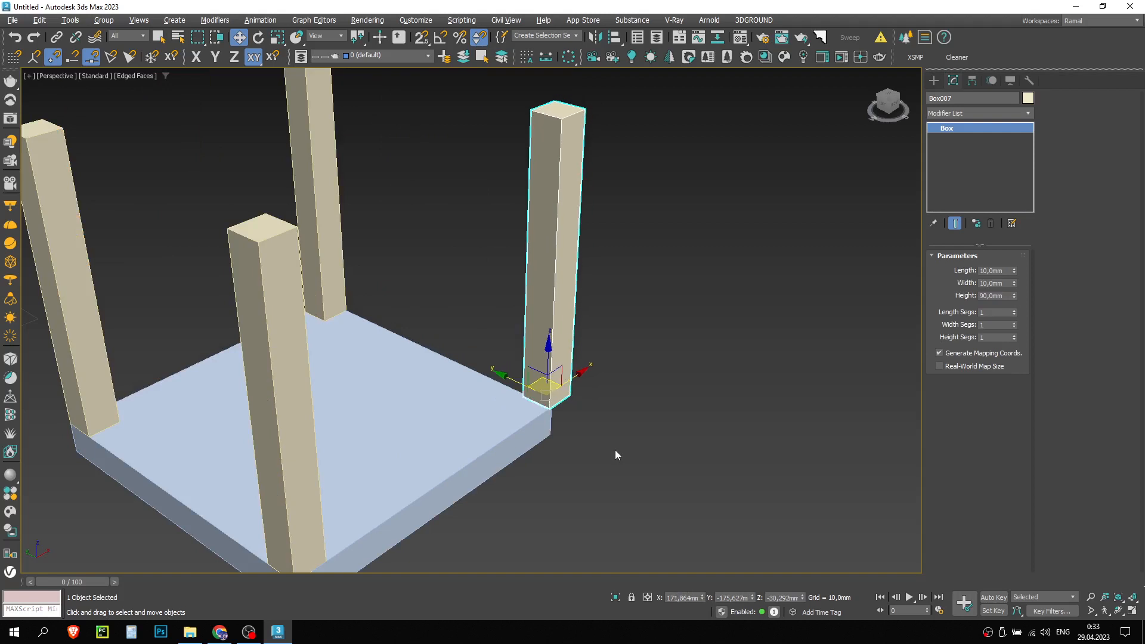
{"action": "key", "text": "ctrl+z"}
{"action": "key", "text": "ctrl+z"}
{"action": "key", "text": "ctrl+z"}
{"action": "key", "text": "ctrl+z"}
{"action": "key", "text": "ctrl+z"}
{"action": "key", "text": "ctrl+z"}
{"action": "key", "text": "ctrl+z"}
{"action": "key", "text": "ctrl+z"}
{"action": "key", "text": "ctrl+z"}
{"action": "key", "text": "ctrl+z"}
{"action": "key", "text": "ctrl+z"}
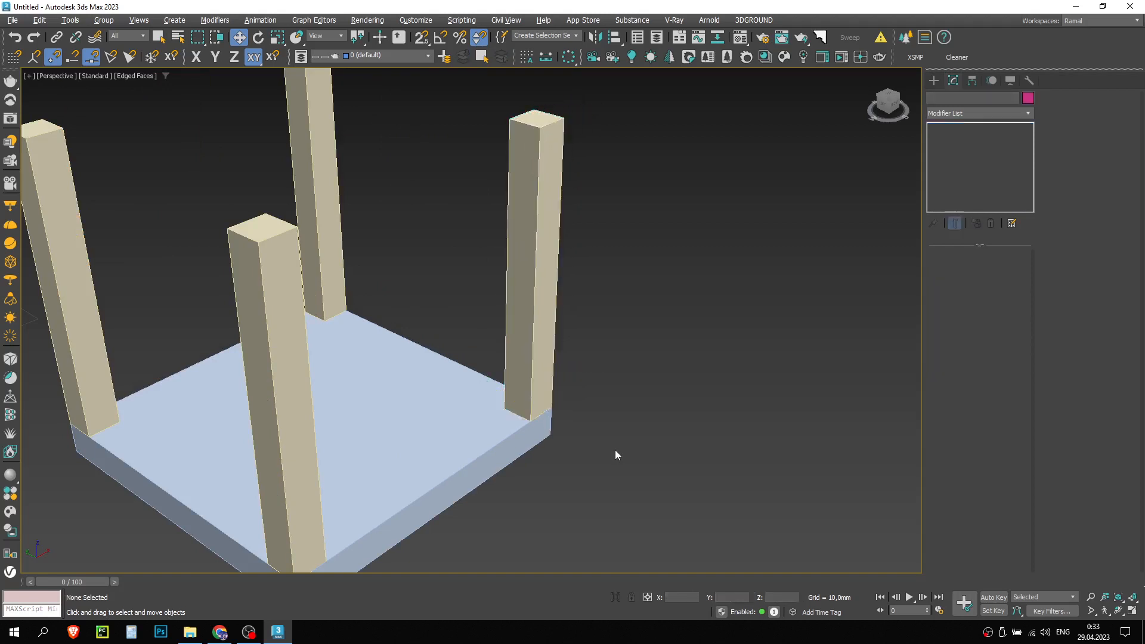
- Select the post again and check the spinner snap increment in the General preference settings
{"action": "left_click", "coordinate": [525, 290]}
{"action": "right_click", "coordinate": [480, 38]}
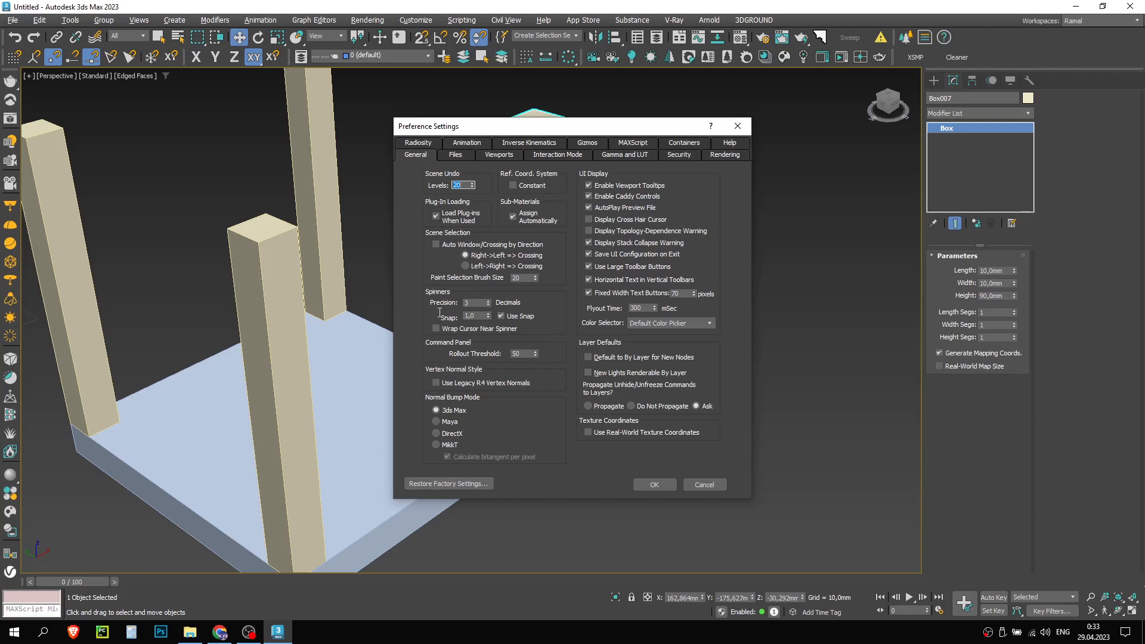
{"action": "left_click_drag", "start_coordinate": [477, 316], "coordinate": [435, 316]}
{"action": "left_click", "coordinate": [657, 486]}
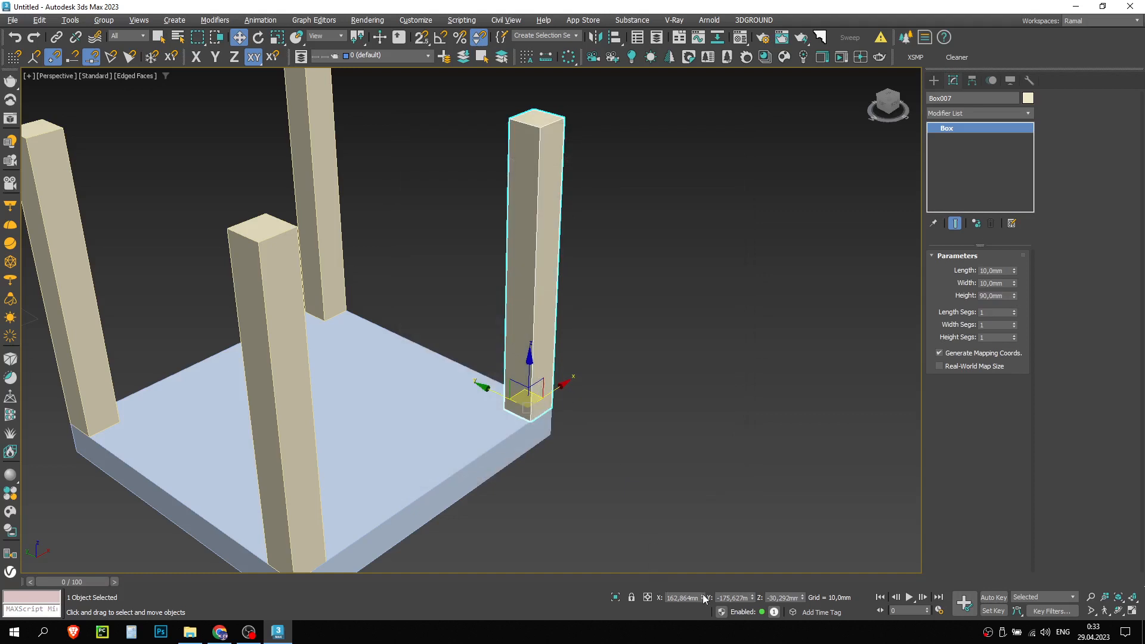
- Try shifting the post about 70 mm along X using the snapped coordinate spinner, then undo the move and deselect it
{"action": "left_click_drag", "start_coordinate": [705, 599], "coordinate": [704, 595]}
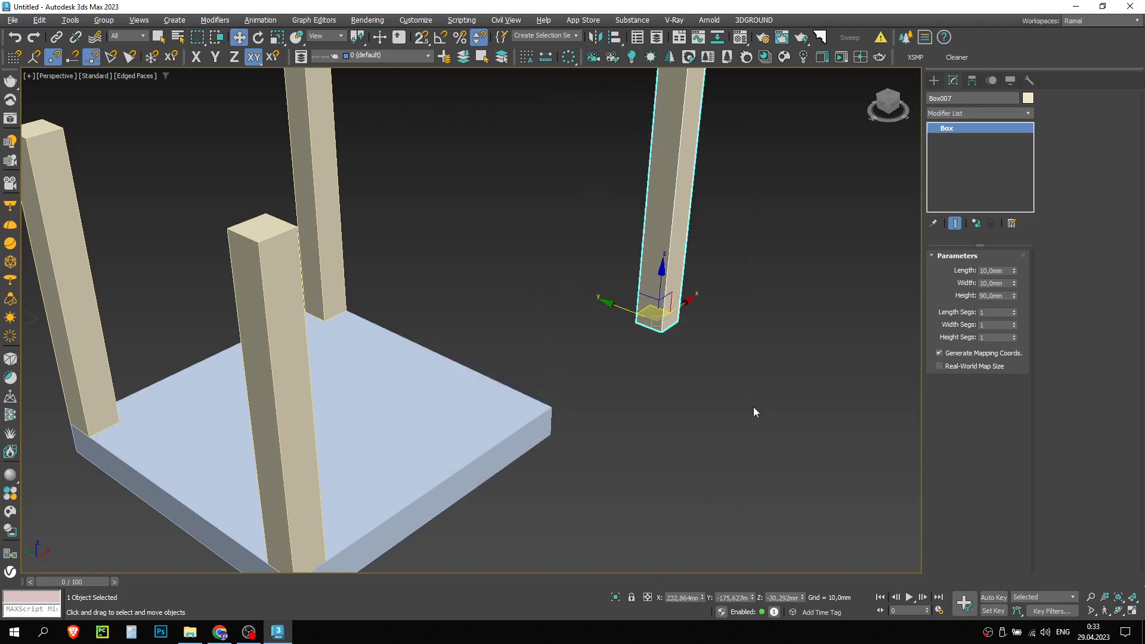
{"action": "key", "text": "ctrl+z"}
{"action": "key", "text": "ctrl+z"}
{"action": "key", "text": "ctrl+z"}
{"action": "key", "text": "ctrl+z"}
{"action": "left_click", "coordinate": [674, 426]}
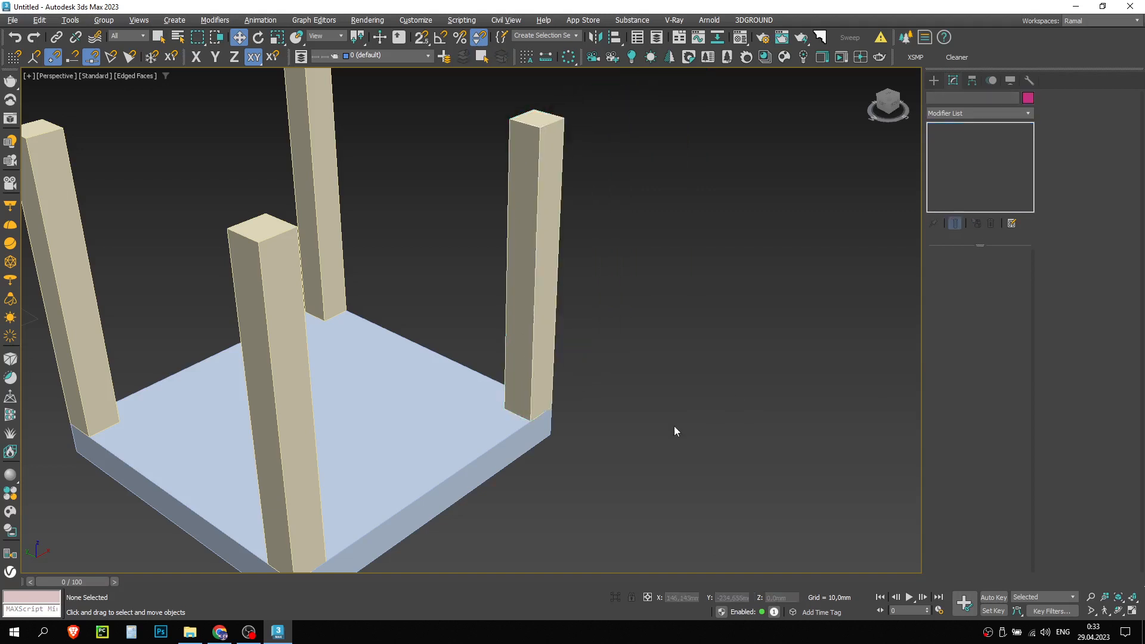
- Select the second slab with its four posts, try moving them together along X, and undo the move
{"action": "scroll", "coordinate": [675, 426], "scroll_direction": "down", "scroll_amount": 3}
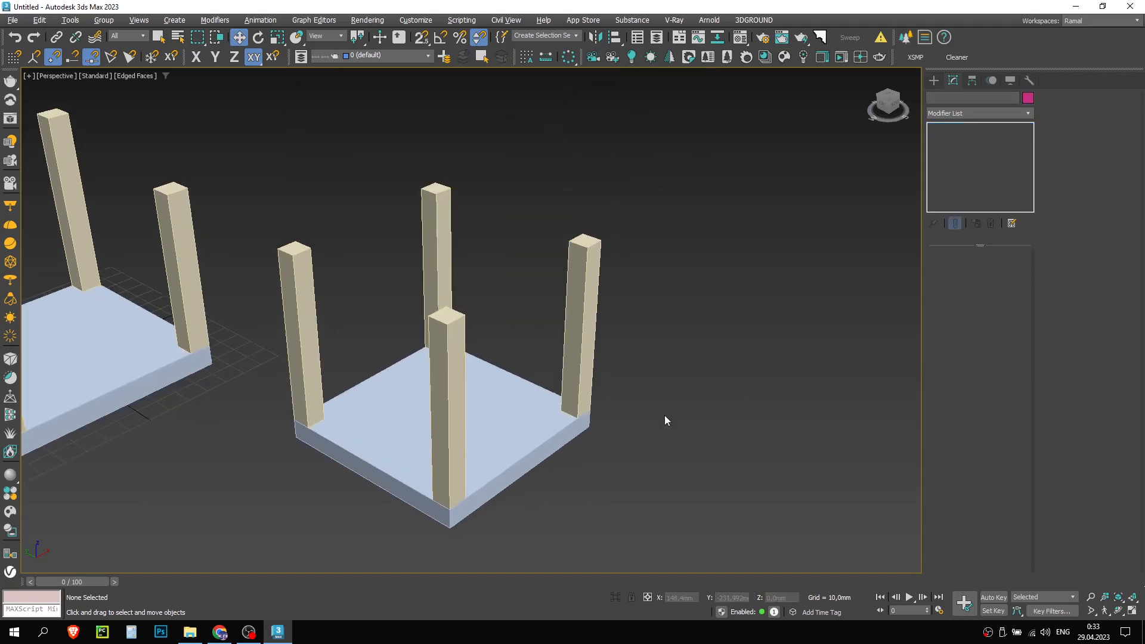
{"action": "key", "text": "q"}
{"action": "scroll", "coordinate": [607, 400], "scroll_direction": "down", "scroll_amount": 3}
{"action": "scroll", "coordinate": [606, 400], "scroll_direction": "up", "scroll_amount": 3}
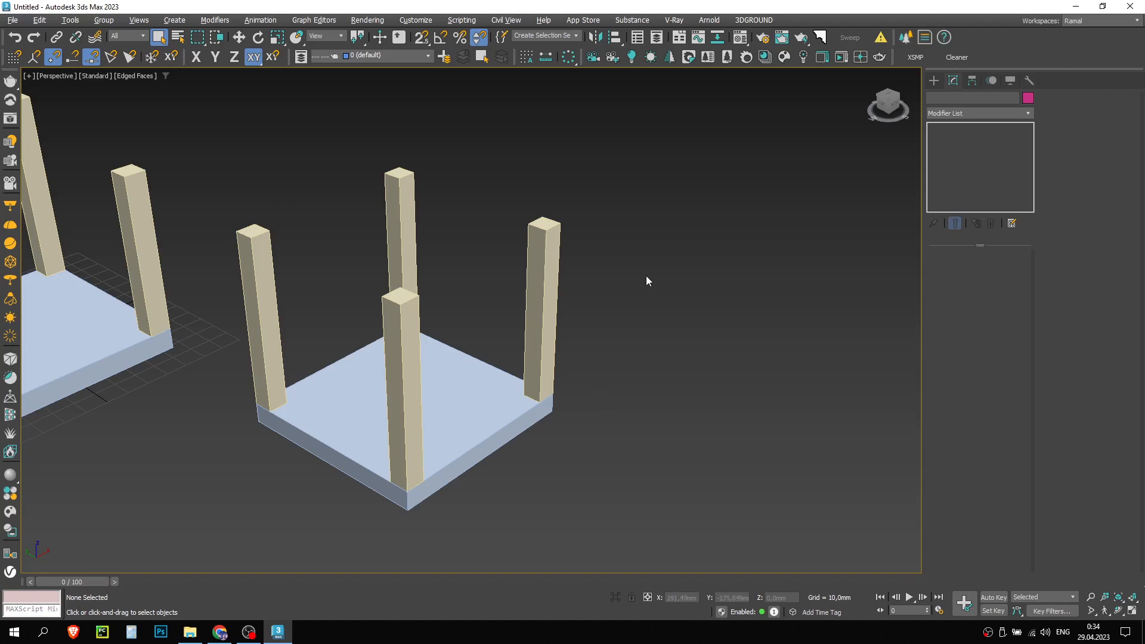
{"action": "scroll", "coordinate": [647, 281], "scroll_direction": "down", "scroll_amount": 3}
{"action": "left_click_drag", "start_coordinate": [639, 243], "coordinate": [428, 389]}
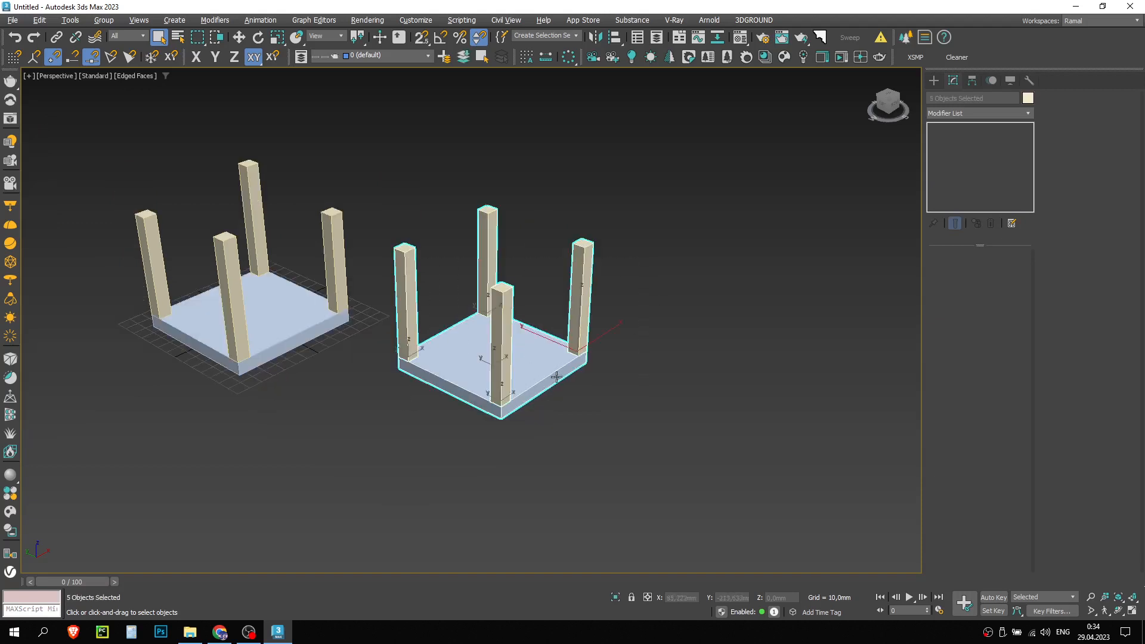
{"action": "key", "text": "w"}
{"action": "left_click_drag", "start_coordinate": [526, 297], "coordinate": [715, 208]}
{"action": "key", "text": "ctrl+z"}
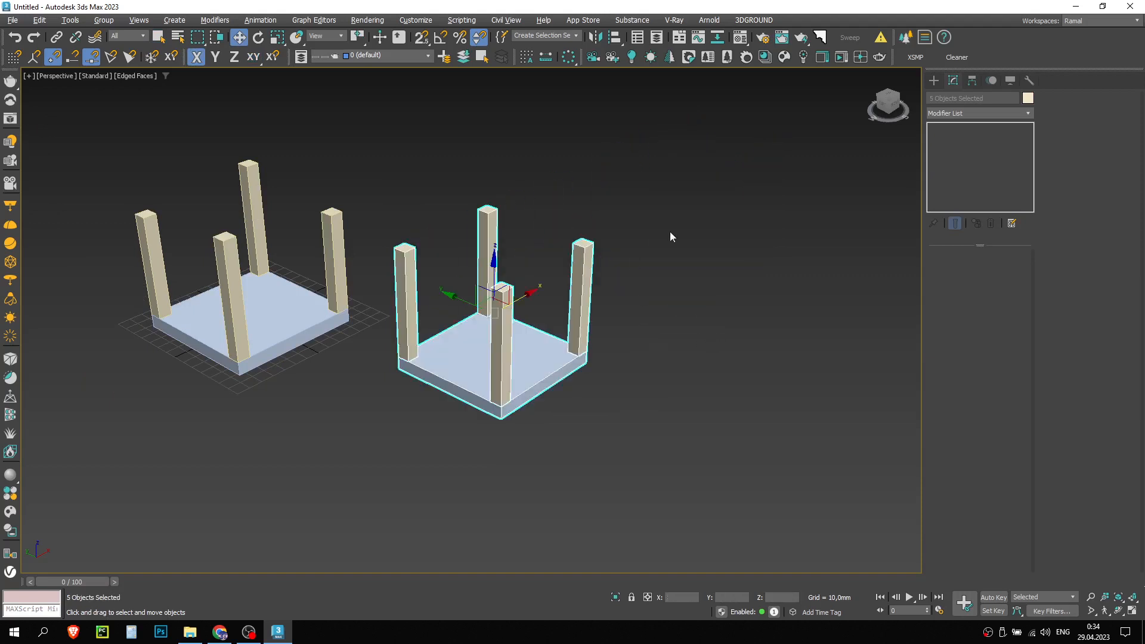
- Clear the selection of the second model and turn off spinner snap
{"action": "middle_click_drag", "start_coordinate": [619, 303], "coordinate": [615, 362]}
{"action": "left_click", "coordinate": [595, 340]}
{"action": "left_click", "coordinate": [593, 345]}
{"action": "scroll", "coordinate": [603, 339], "scroll_direction": "up", "scroll_amount": 4}
{"action": "scroll", "coordinate": [603, 346], "scroll_direction": "down", "scroll_amount": 4}
{"action": "left_click", "coordinate": [720, 307]}
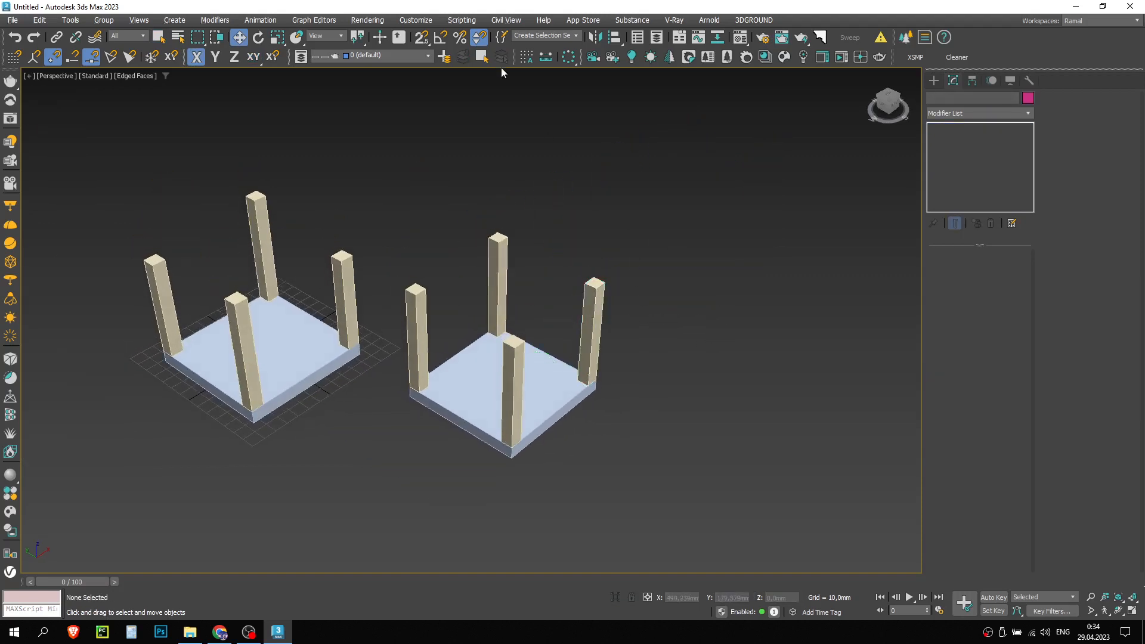
{"action": "left_click", "coordinate": [477, 39]}
{"action": "middle_click_drag", "start_coordinate": [488, 164], "coordinate": [492, 190]}
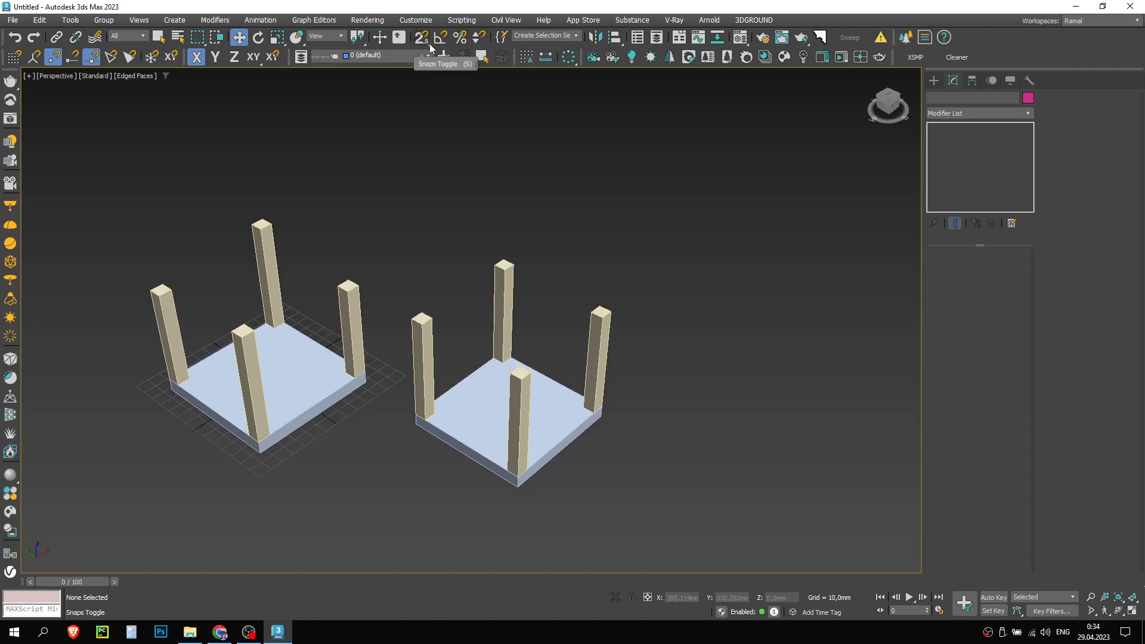
- Try scene undo levels of 100 and 20 in the General preference settings, then cancel the dialog
{"action": "right_click", "coordinate": [477, 37]}
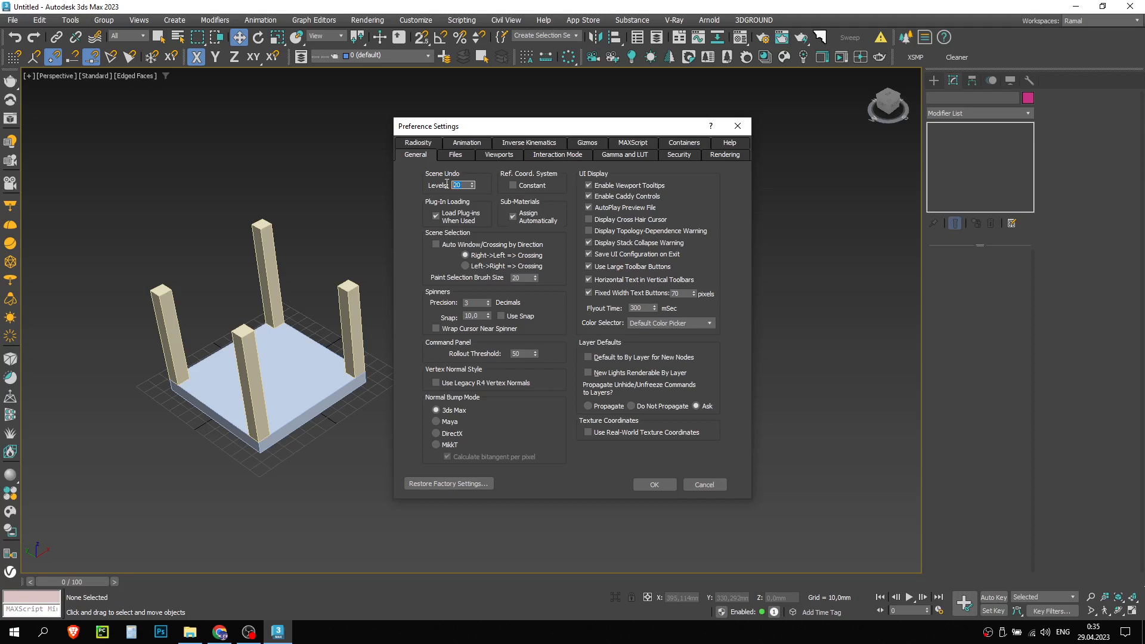
{"action": "type", "text": "100"}
{"action": "type", "text": "20"}
{"action": "left_click_drag", "start_coordinate": [463, 186], "coordinate": [423, 190]}
{"action": "left_click", "coordinate": [703, 486]}
{"action": "left_click", "coordinate": [703, 486]}
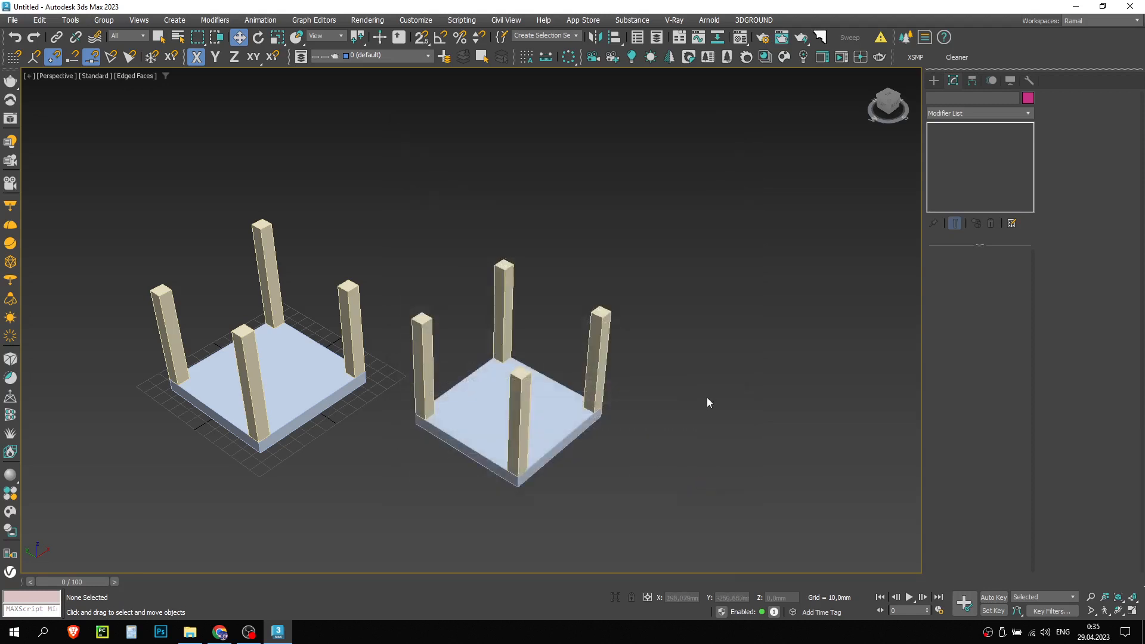
{"action": "left_click", "coordinate": [13, 20]}
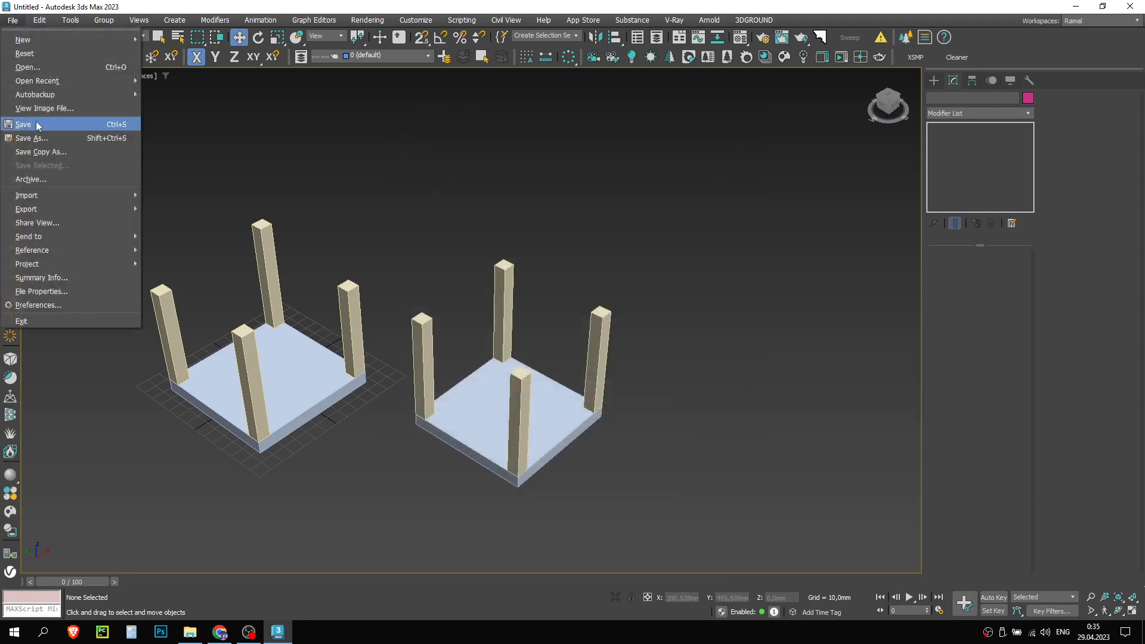
{"action": "left_click", "coordinate": [593, 162]}
{"action": "middle_click_drag", "start_coordinate": [488, 168], "coordinate": [550, 173]}
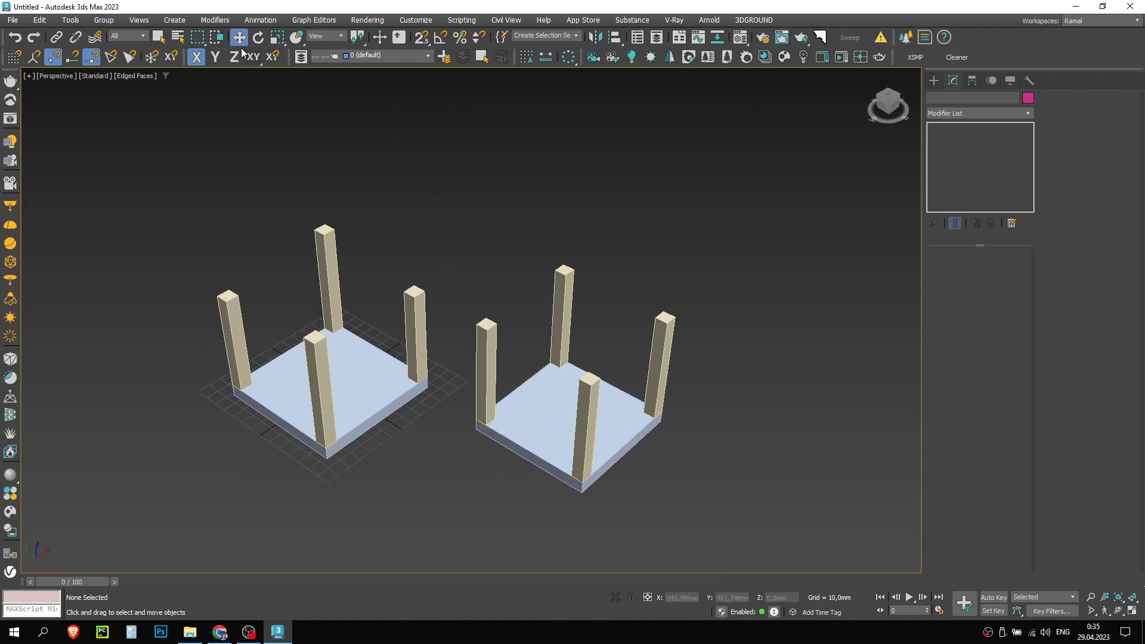
- Switch from moving to plain object selection and show the creation options for Standard Primitives
{"action": "left_click", "coordinate": [158, 37]}
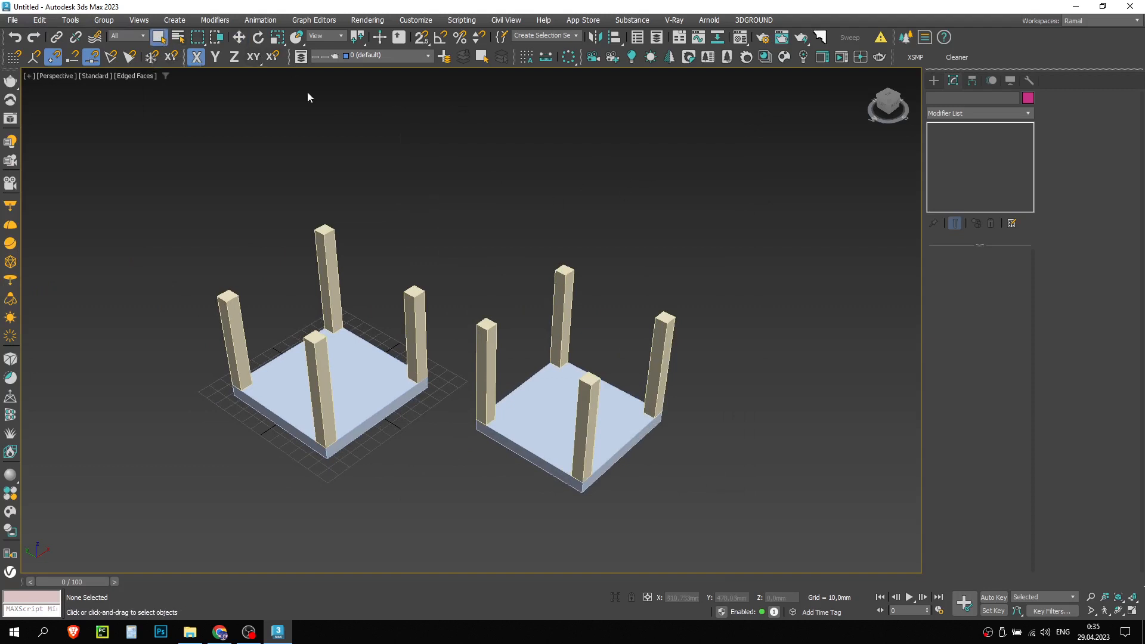
{"action": "left_click", "coordinate": [934, 82]}
{"action": "left_click_drag", "start_coordinate": [812, 163], "coordinate": [726, 183]}
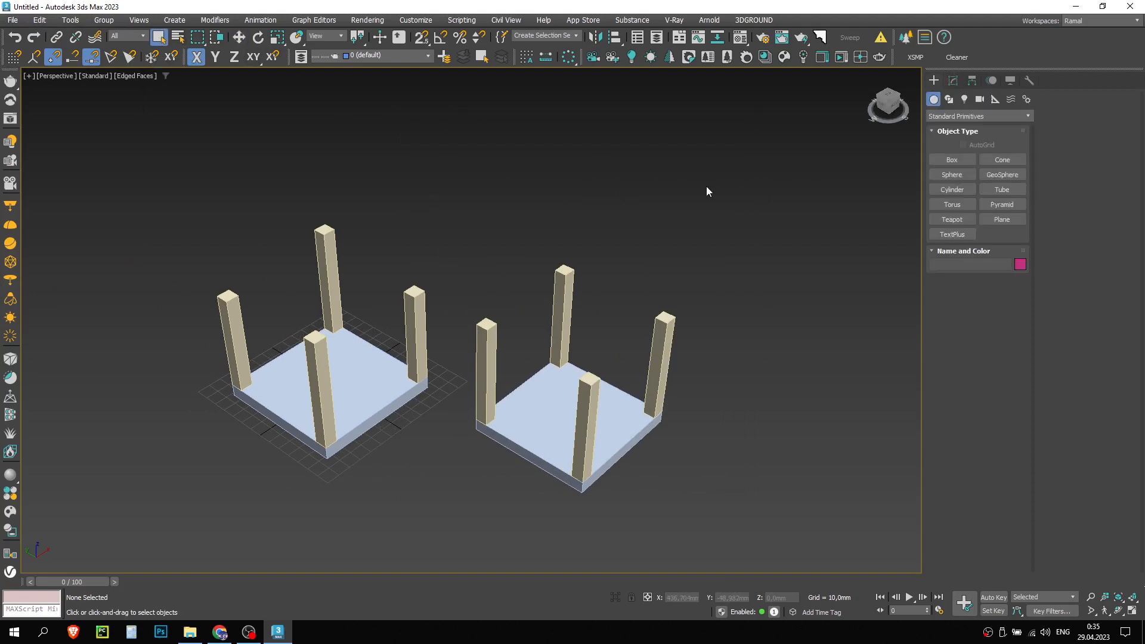